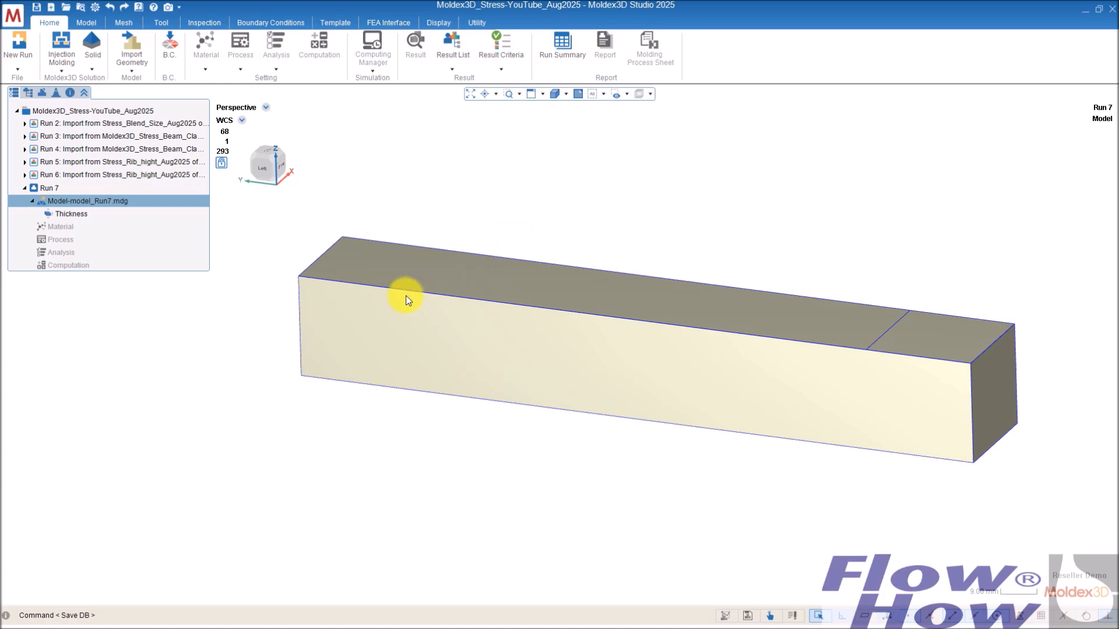
Step: Orbit and rotate the beam model to examine its geometry from several angles
mouse_move(418, 329)
middle_down()
mouse_move(440, 309)
mouse_move(617, 267)
mouse_move(597, 324)
mouse_move(542, 316)
mouse_move(609, 318)
mouse_move(519, 332)
mouse_move(657, 320)
mouse_move(445, 338)
mouse_move(569, 332)
middle_up()
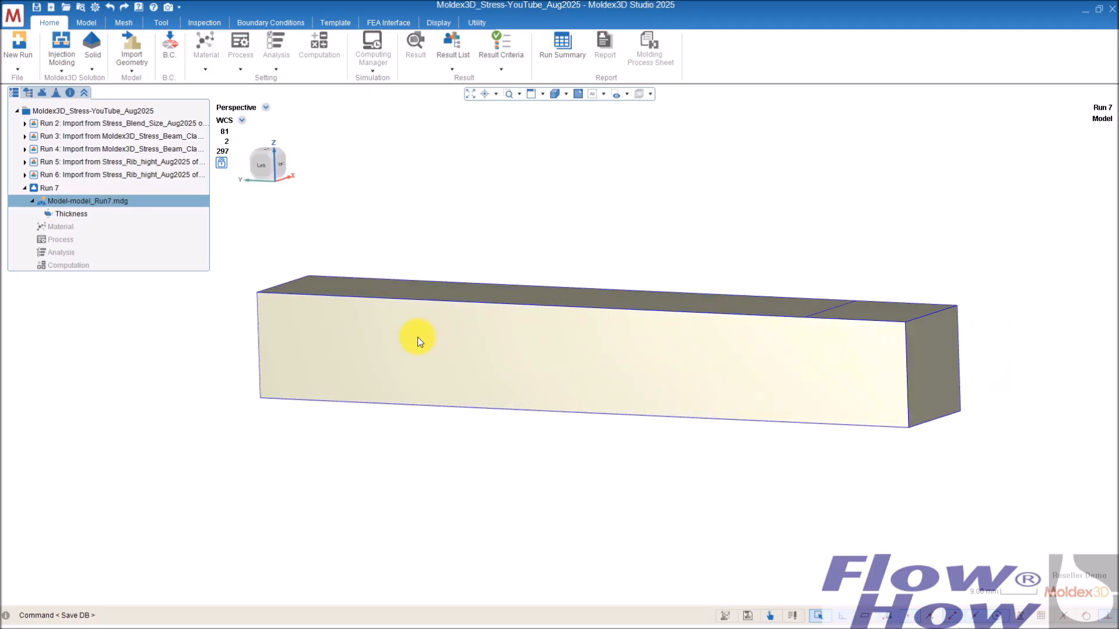
mouse_move(380, 337)
middle_down()
mouse_move(607, 305)
mouse_move(590, 320)
mouse_move(429, 365)
mouse_move(509, 369)
mouse_move(471, 394)
middle_up()
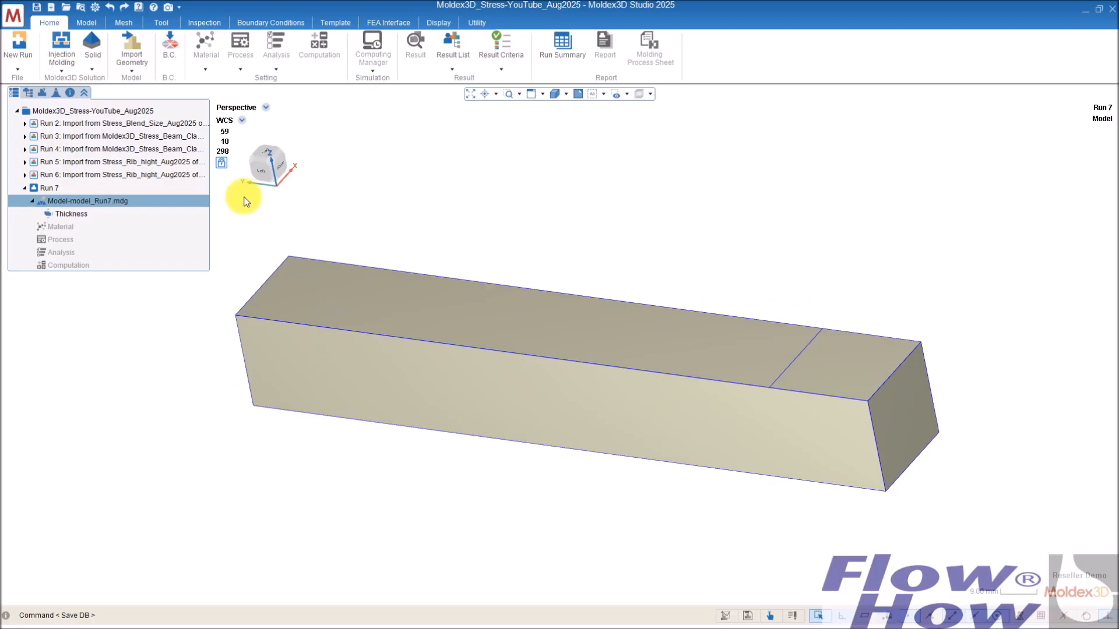
middle_drag(481, 324, 501, 309)
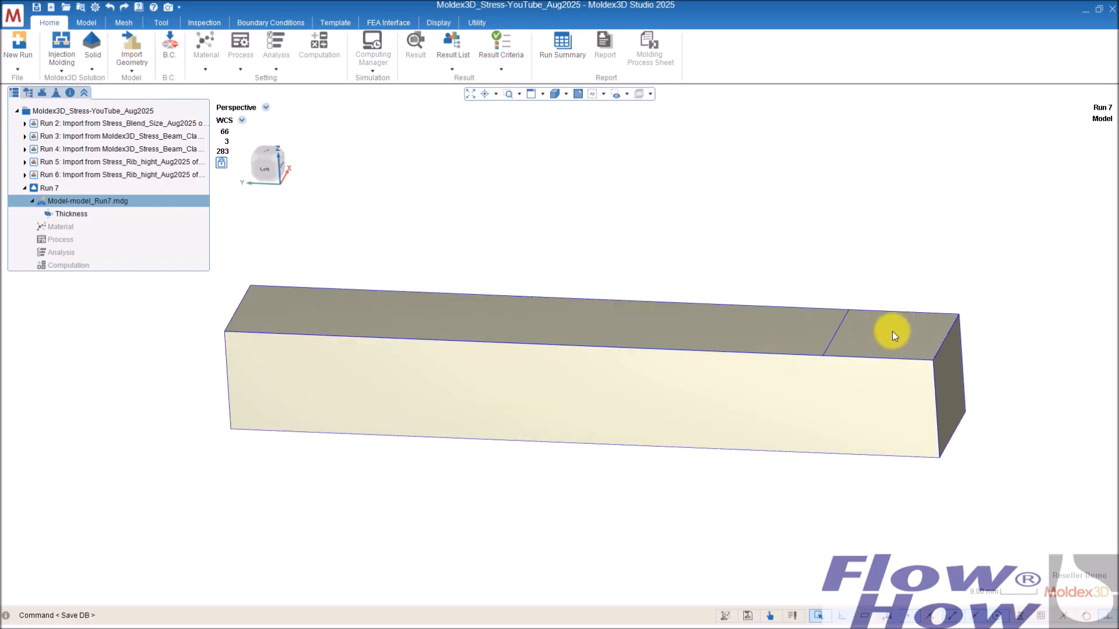
middle_drag(859, 346, 287, 300)
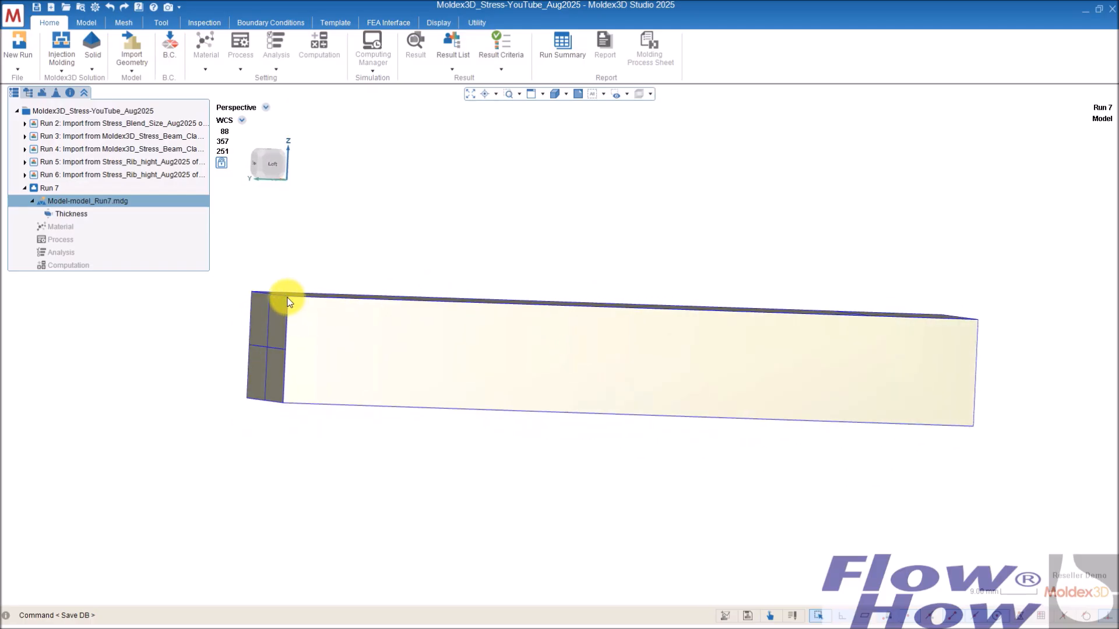
middle_drag(292, 361, 600, 348)
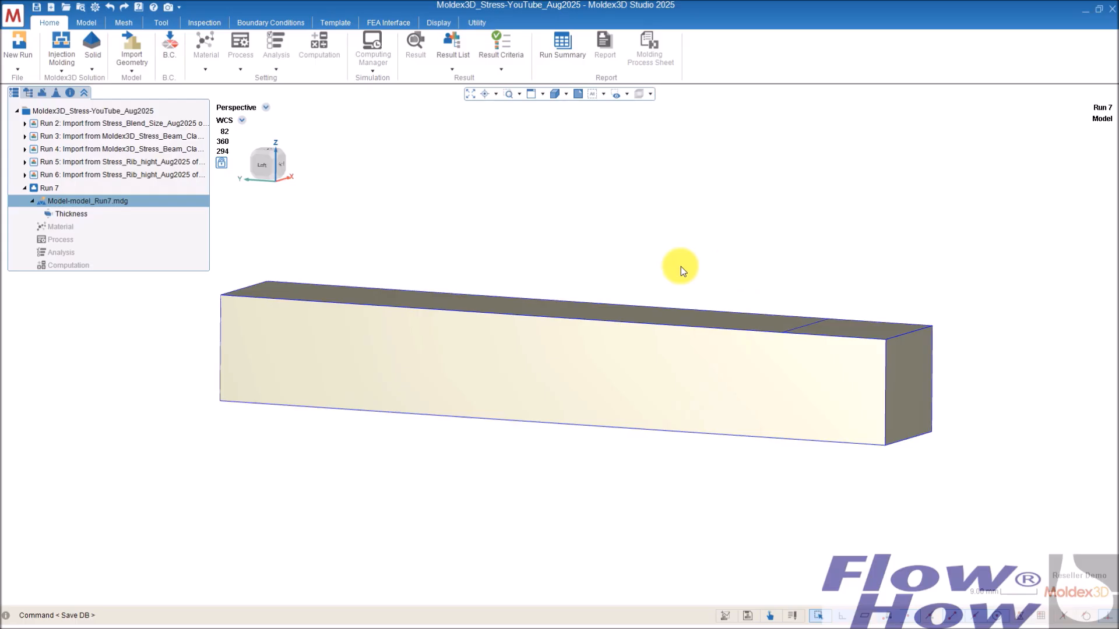
middle_drag(452, 289, 507, 261)
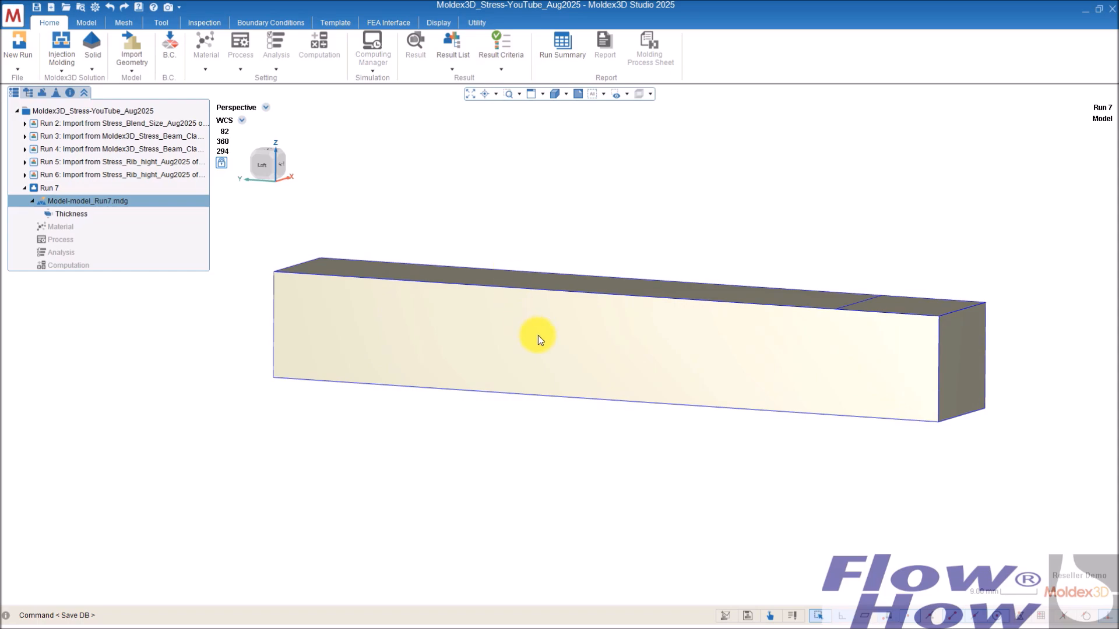
mouse_move(705, 331)
middle_down()
mouse_move(632, 320)
mouse_move(584, 287)
mouse_move(600, 320)
middle_up()
mouse_move(294, 178)
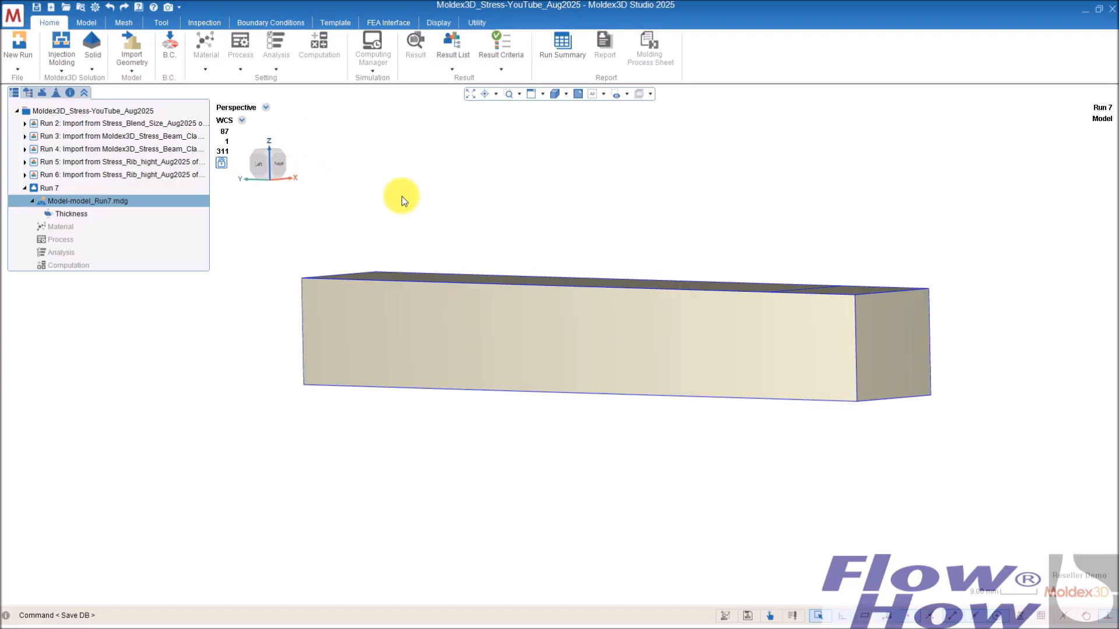
middle_drag(494, 210, 504, 212)
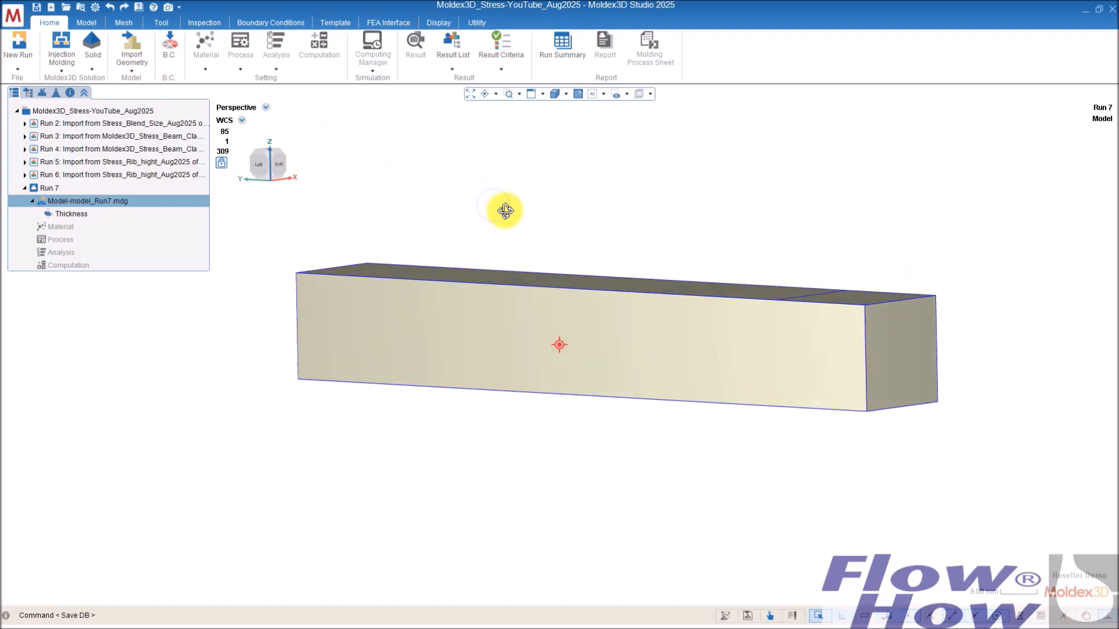
Step: Add a pin gate at the centre of the beam's end face
click(88, 23)
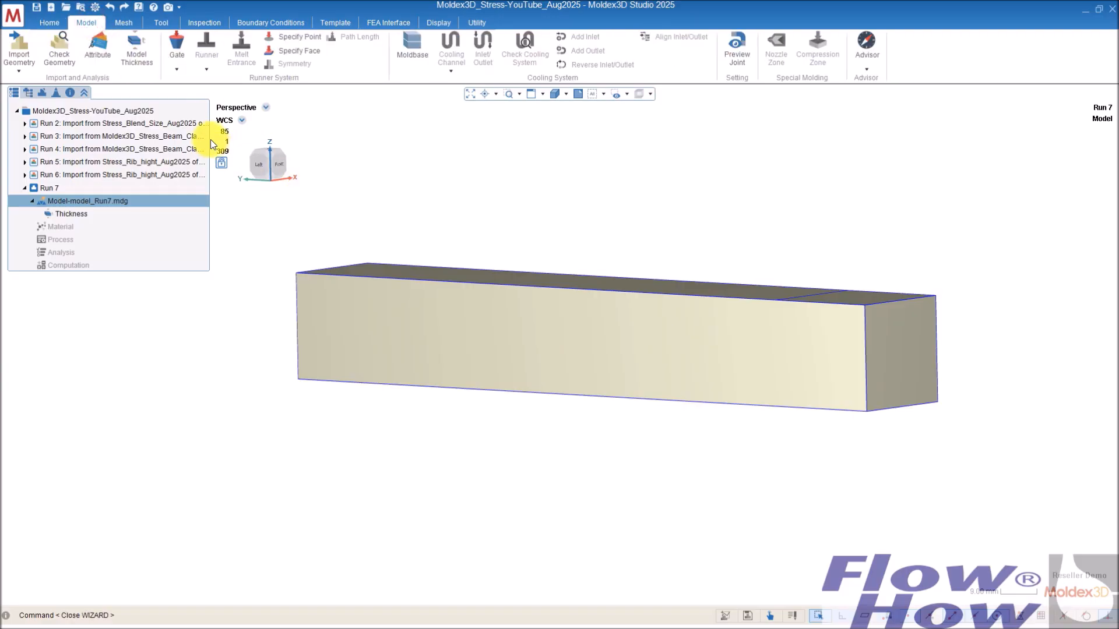
middle_drag(834, 342, 775, 332)
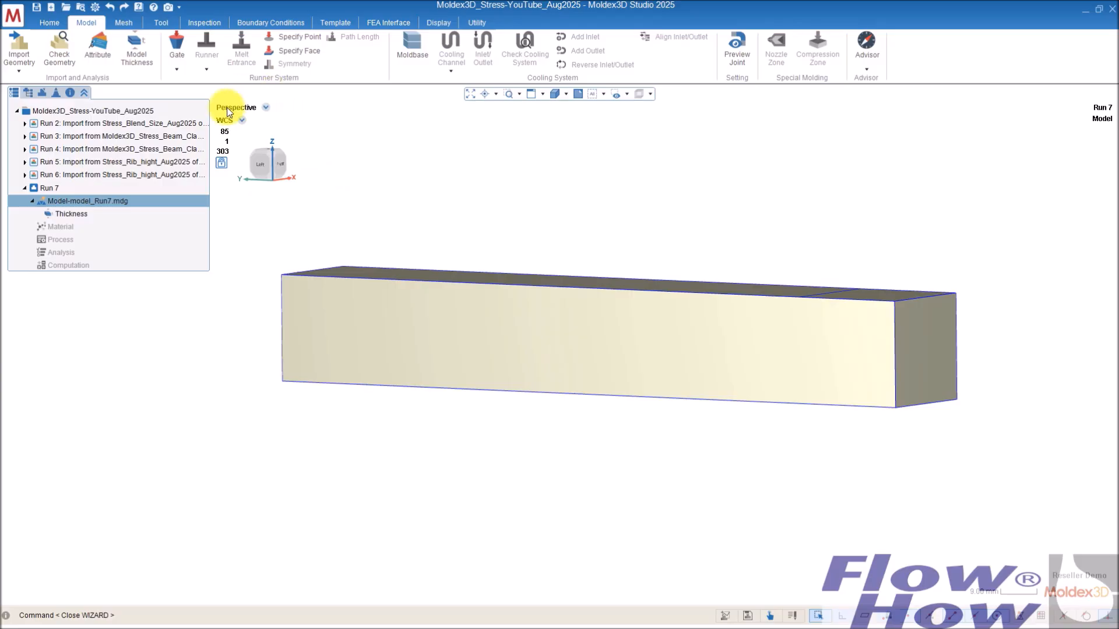
click(176, 45)
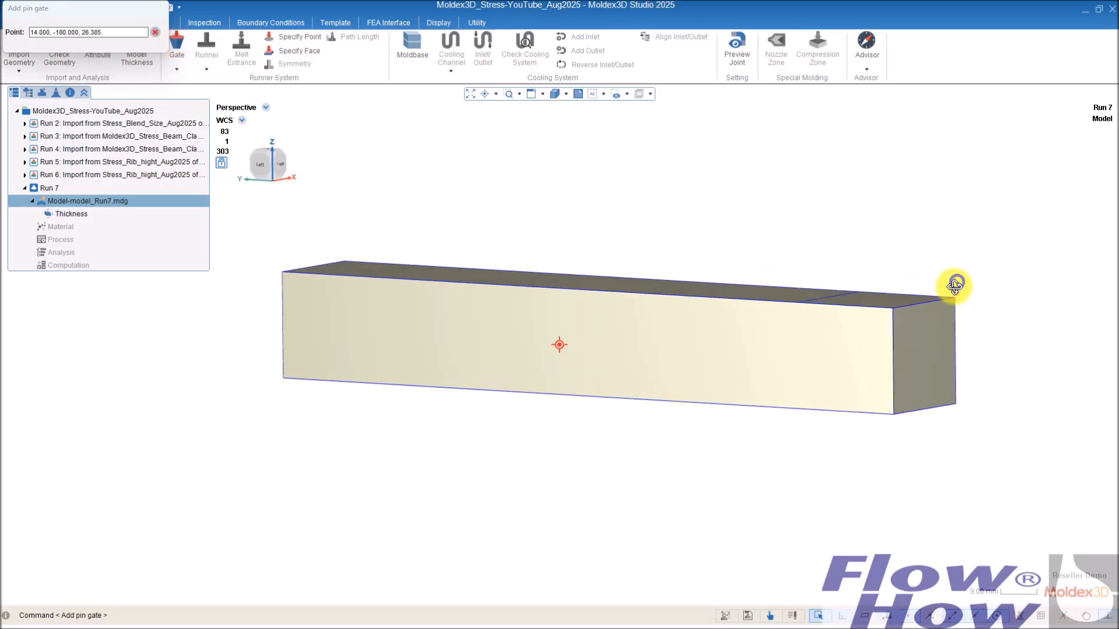
middle_drag(956, 282, 921, 295)
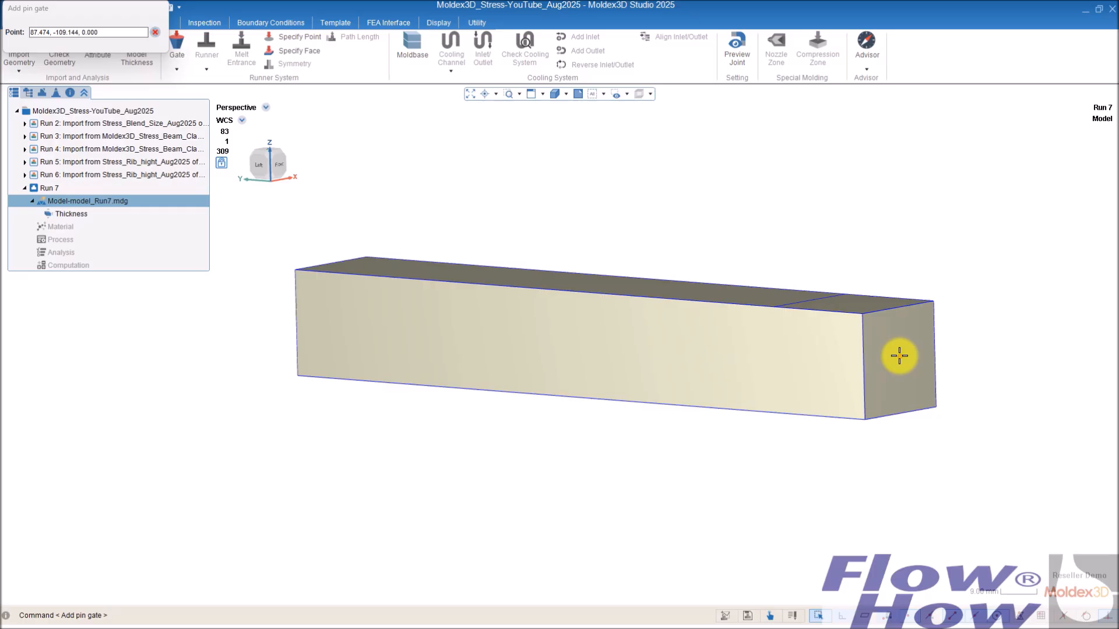
click(899, 355)
middle_drag(350, 382, 809, 385)
click(169, 94)
middle_drag(454, 329, 650, 350)
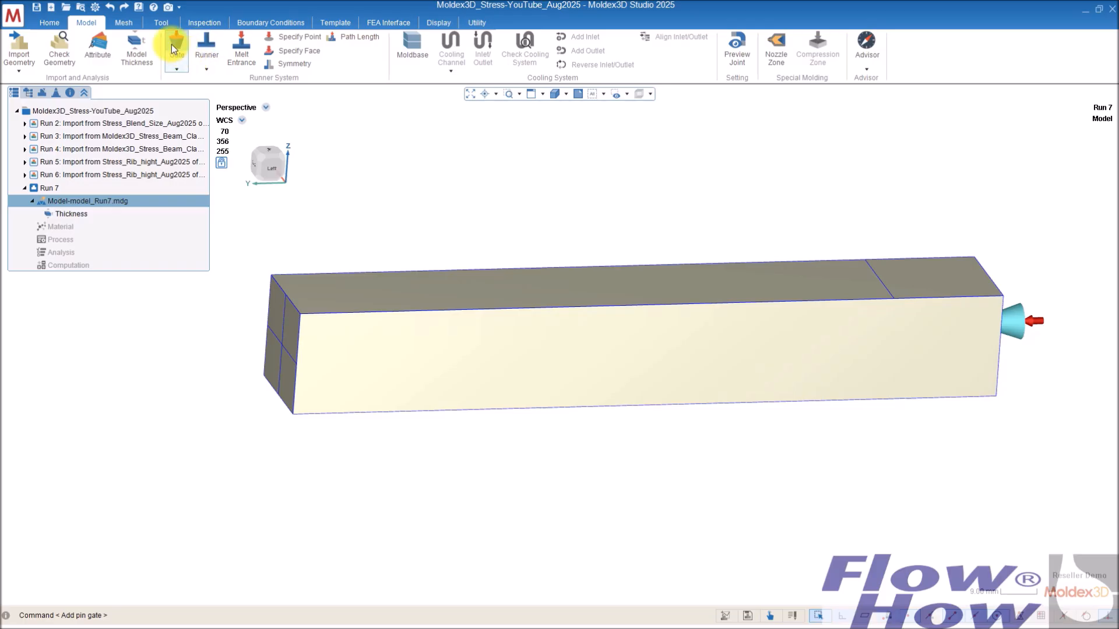
Step: Apply node seeding to the beam with a global mesh size of 1 and confirm it
click(129, 24)
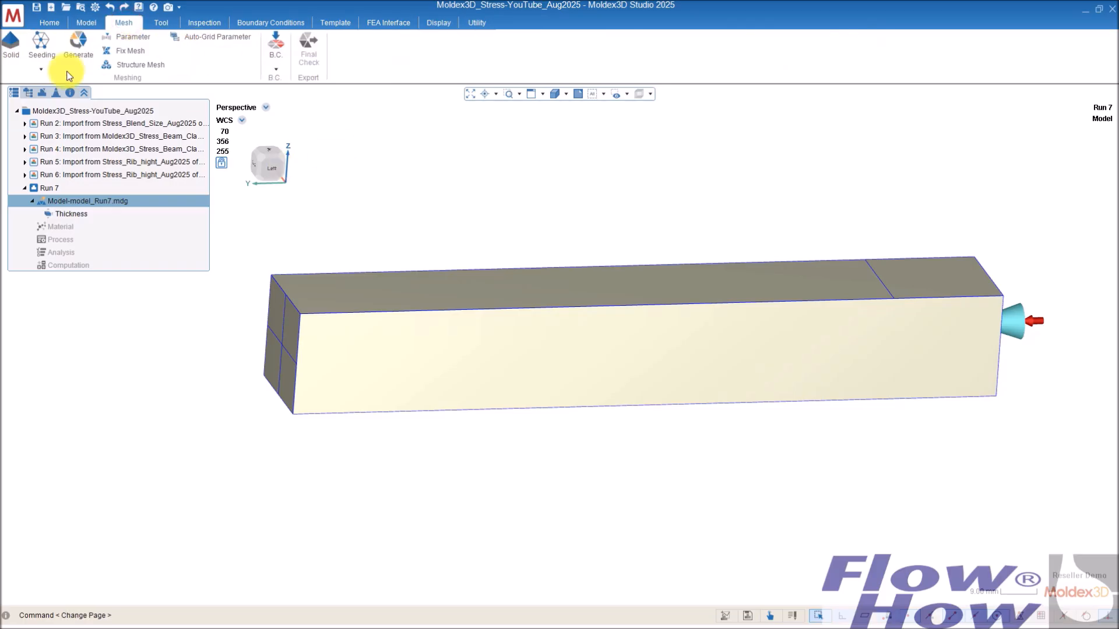
click(36, 40)
click(562, 299)
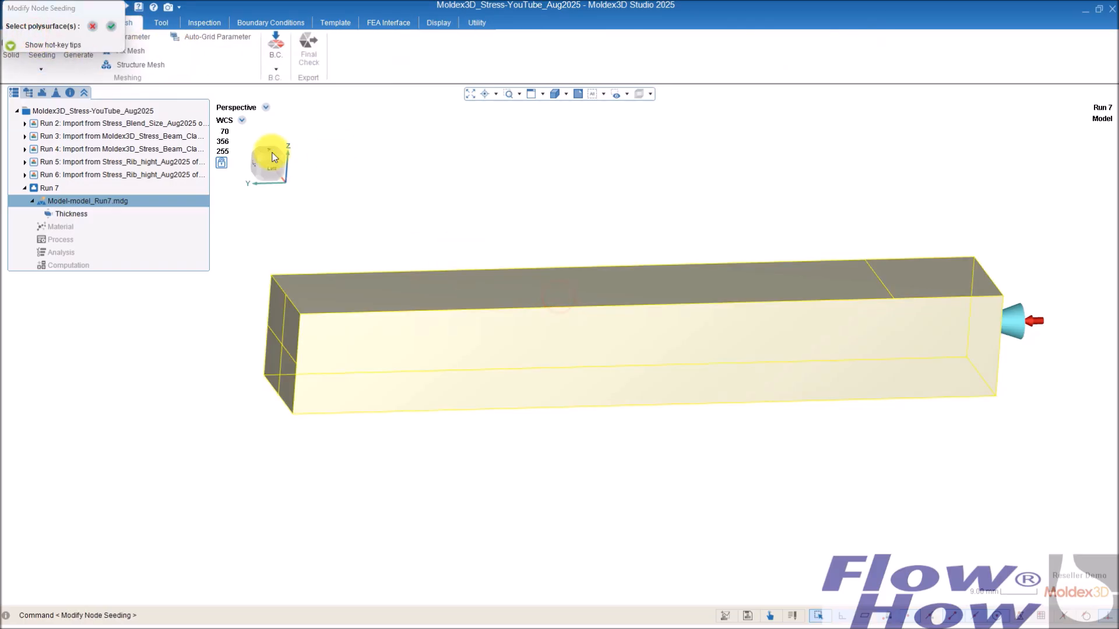
click(110, 27)
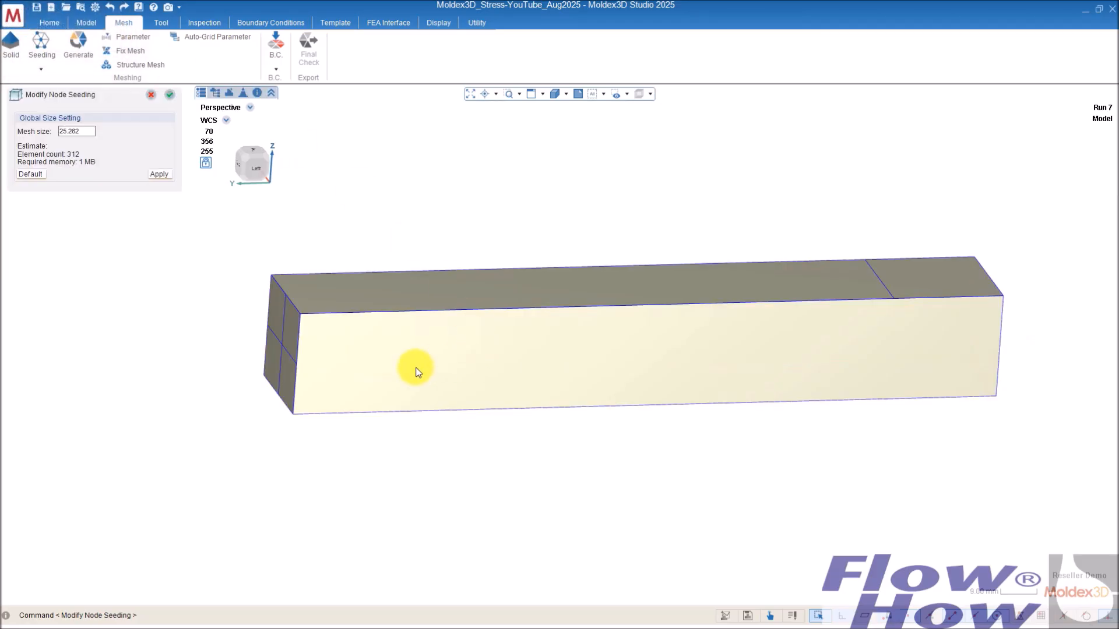
drag(82, 131, 26, 133)
text(1)
click(23, 137)
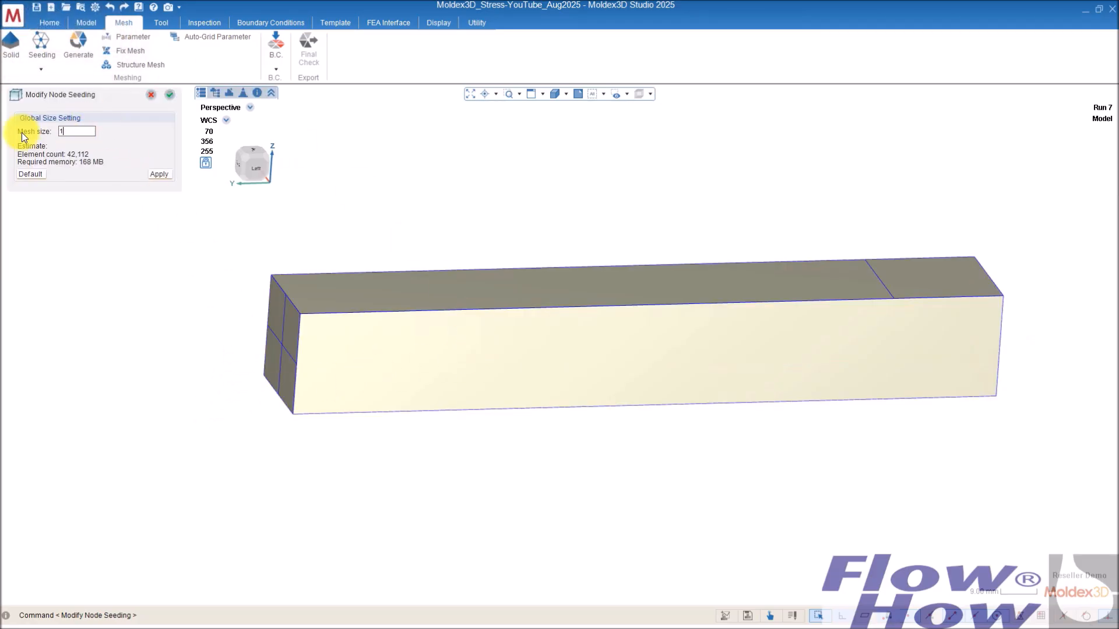
click(160, 174)
middle_drag(512, 292, 590, 376)
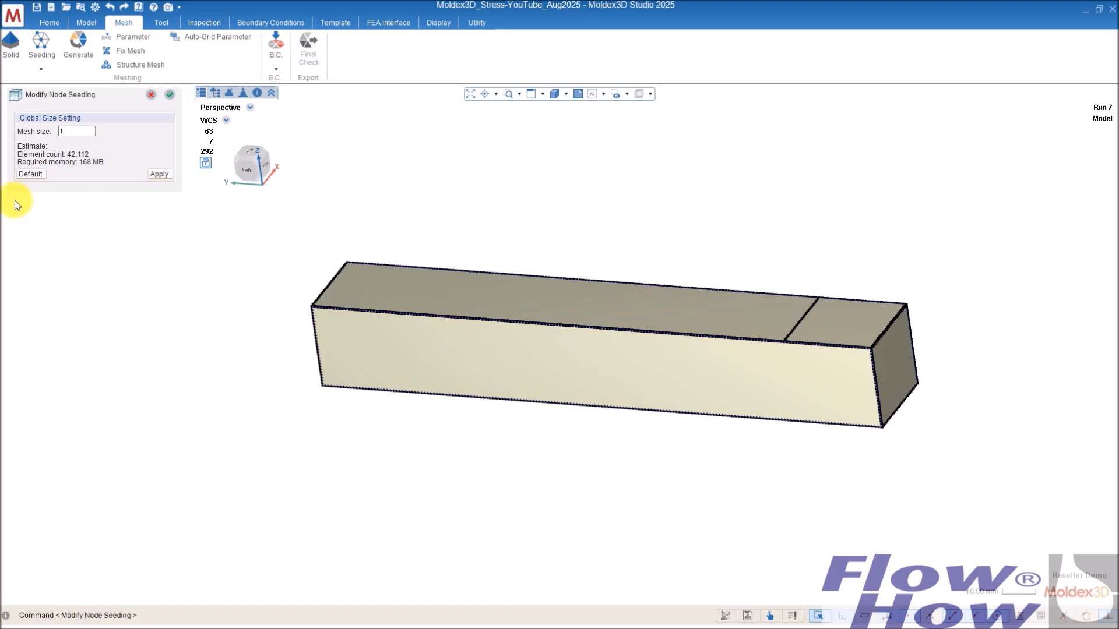
double_click(76, 131)
click(157, 173)
click(170, 94)
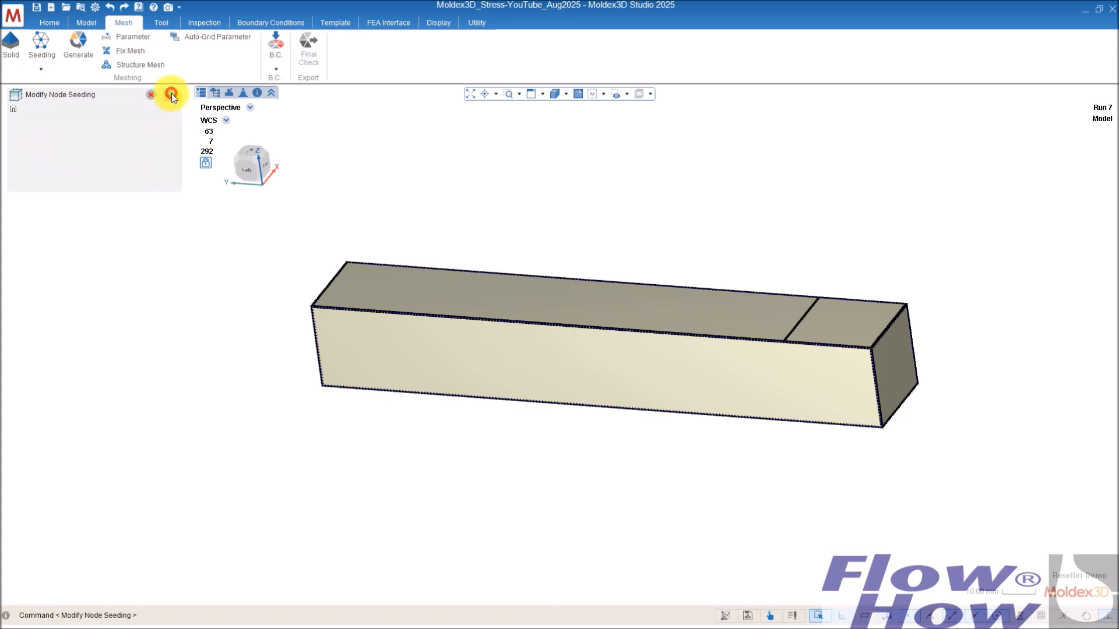
click(170, 96)
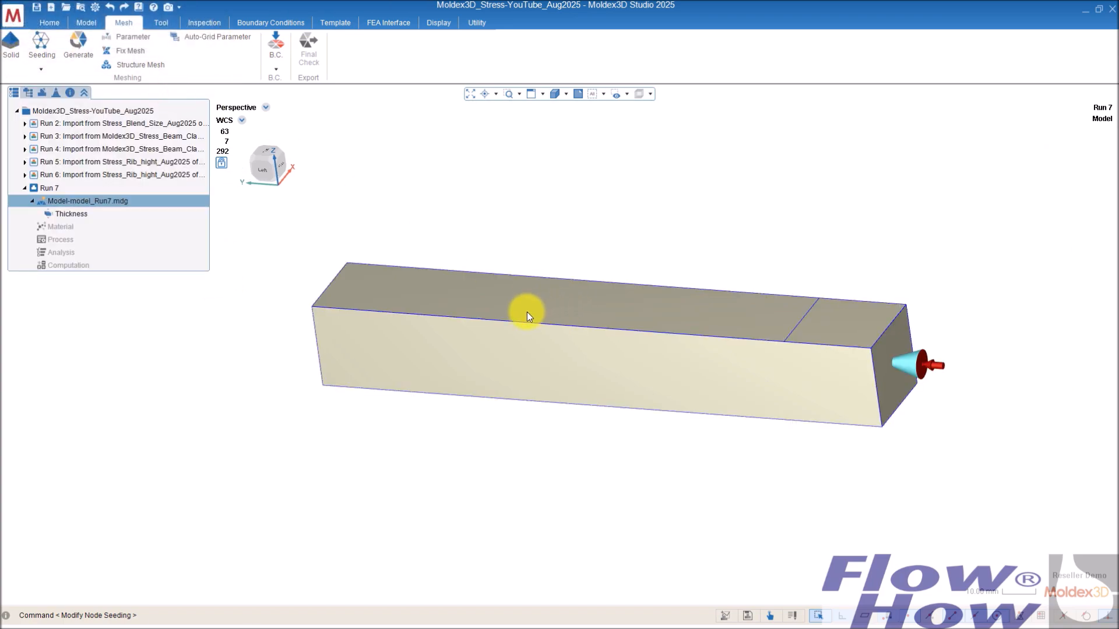
Step: Generate the surface mesh for the part
click(78, 43)
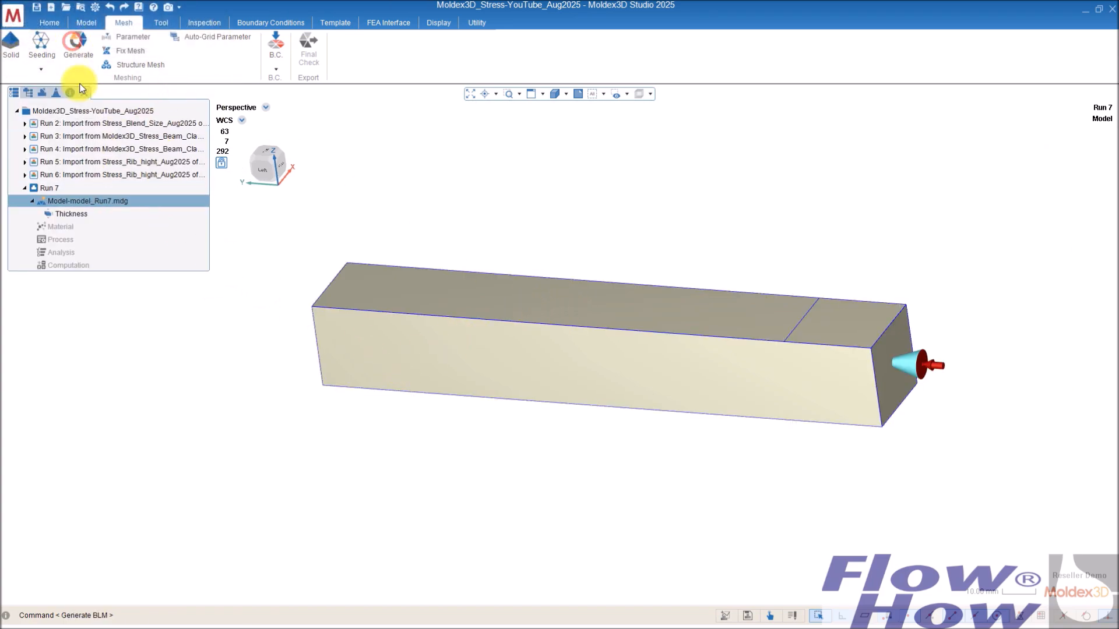
click(50, 153)
click(152, 325)
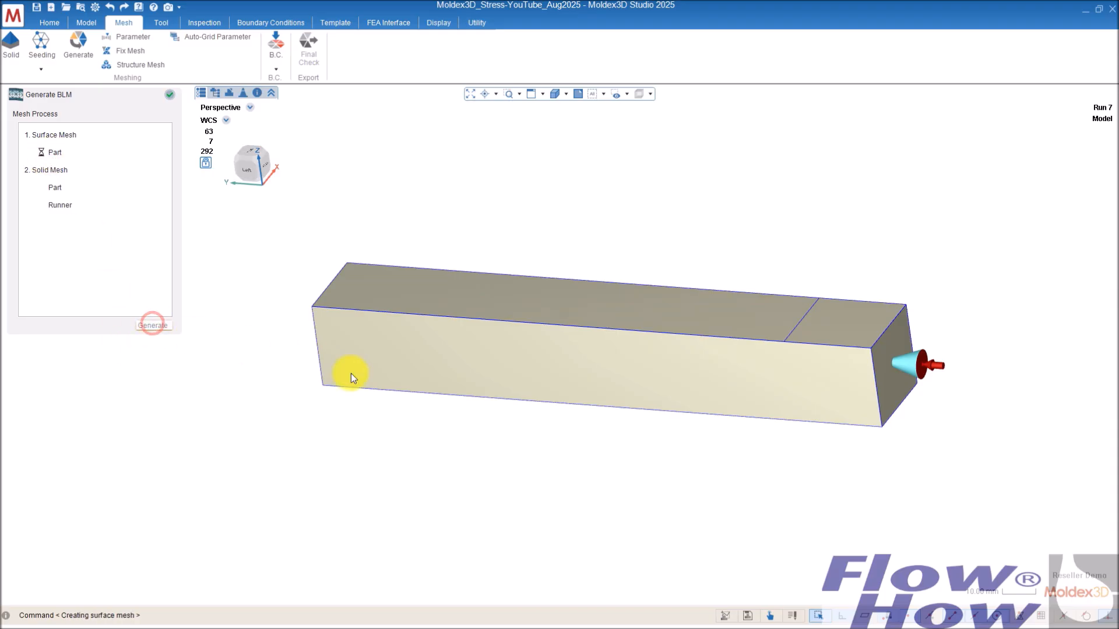
middle_drag(339, 408, 521, 338)
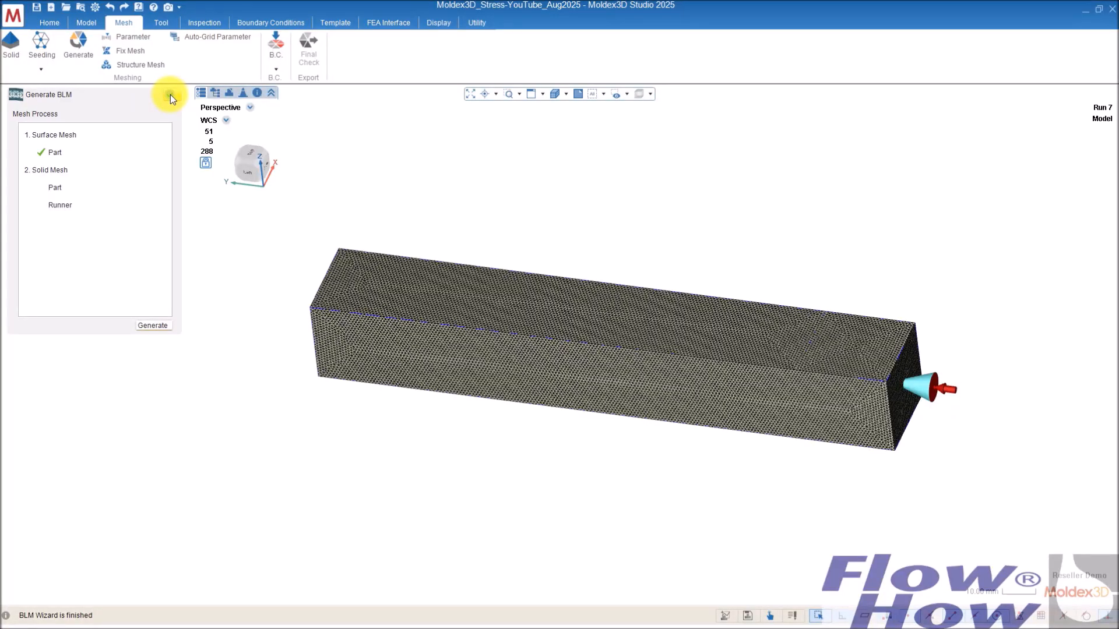
Step: Accept the solid mesh parameters and generate the solid mesh for the part and runner
click(131, 39)
click(282, 158)
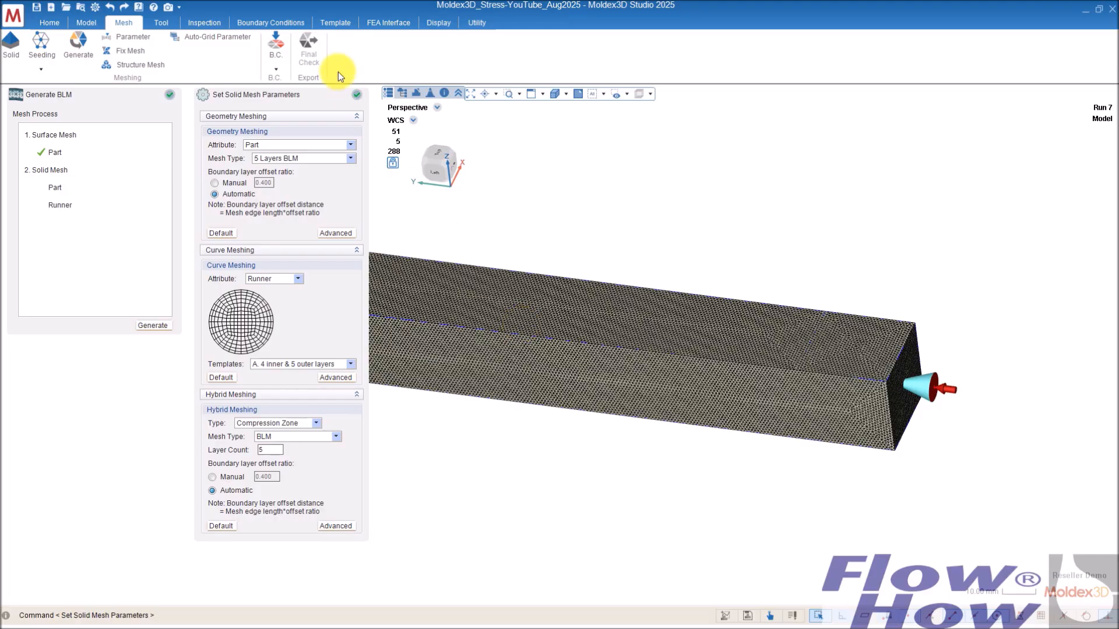
click(357, 96)
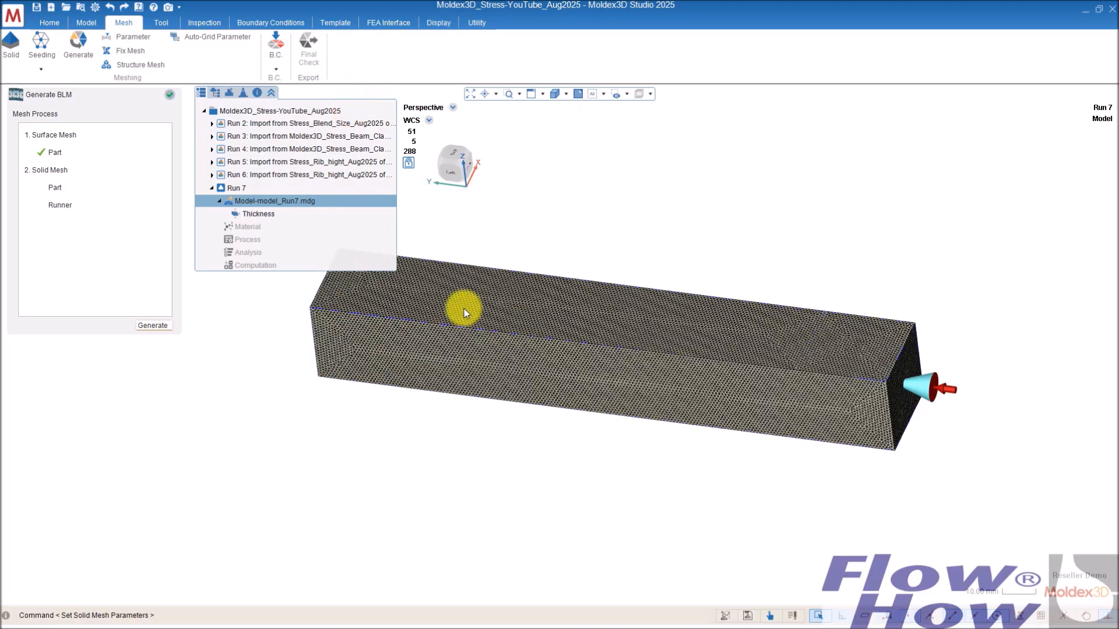
middle_drag(712, 389, 762, 299)
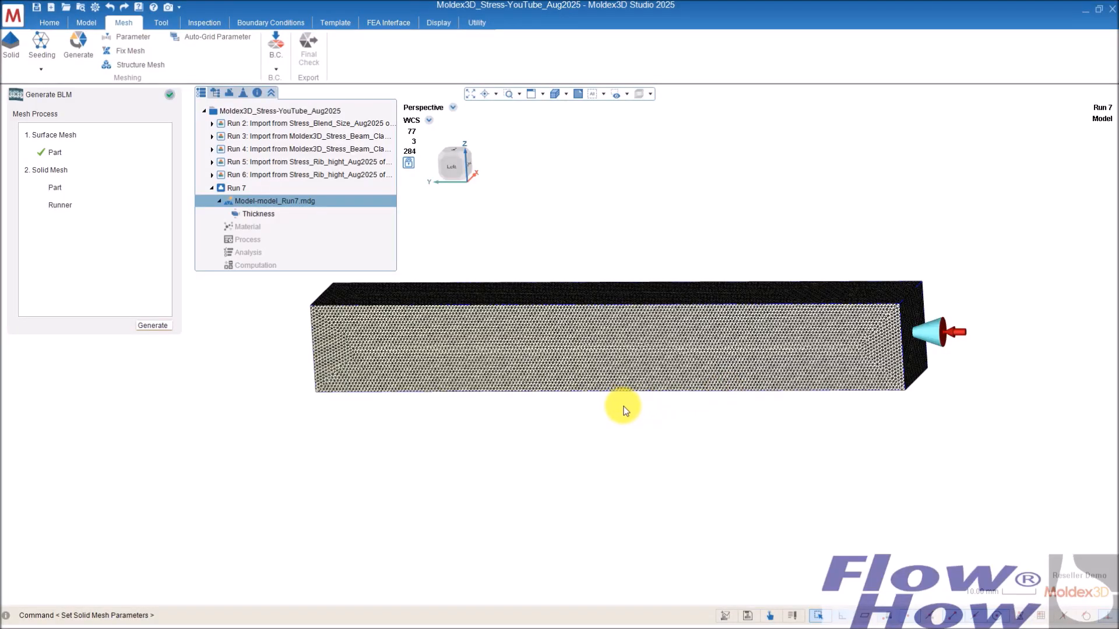
middle_drag(579, 299, 555, 334)
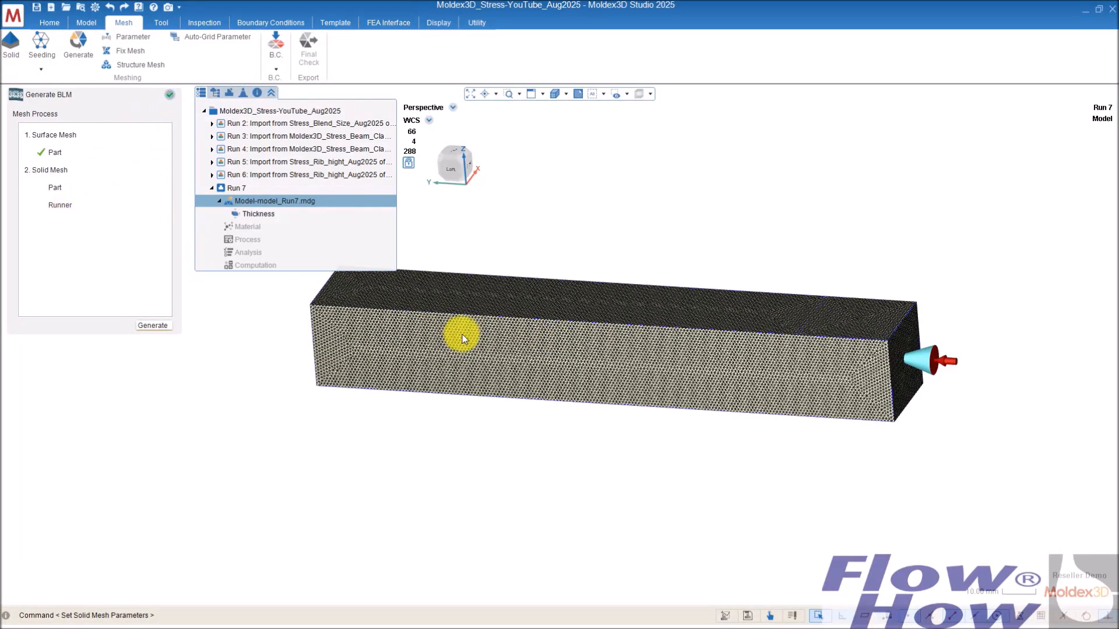
middle_drag(515, 331, 499, 348)
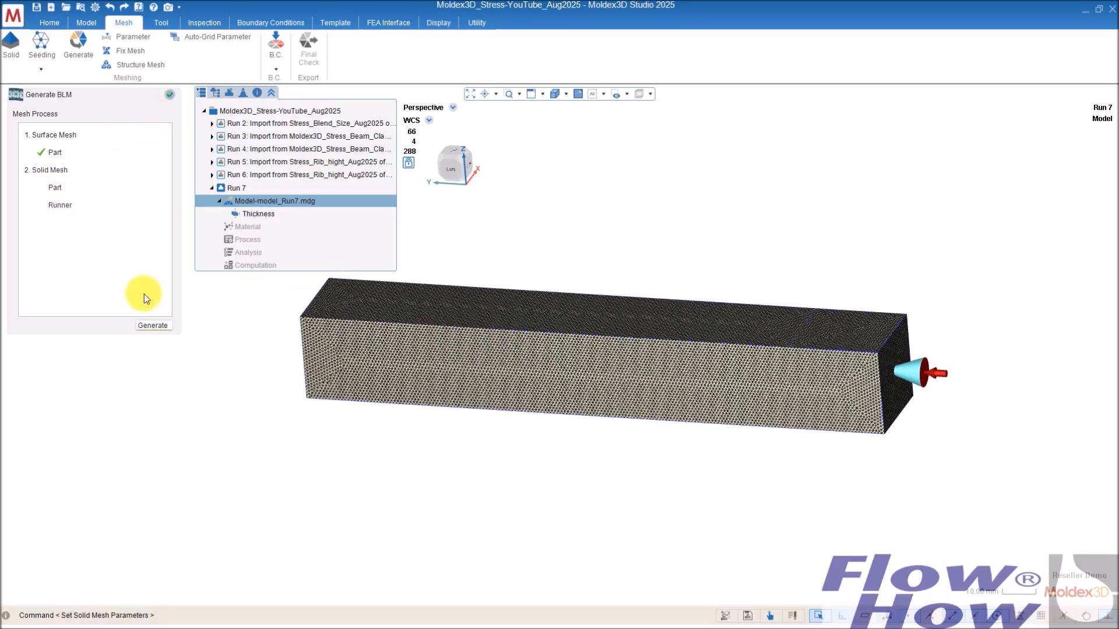
click(157, 324)
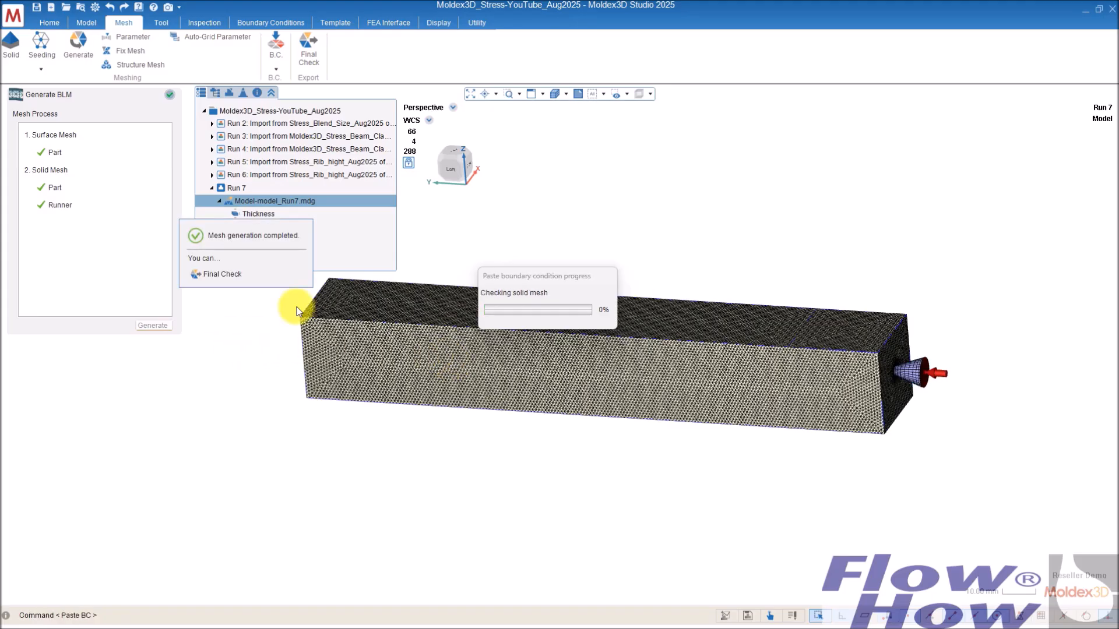
Step: Run Final Check with parting direction Y to export the mesh file for simulation
click(220, 273)
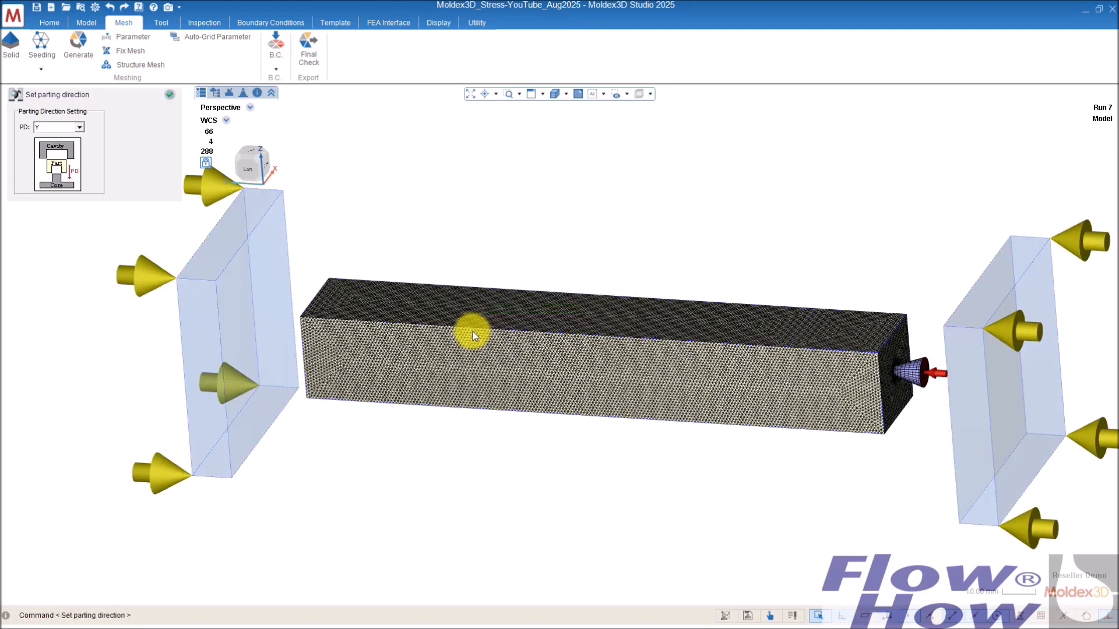
click(169, 95)
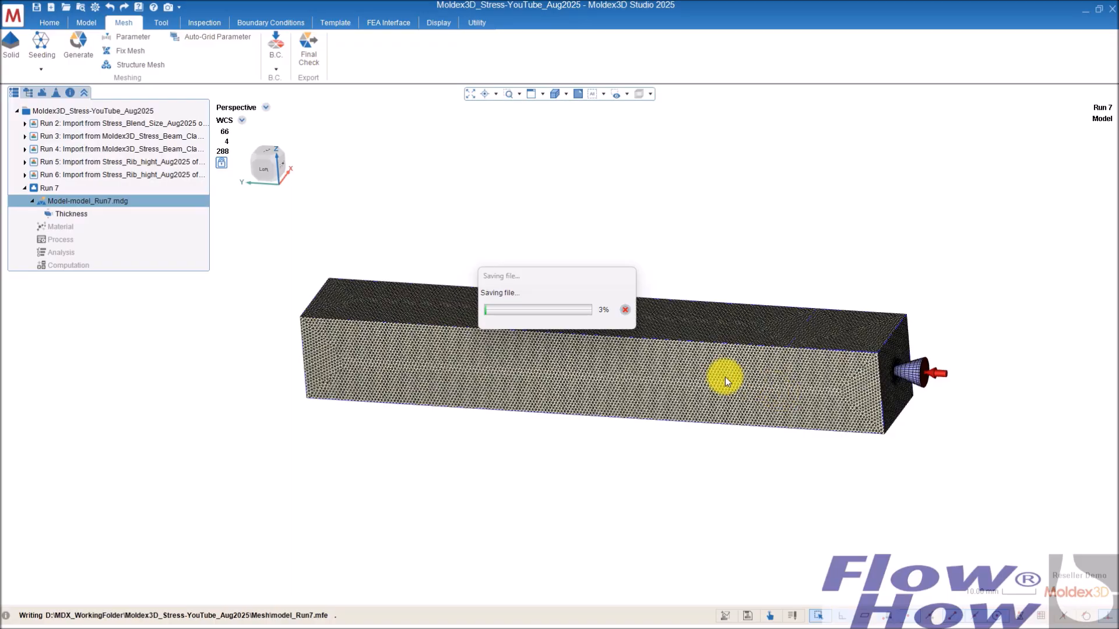
middle_drag(851, 350, 837, 403)
scroll(835, 403, up, 3)
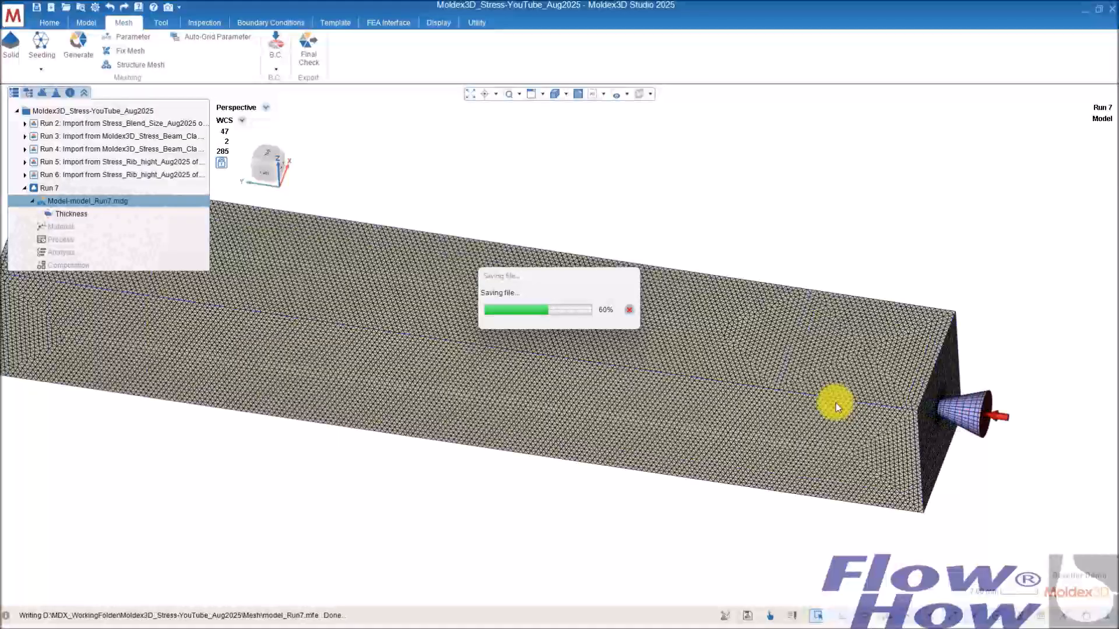
click(618, 333)
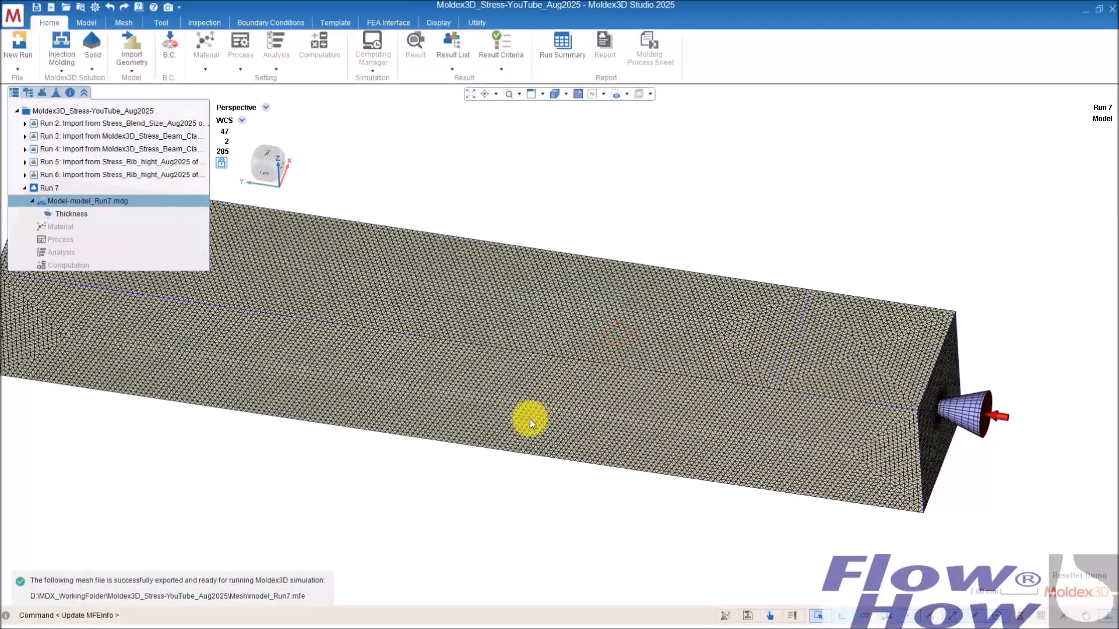
scroll(530, 418, down, 4)
middle_drag(530, 417, 715, 314)
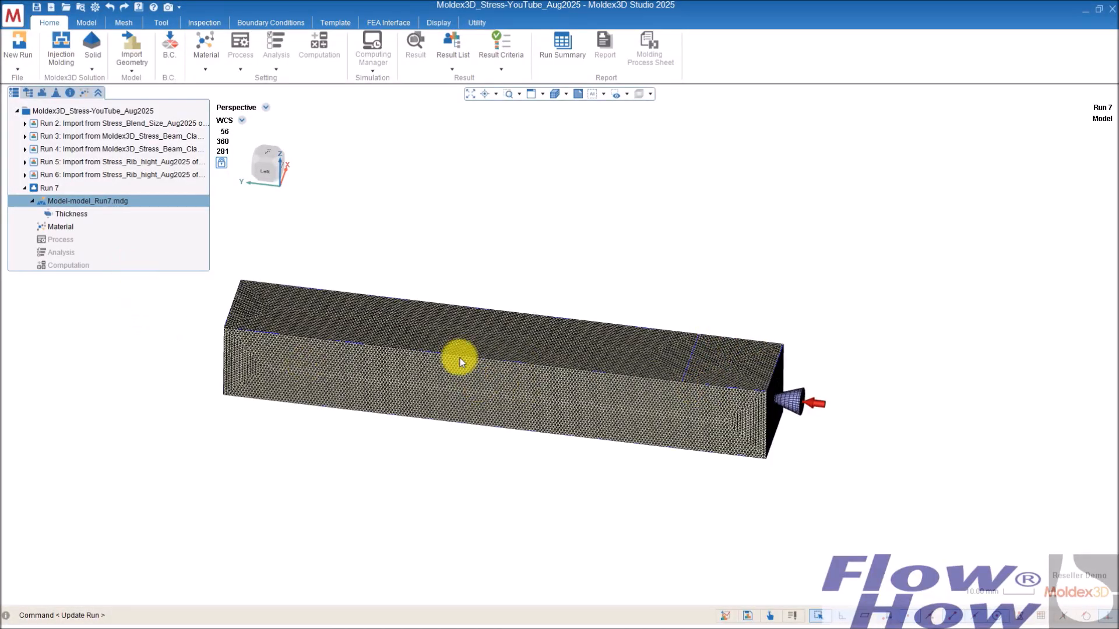
Step: Assign the ABS material to the part's mesh
middle_drag(263, 312, 367, 314)
mouse_move(252, 352)
middle_down()
mouse_move(300, 357)
mouse_move(270, 335)
mouse_move(405, 314)
mouse_move(399, 279)
middle_up()
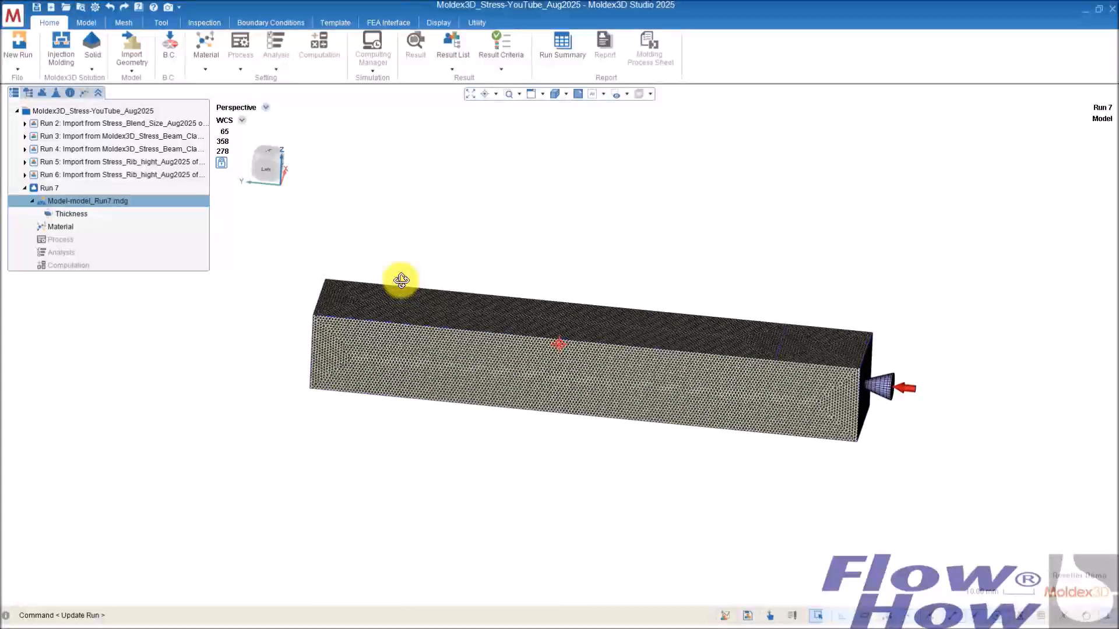
click(79, 226)
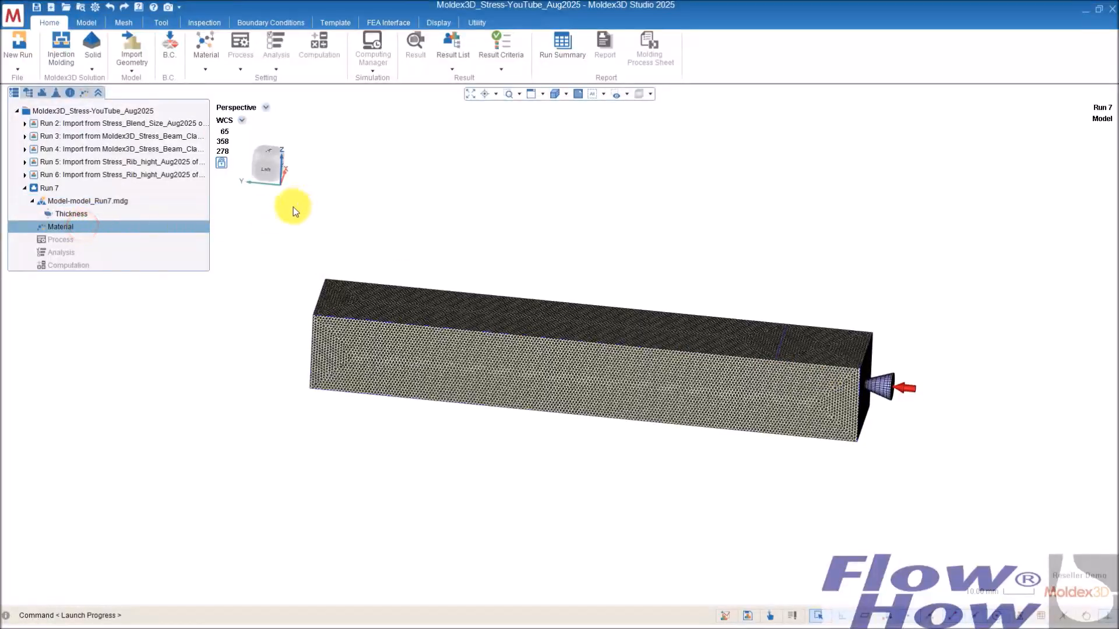
double_click(139, 226)
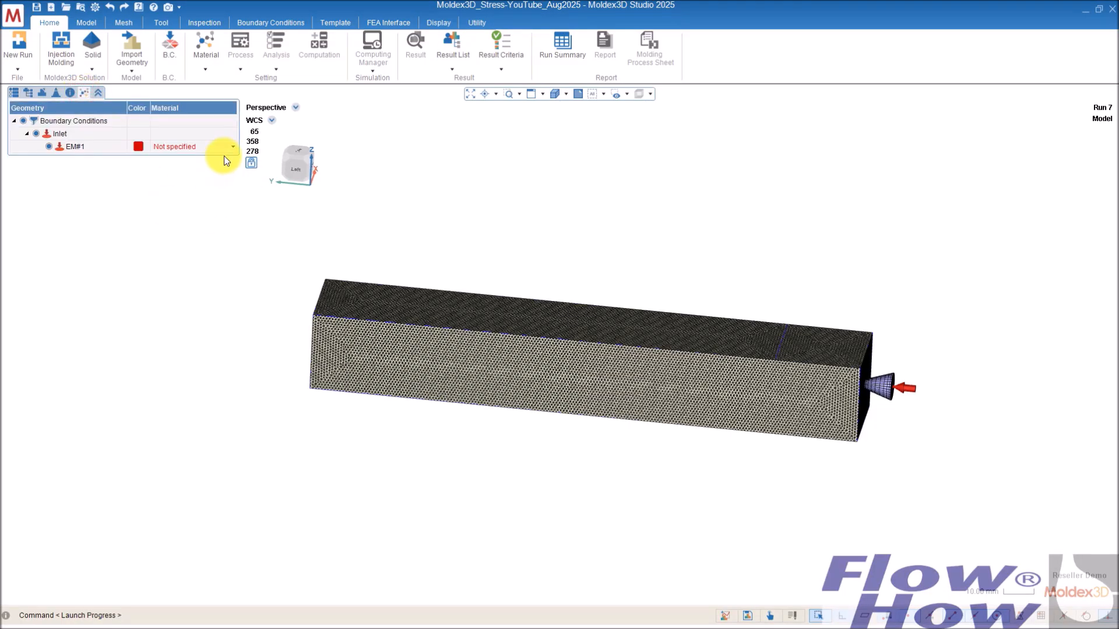
click(231, 147)
click(232, 146)
click(189, 169)
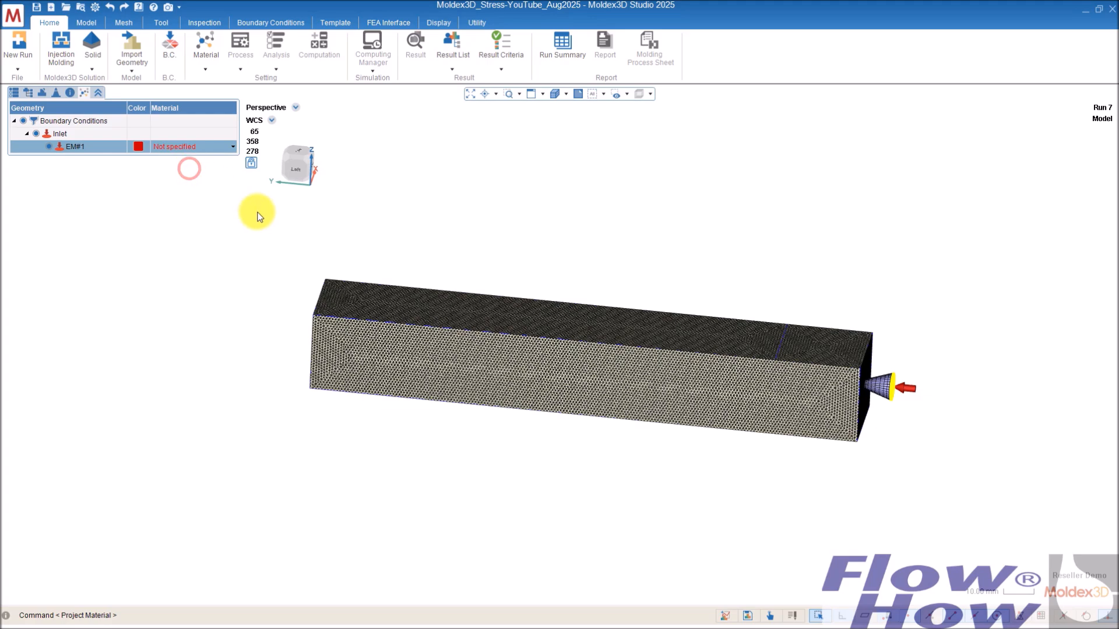
click(16, 93)
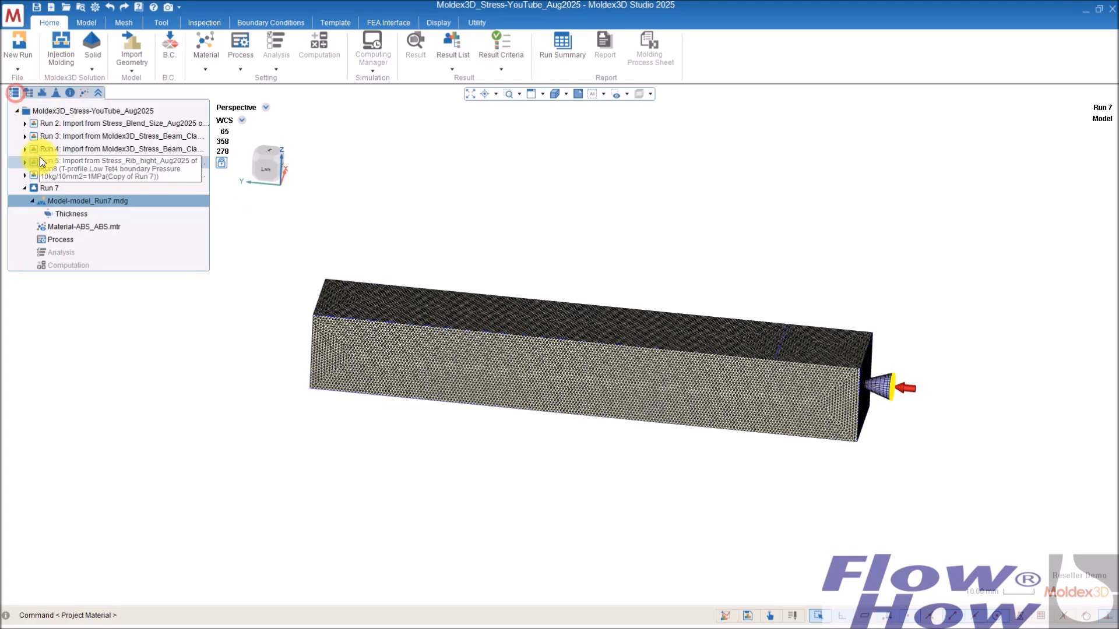
Step: Run the Process Wizard with its default conditions and save the process condition file
click(66, 242)
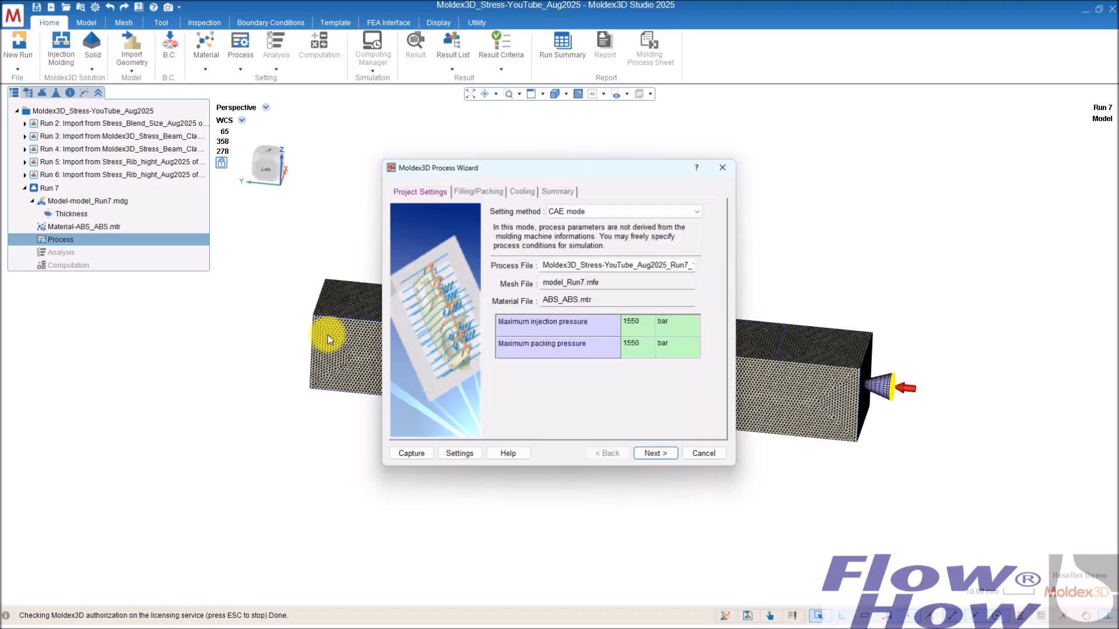
click(664, 457)
click(663, 454)
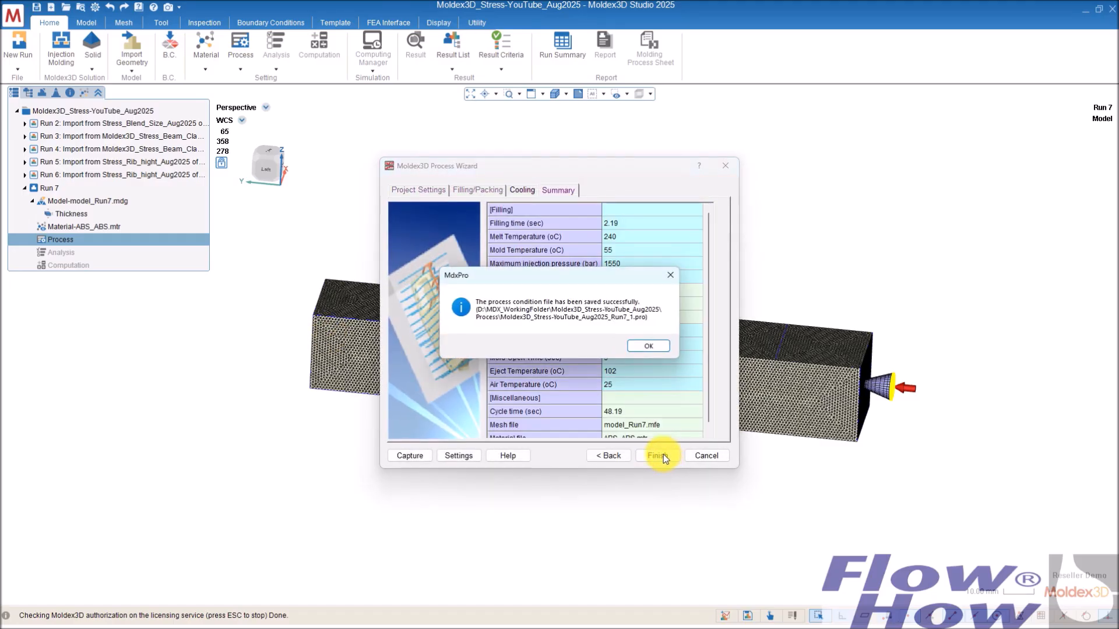
click(645, 341)
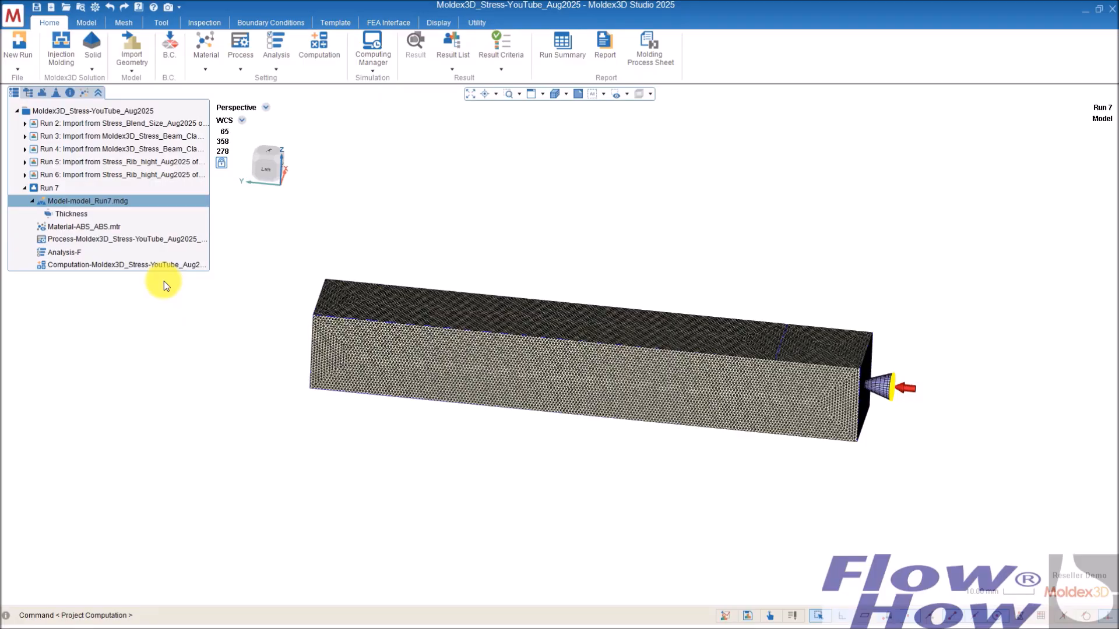
Step: Set the analysis sequence to Stress -S and save it
click(64, 254)
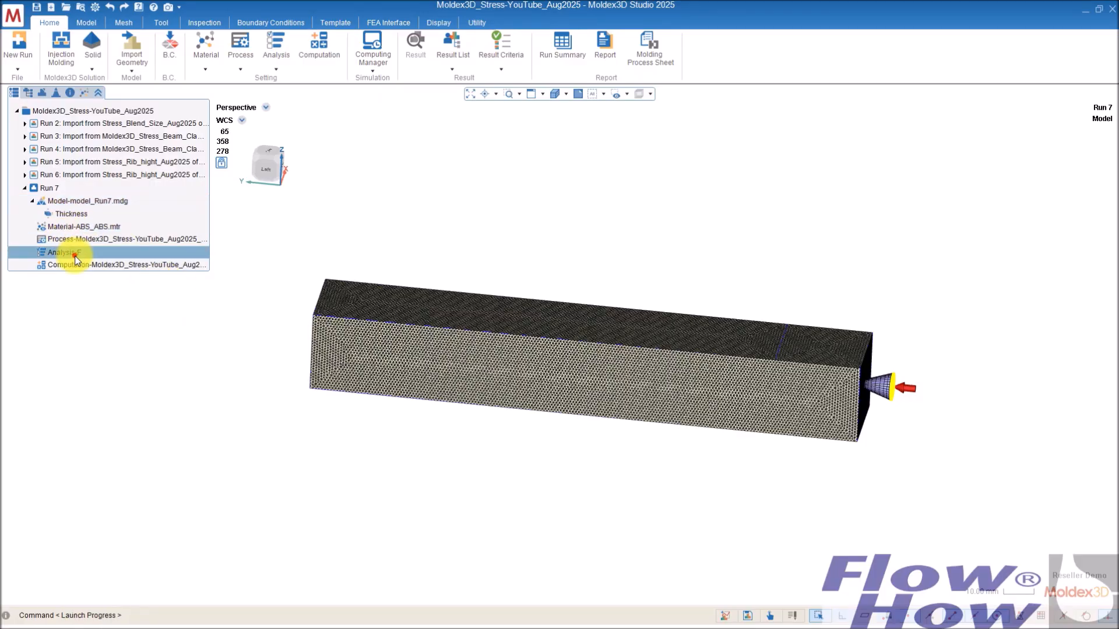
double_click(128, 252)
click(705, 313)
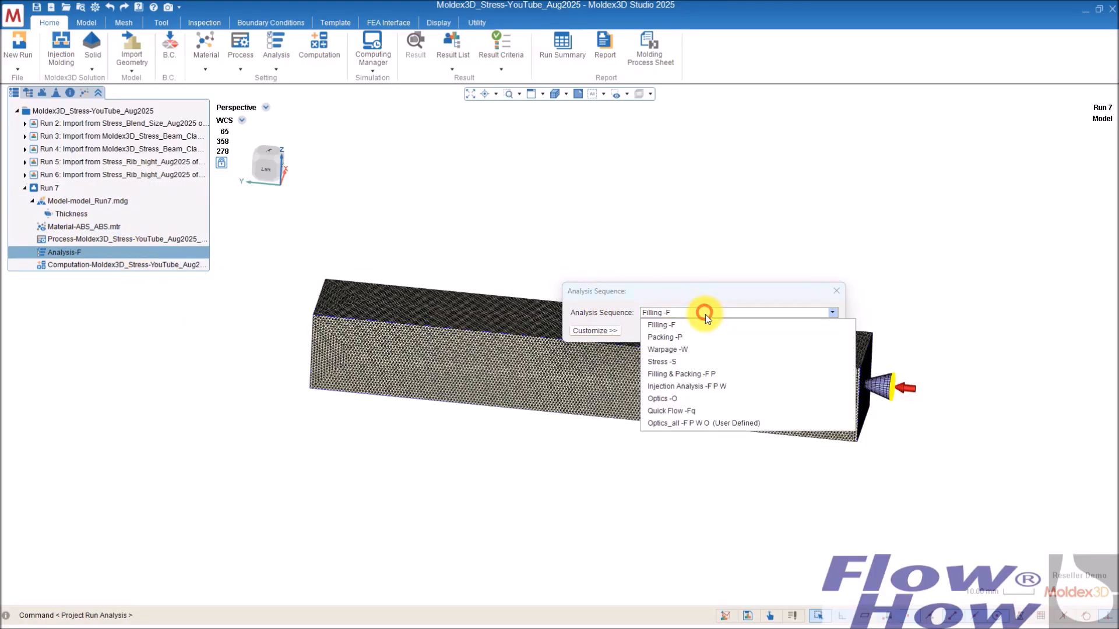
click(675, 361)
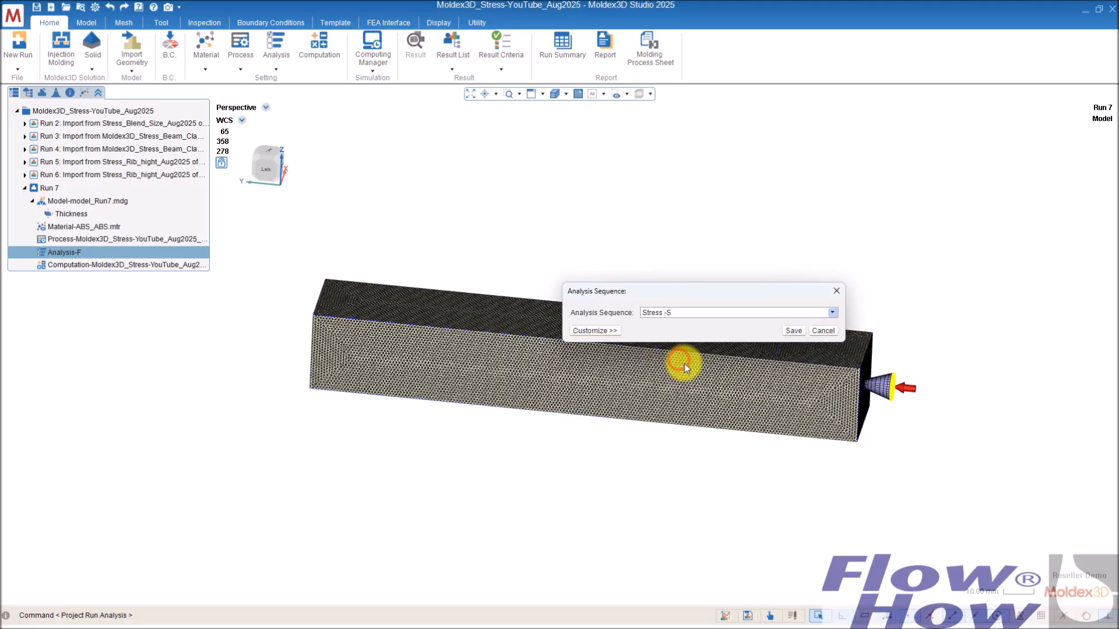
click(794, 330)
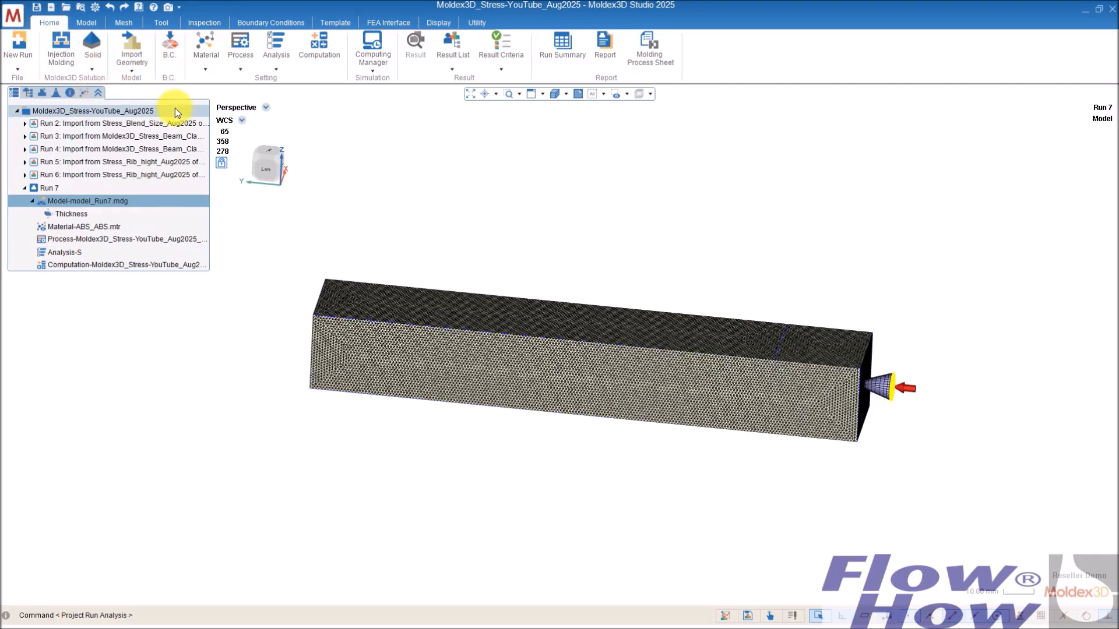
Step: Measure distances between points on the beam's top face, across its width and along its length
click(170, 50)
mouse_move(794, 332)
middle_down()
mouse_move(829, 307)
mouse_move(808, 405)
mouse_move(805, 342)
mouse_move(823, 313)
mouse_move(816, 332)
mouse_move(831, 369)
middle_up()
scroll(798, 409, up, 2)
scroll(790, 387, up, 3)
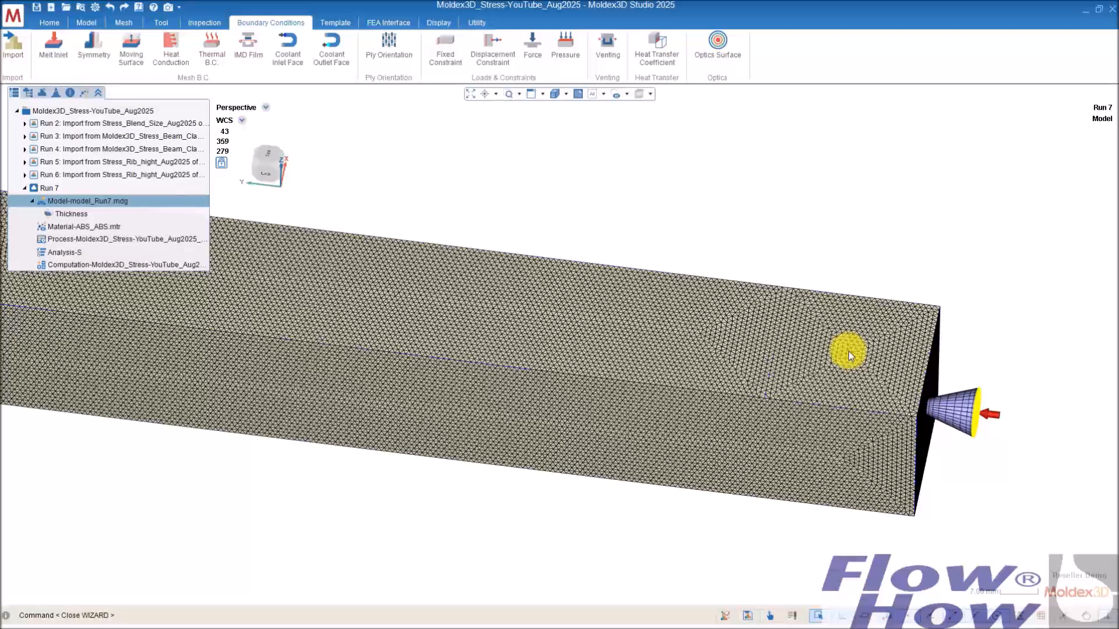
middle_drag(848, 351, 858, 280)
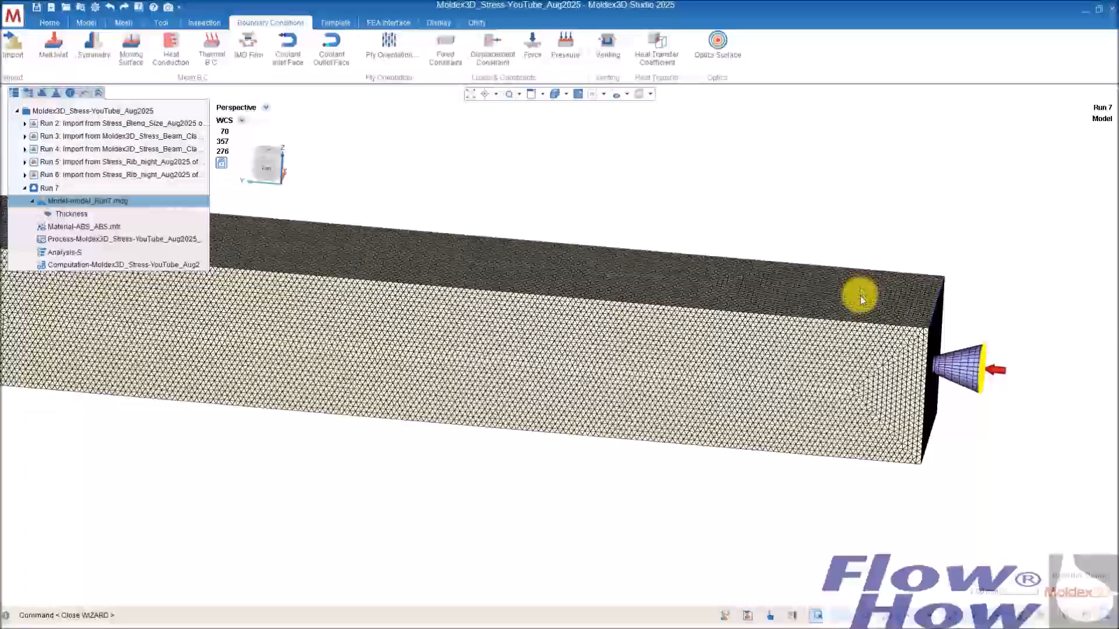
scroll(787, 492, down, 5)
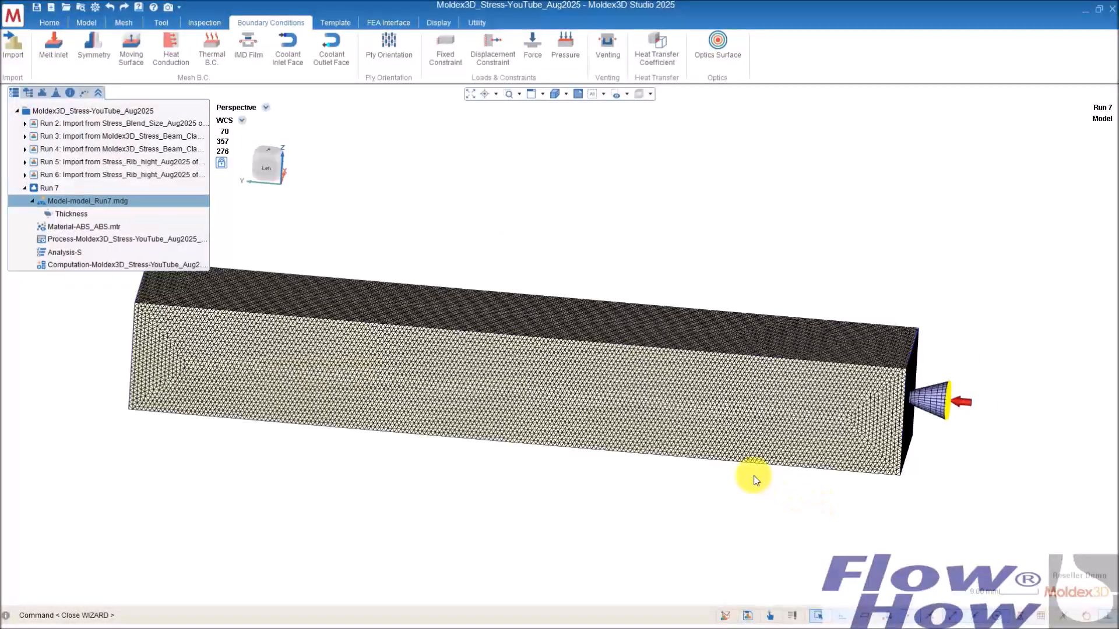
middle_drag(477, 427, 700, 382)
middle_drag(529, 364, 682, 376)
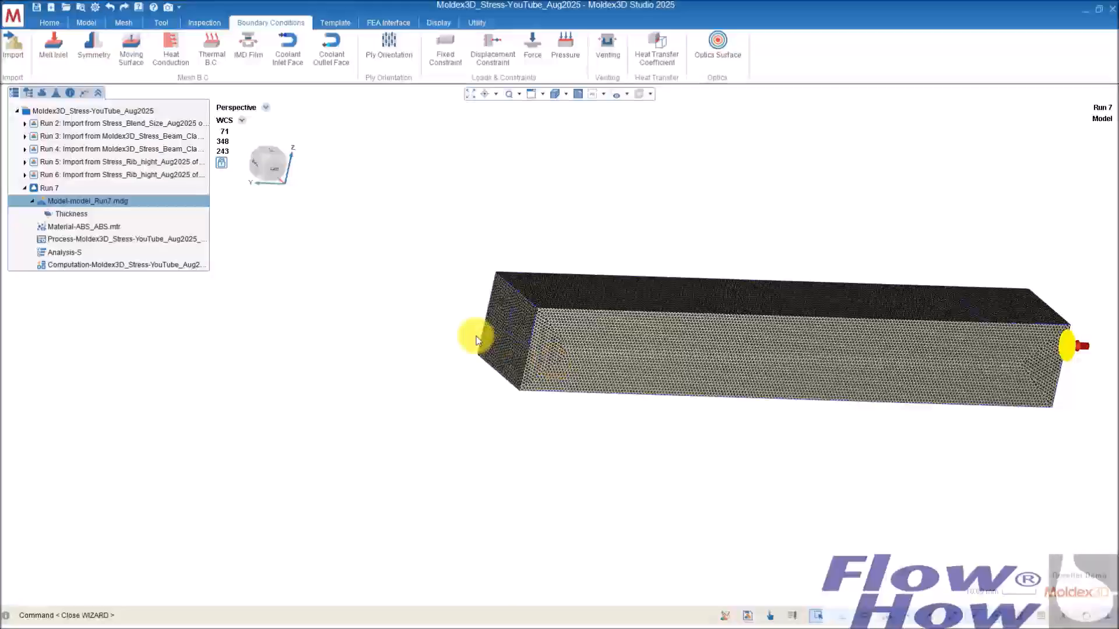
middle_drag(522, 336, 796, 468)
scroll(787, 454, up, 5)
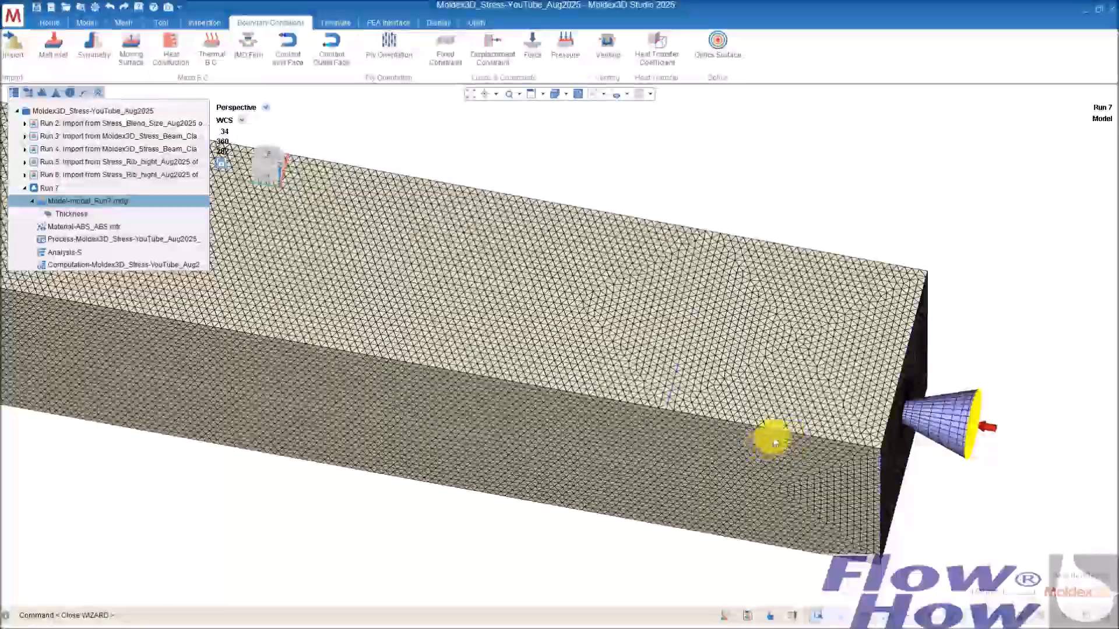
middle_drag(775, 443, 777, 394)
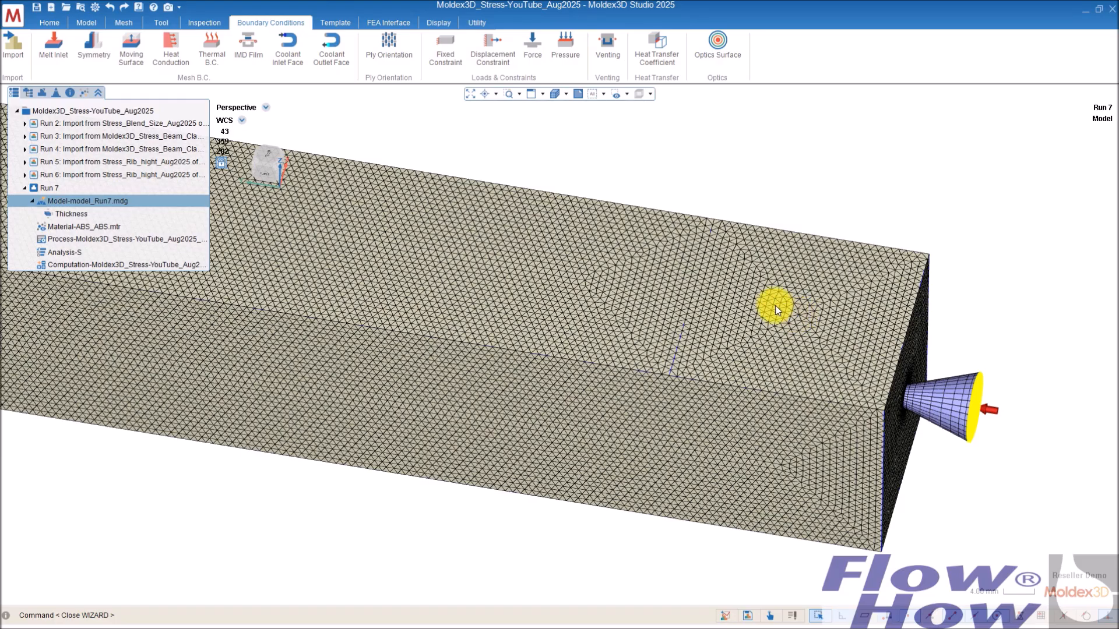
click(197, 22)
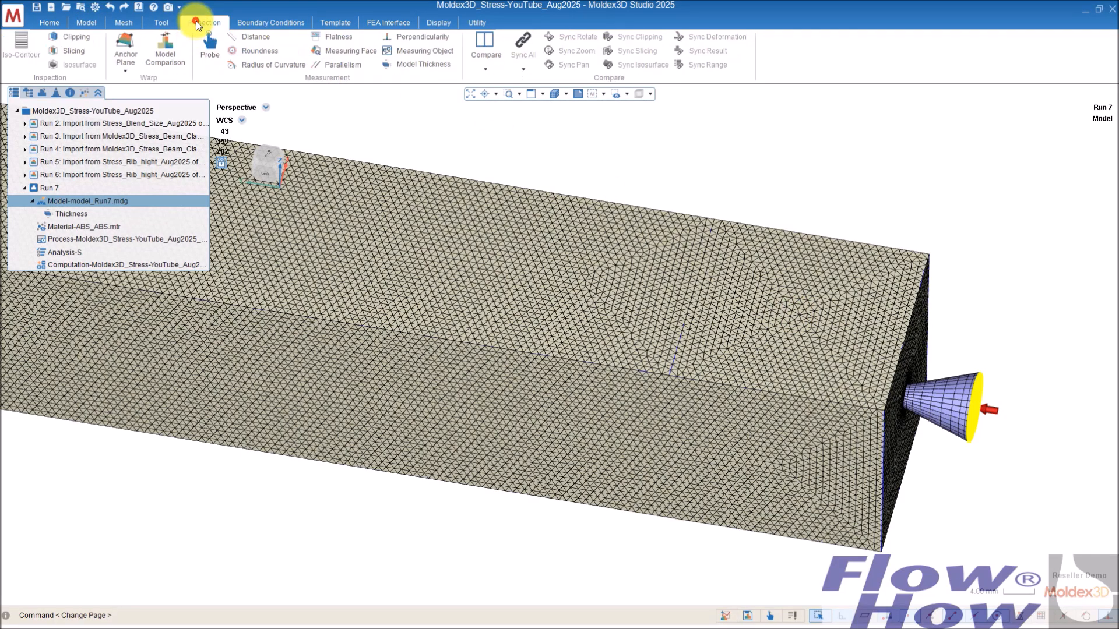
click(251, 37)
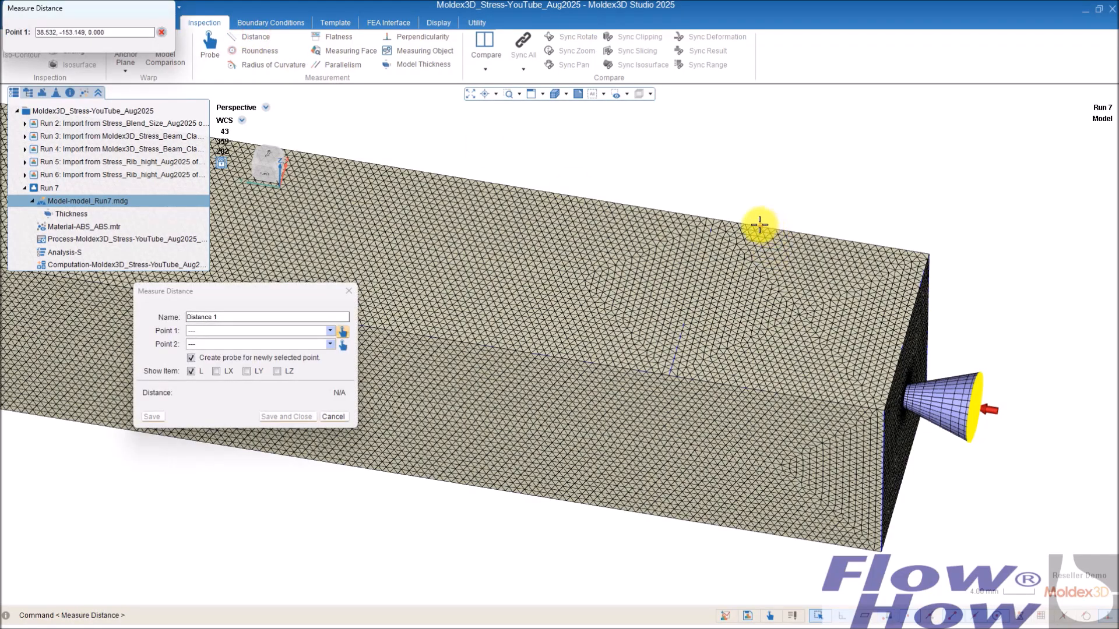
click(726, 220)
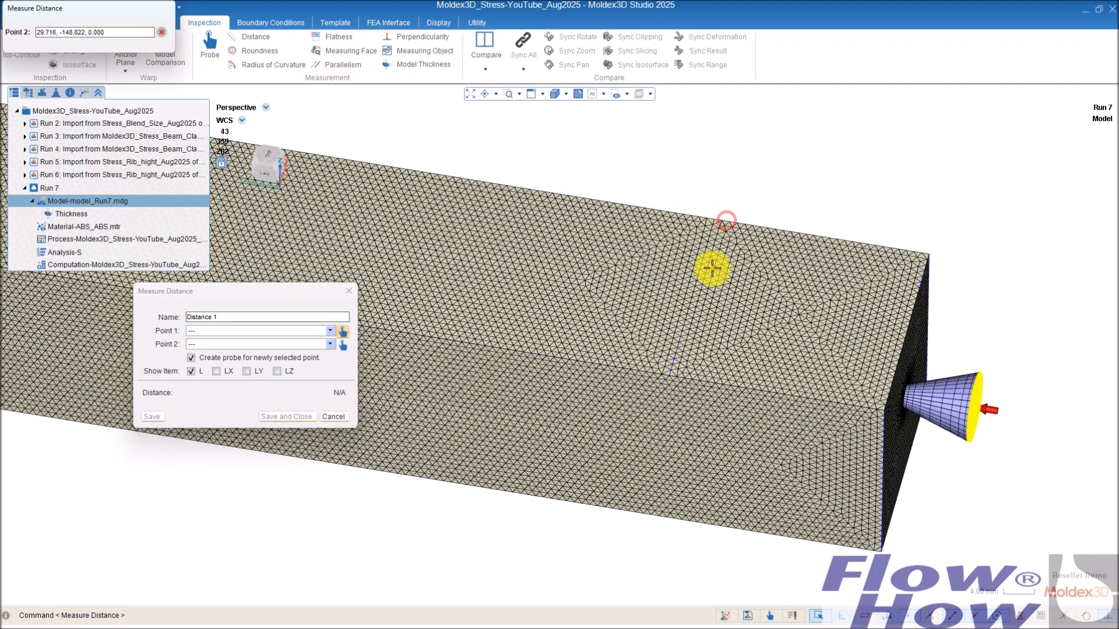
click(668, 377)
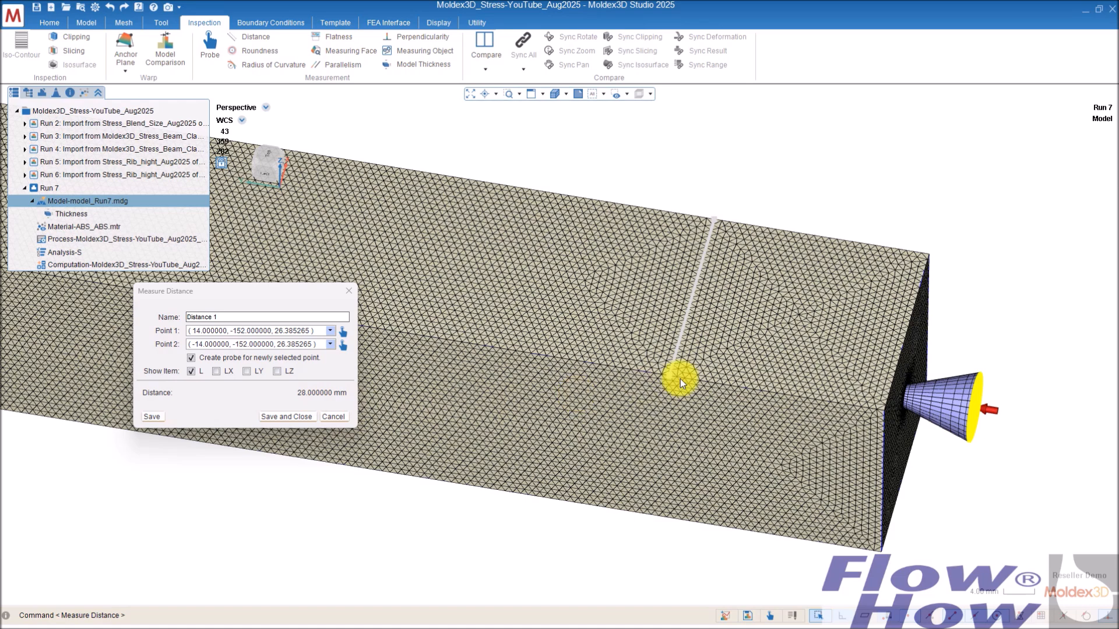
click(344, 344)
click(928, 254)
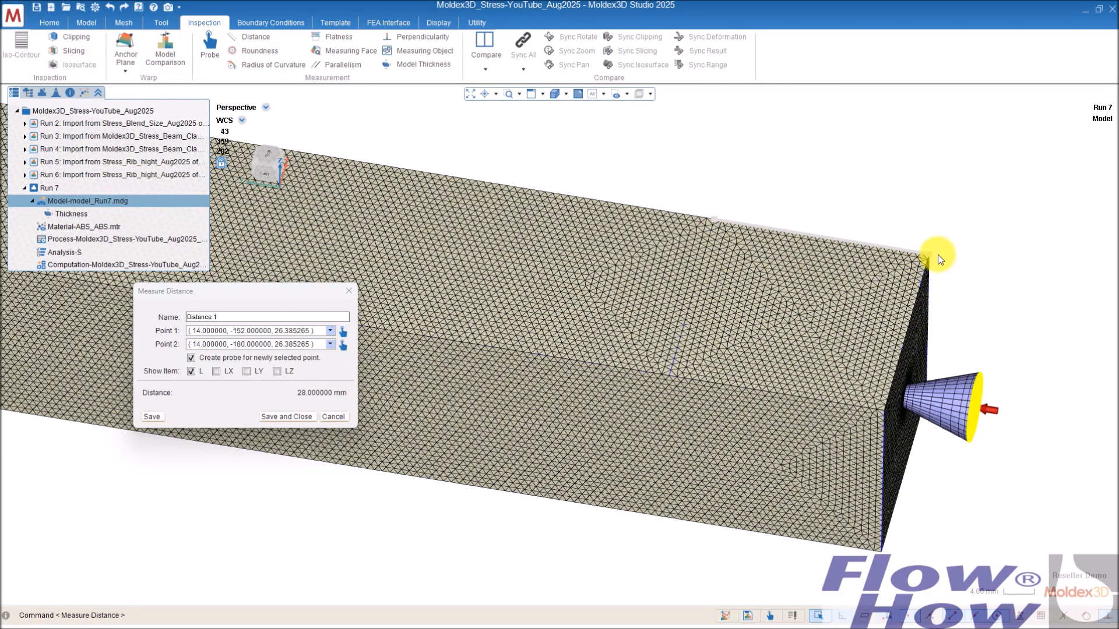
click(348, 291)
Step: Switch to the PowerPoint slide to review the force and pressure calculation, then return to Moldex3D
key(alt+Tab)
key(alt+Tab)
key(alt+Tab)
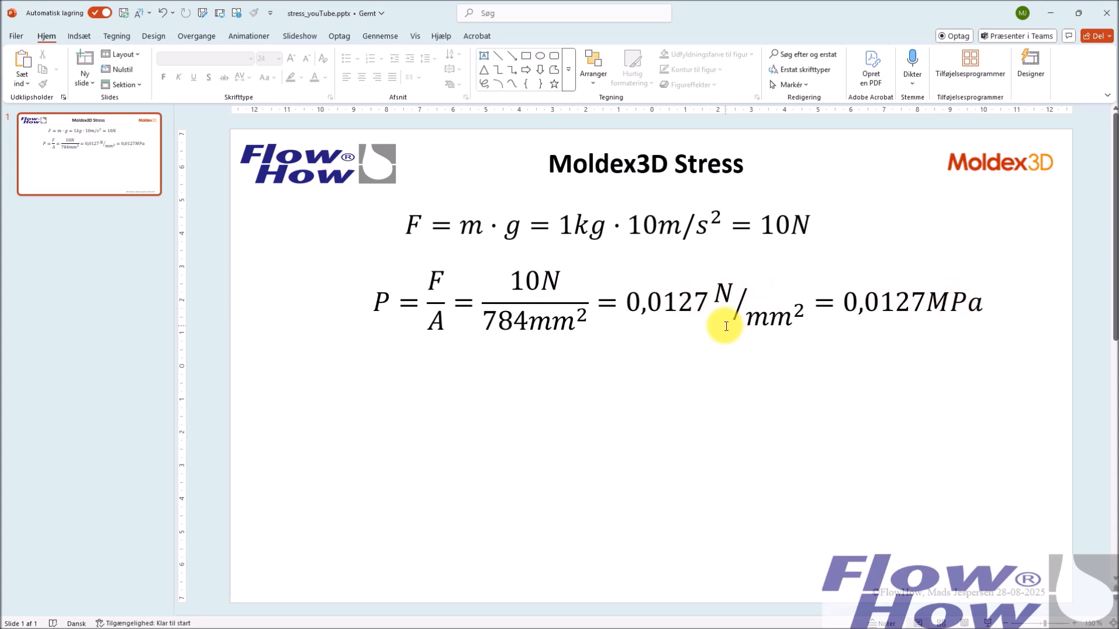
key(alt+Tab)
key(Tab)
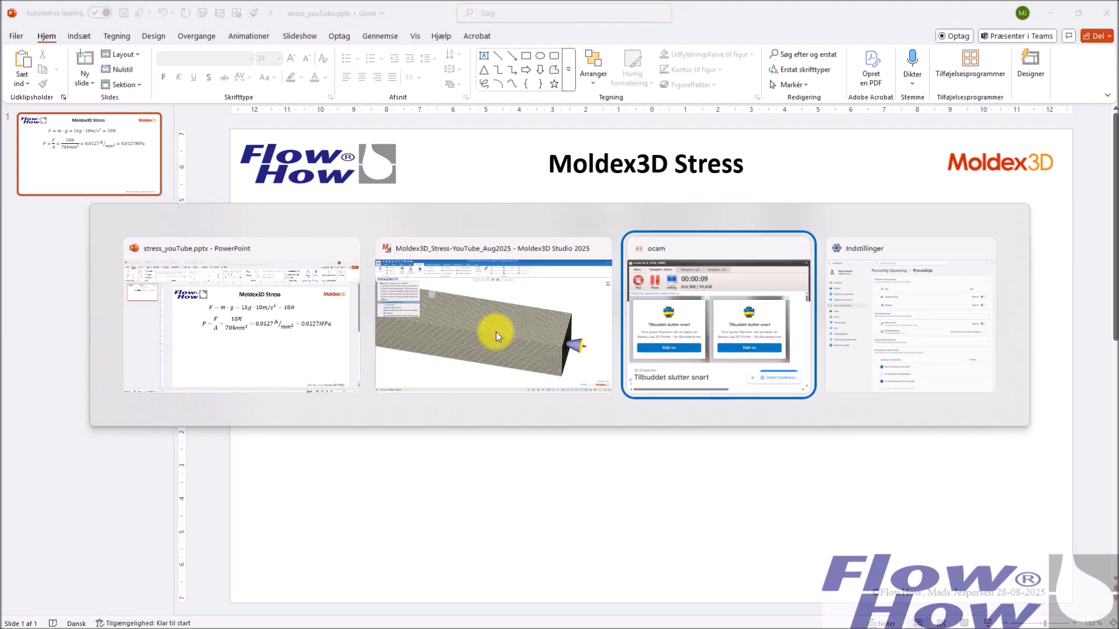
key(alt+Tab)
key(Tab)
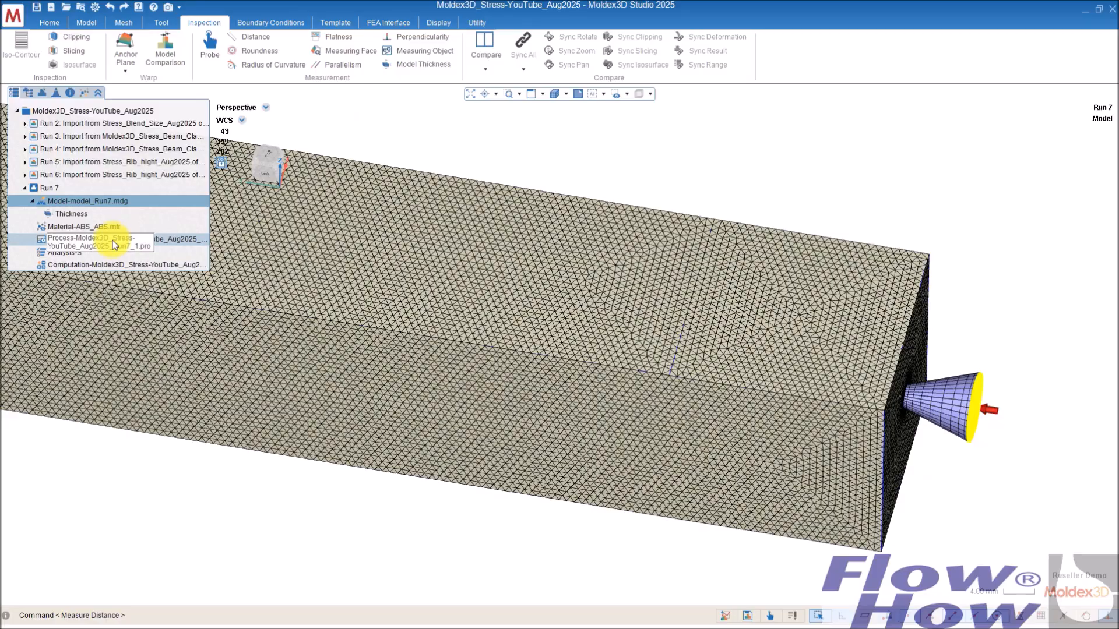
Step: Start a Pressure boundary condition for the Stress analysis and select the beam's top solid mesh face as target
right_drag(705, 250, 676, 223)
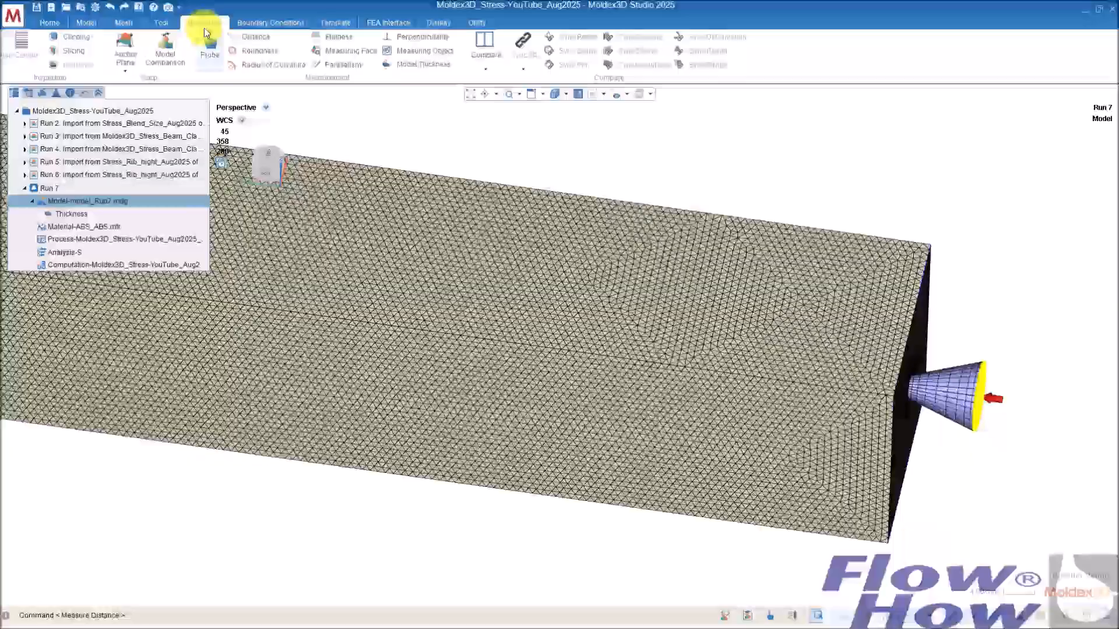
click(56, 24)
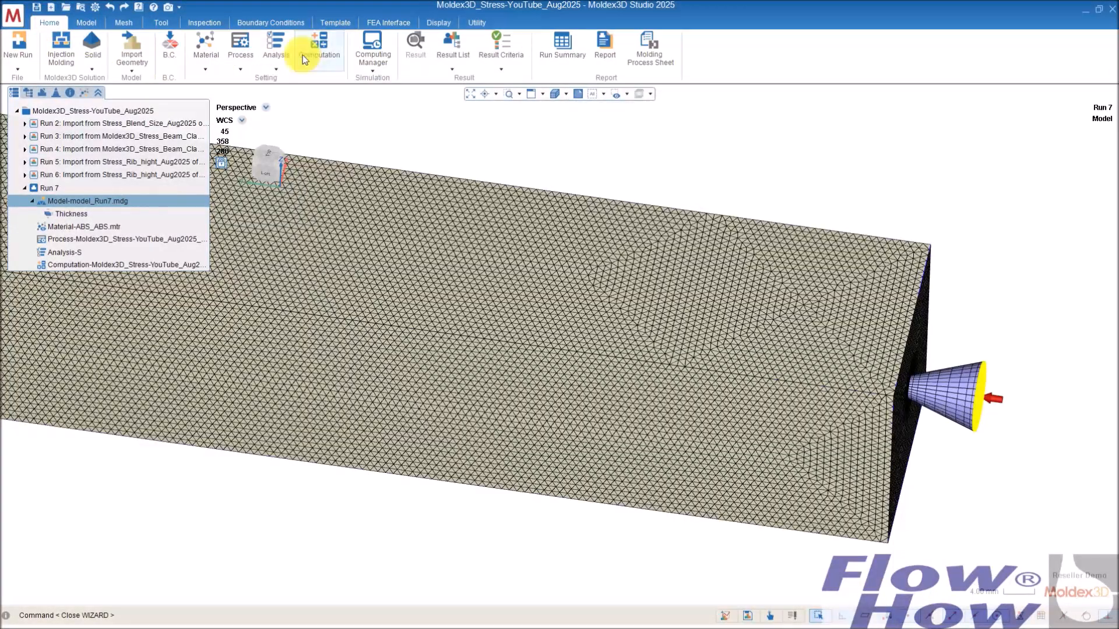
click(169, 45)
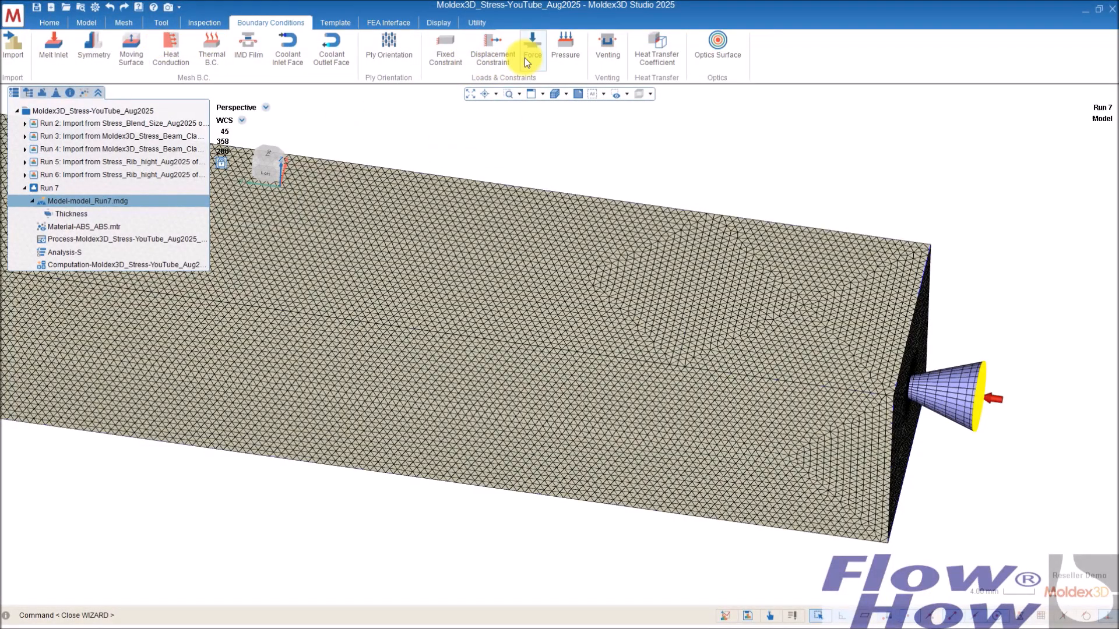
click(564, 42)
middle_drag(629, 332, 802, 263)
click(801, 265)
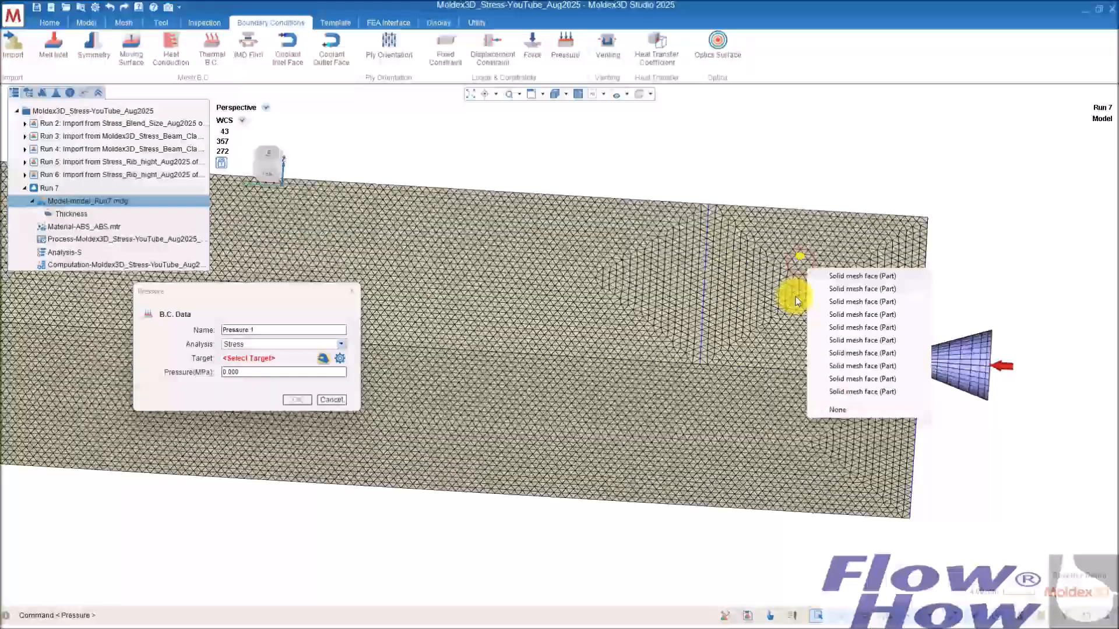
click(854, 276)
Step: Deselect the middle section of the beam's top face from the pressure target, keeping both end sections
mouse_move(679, 223)
middle_down()
mouse_move(761, 240)
mouse_move(779, 180)
mouse_move(757, 305)
mouse_move(783, 310)
middle_up()
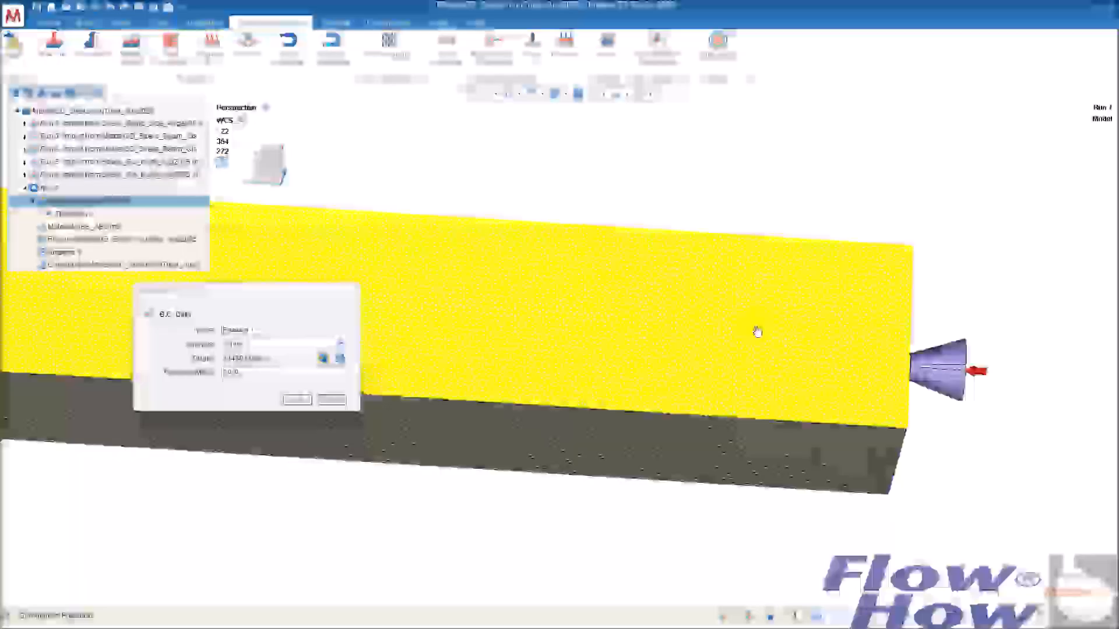
scroll(756, 327, up, 5)
middle_drag(726, 340, 728, 341)
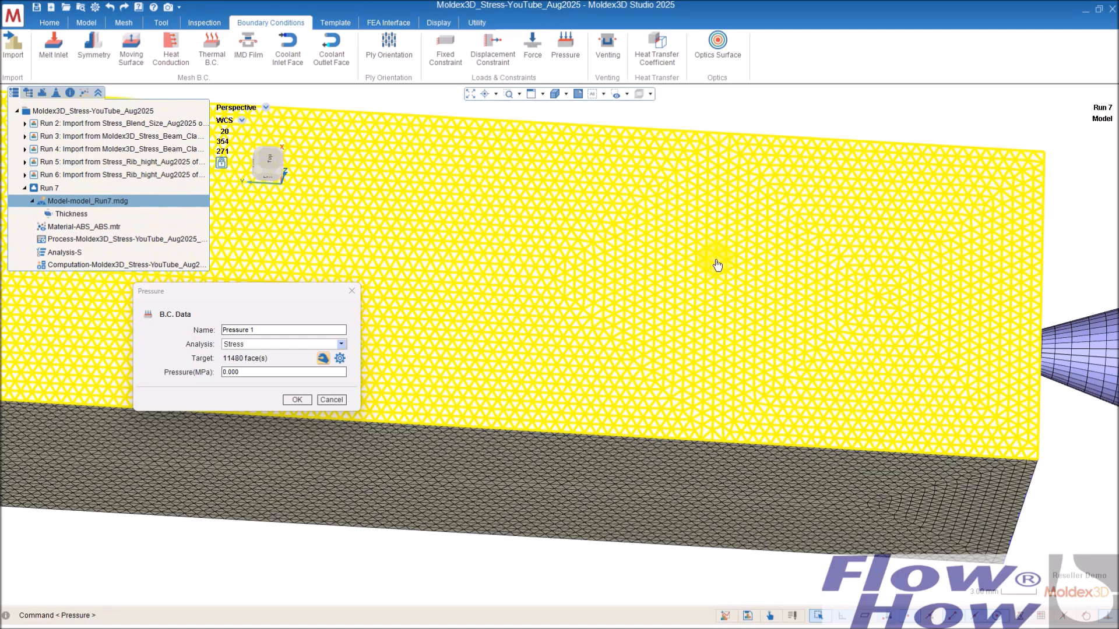
drag(715, 121, 653, 187)
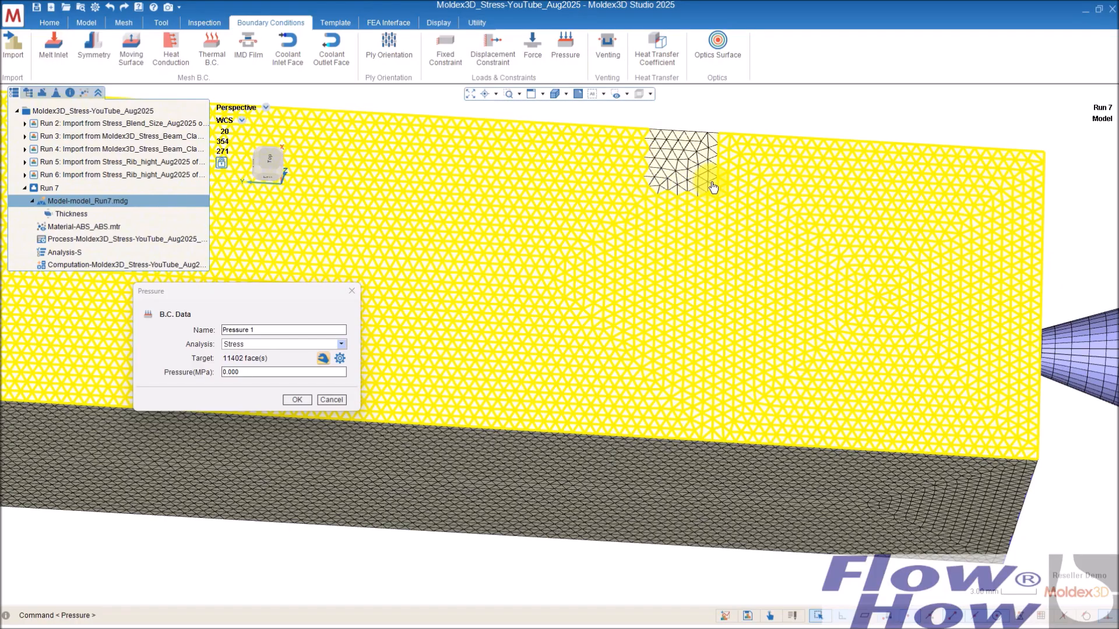
right_click(713, 186)
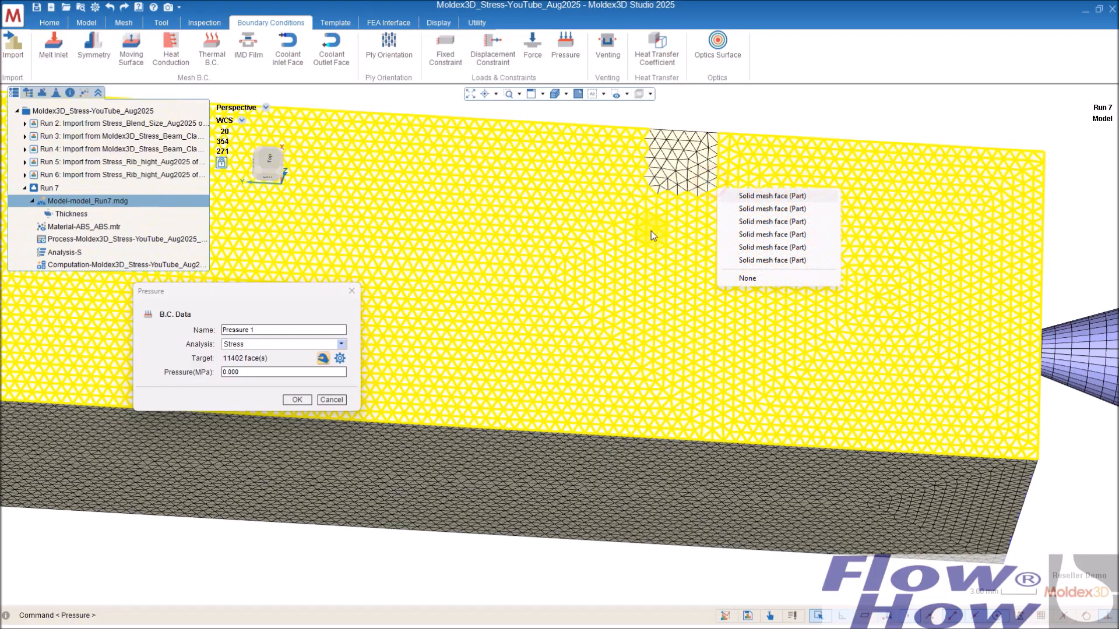
click(774, 196)
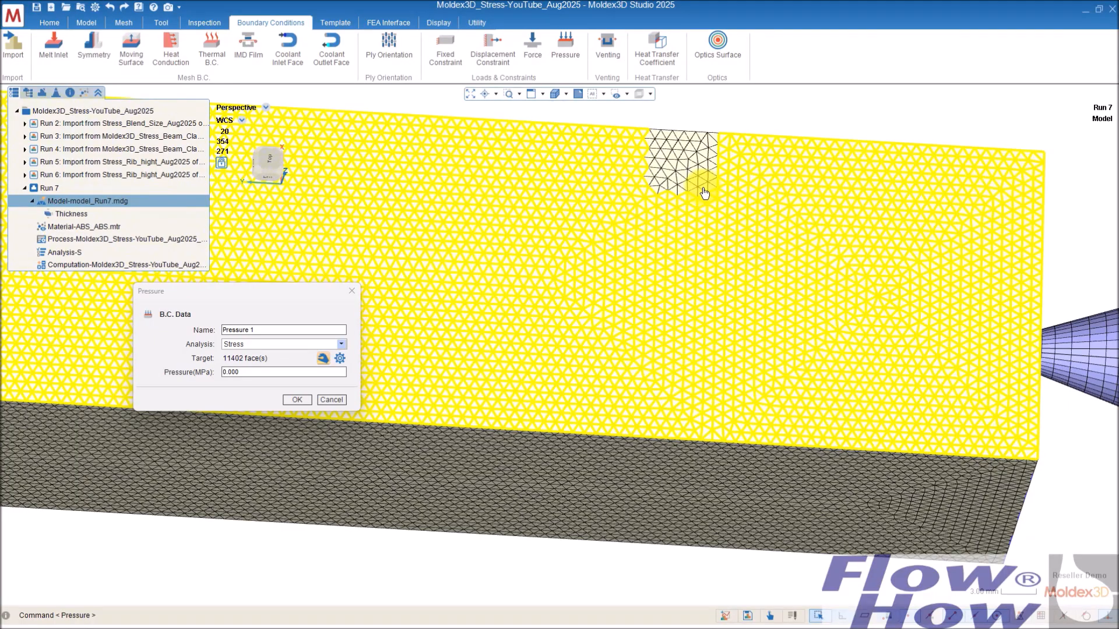
drag(712, 189, 575, 300)
drag(710, 286, 531, 467)
scroll(625, 402, down, 2)
scroll(627, 400, down, 4)
middle_drag(539, 393, 809, 421)
drag(929, 276, 708, 466)
drag(775, 247, 574, 452)
middle_drag(812, 432, 814, 291)
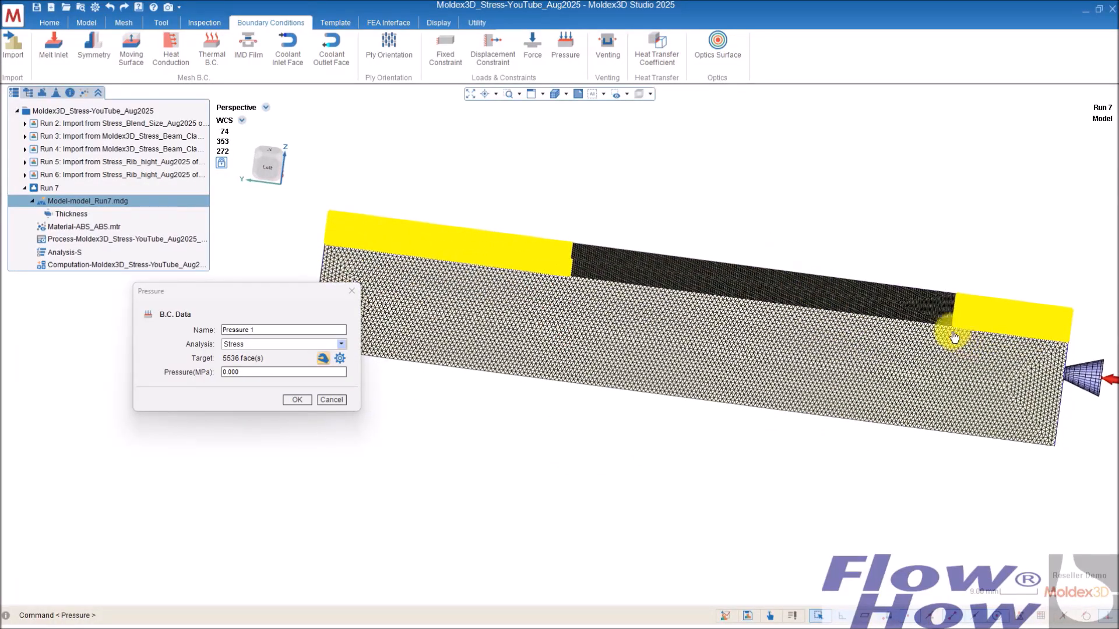
Step: Deselect the far end section so only the top face region at the gated end stays in the pressure target
middle_drag(628, 274, 749, 325)
drag(757, 169, 438, 358)
middle_drag(755, 369, 788, 350)
scroll(787, 350, up, 5)
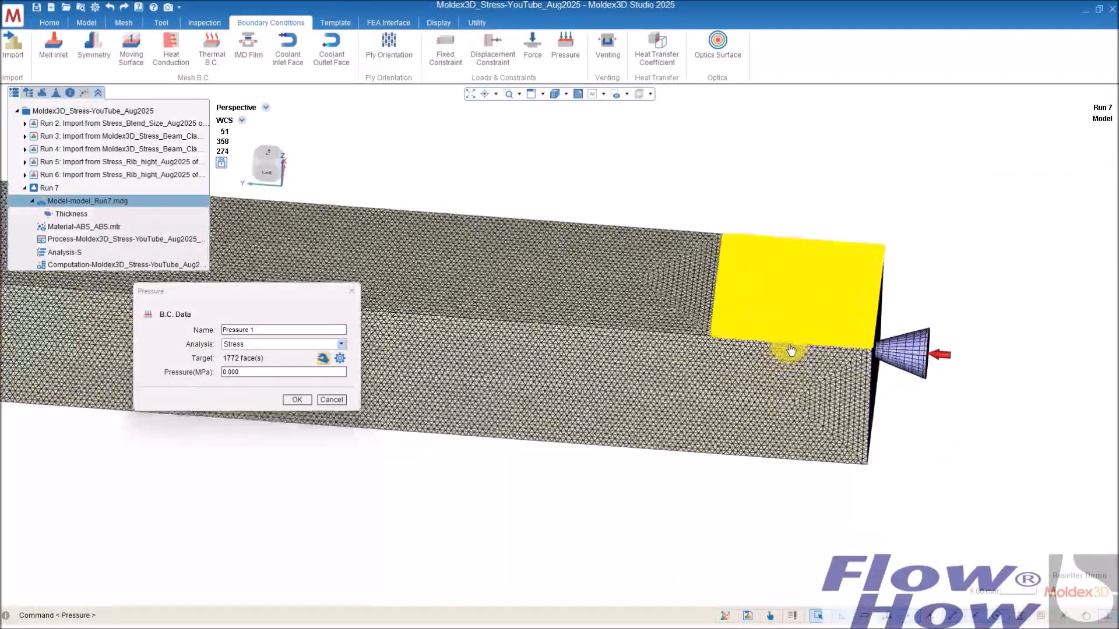
scroll(788, 350, up, 2)
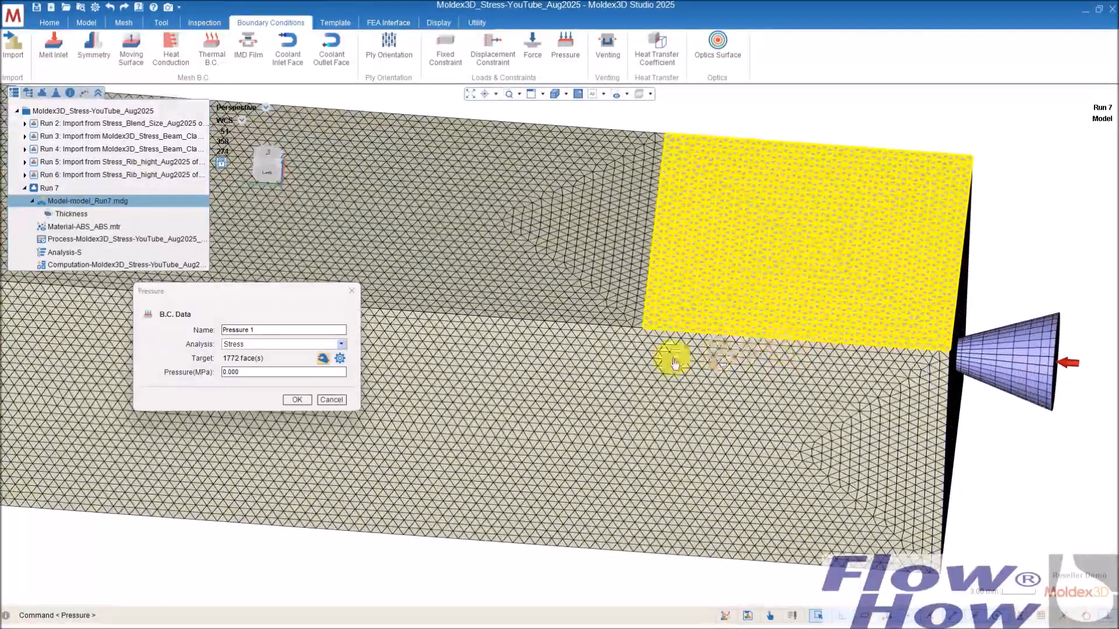
Step: Set the pressure to 0.01 MPa and apply the pressure boundary condition
click(231, 372)
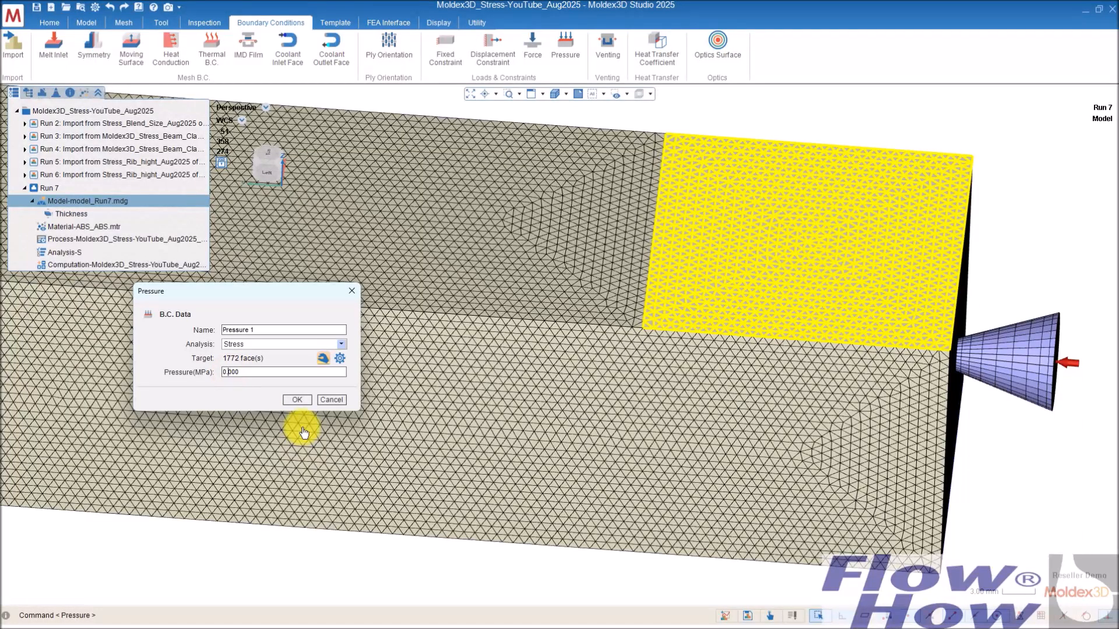
text(127000)
click(298, 401)
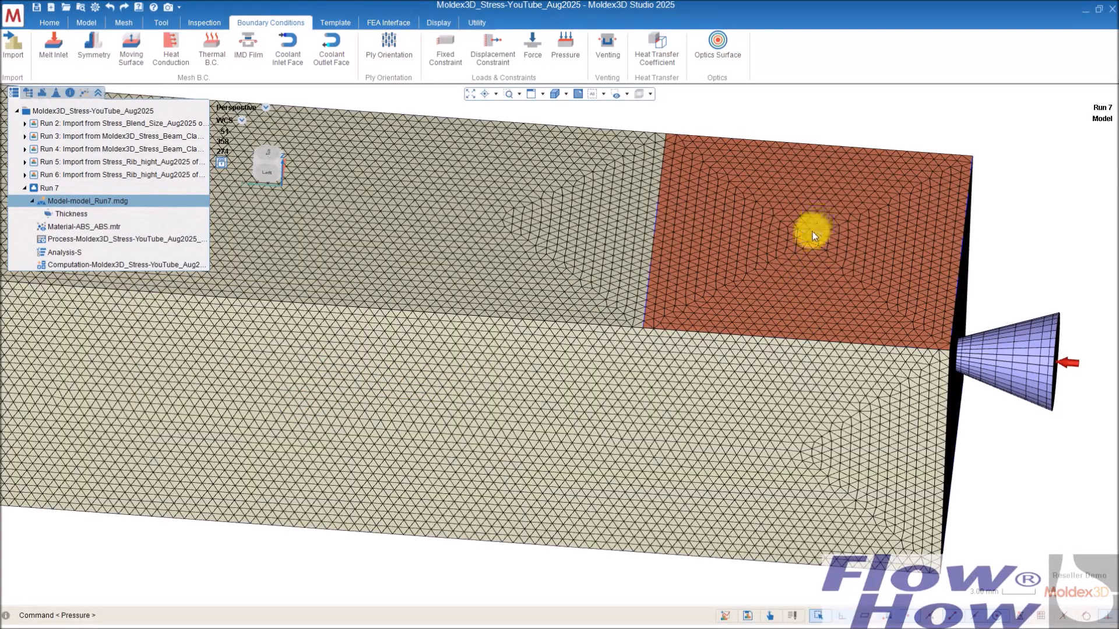
Step: Orbit and zoom to inspect the beam's opposite end face
mouse_move(826, 310)
middle_down()
mouse_move(858, 220)
mouse_move(844, 387)
mouse_move(841, 314)
mouse_move(810, 420)
mouse_move(799, 414)
mouse_move(799, 368)
middle_up()
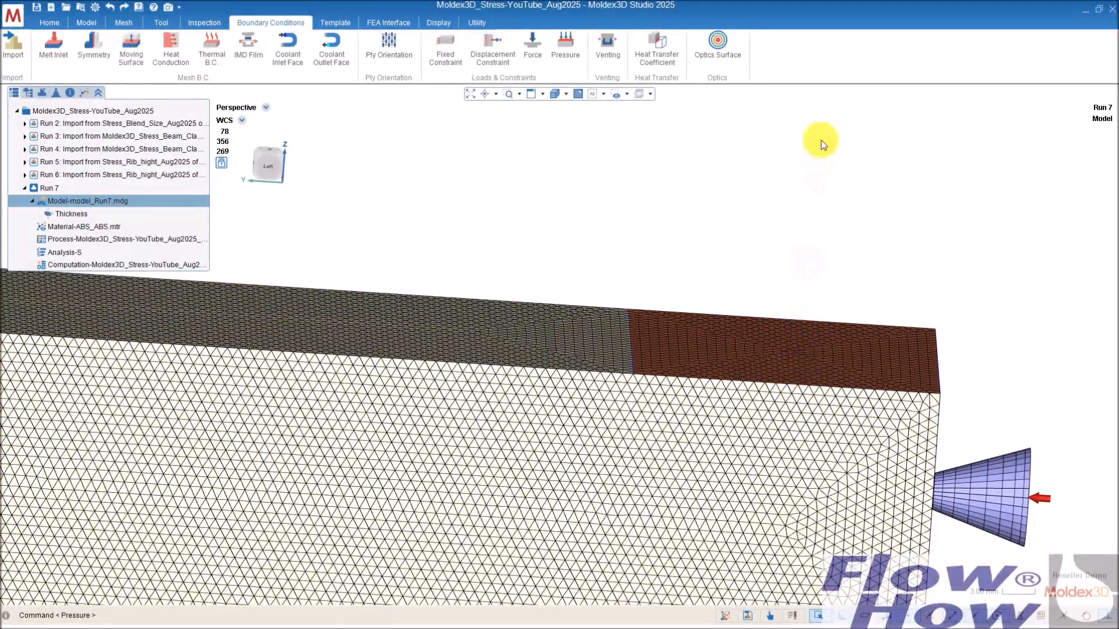
scroll(722, 273, down, 1)
middle_drag(631, 299, 362, 250)
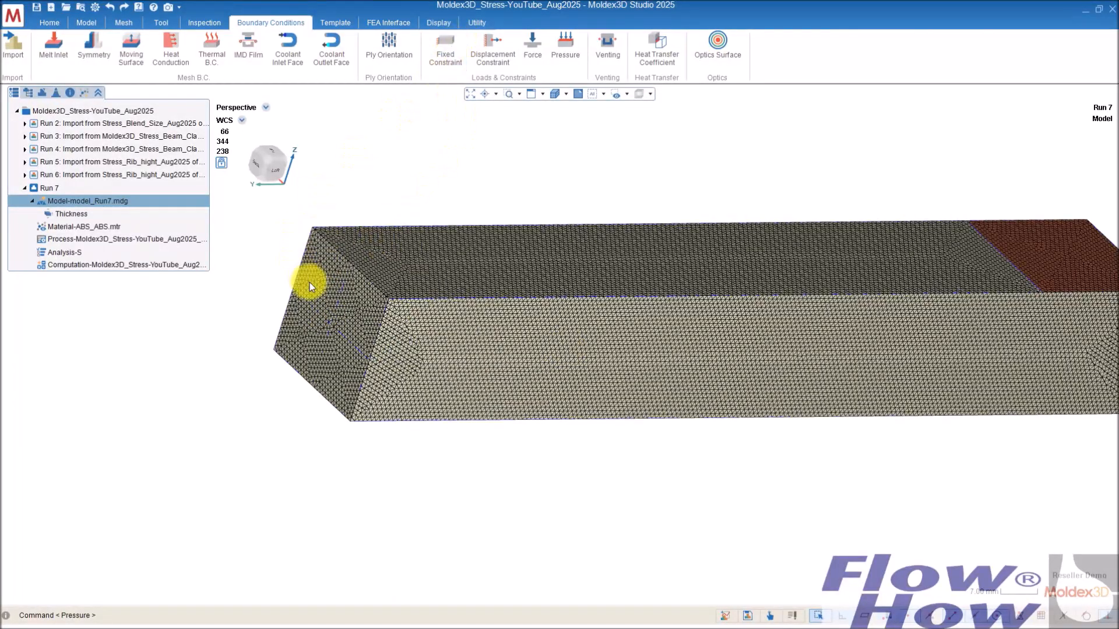
middle_drag(390, 303, 472, 154)
scroll(490, 279, up, 5)
middle_drag(495, 330, 495, 232)
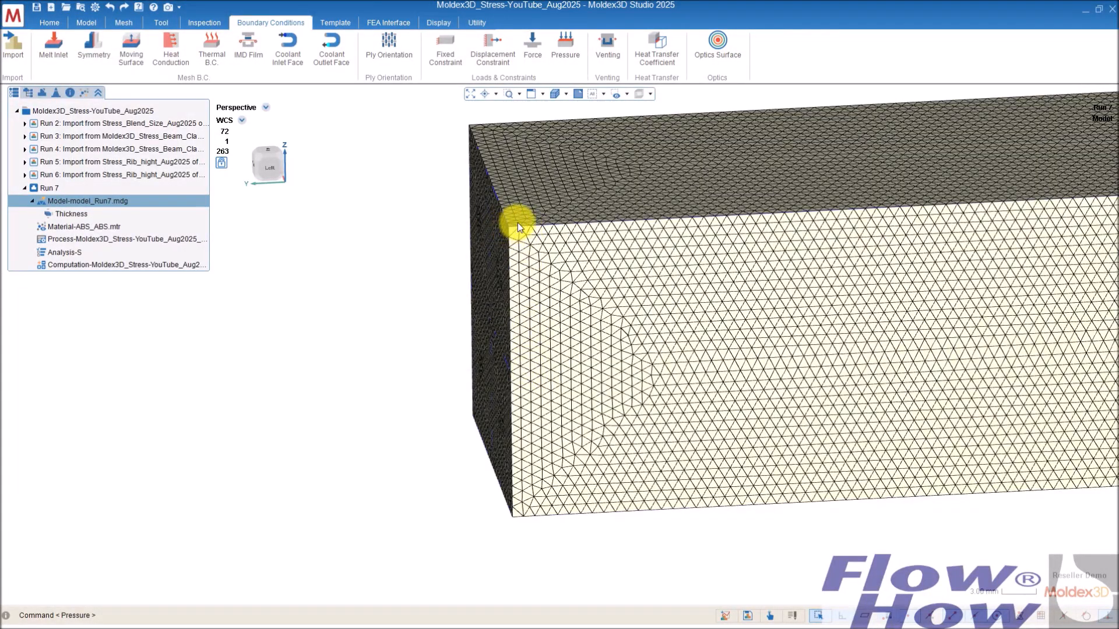
middle_drag(516, 236, 729, 239)
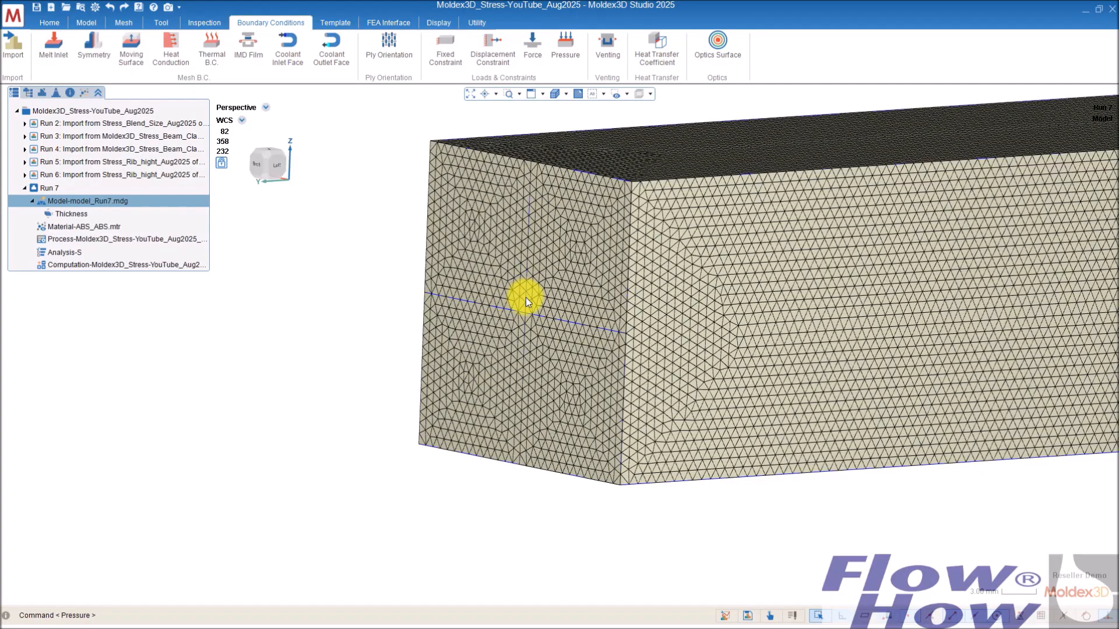
mouse_move(554, 322)
middle_down()
mouse_move(449, 307)
mouse_move(399, 320)
mouse_move(425, 332)
mouse_move(413, 330)
mouse_move(517, 314)
mouse_move(532, 332)
mouse_move(491, 354)
middle_up()
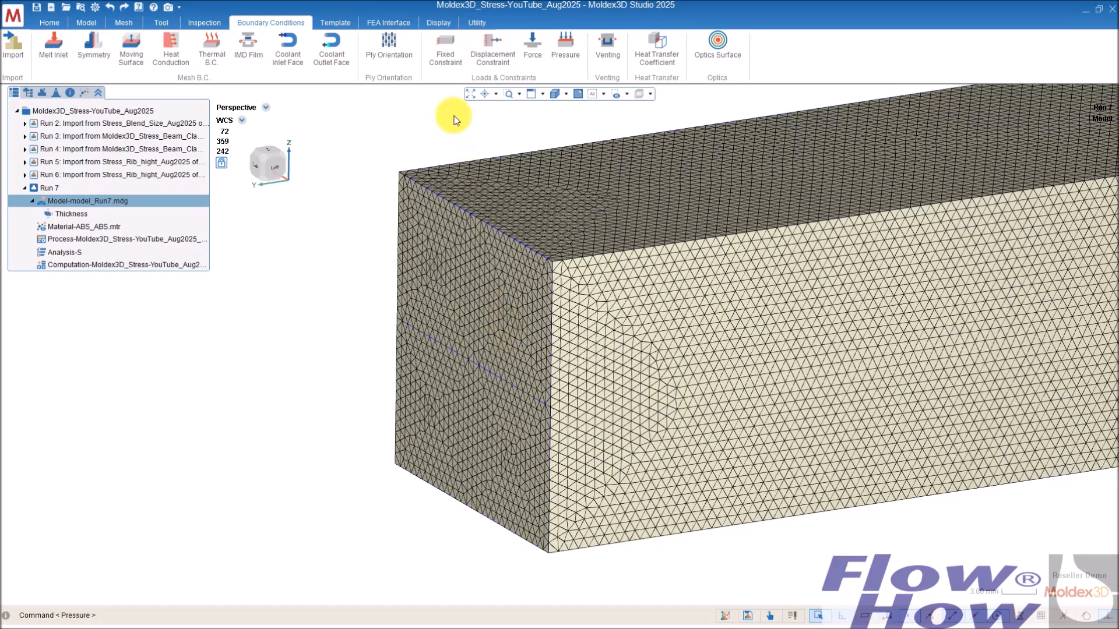
Step: Add a Fixed Constraint on the beam's opposite end face, fixed in Y only
click(446, 46)
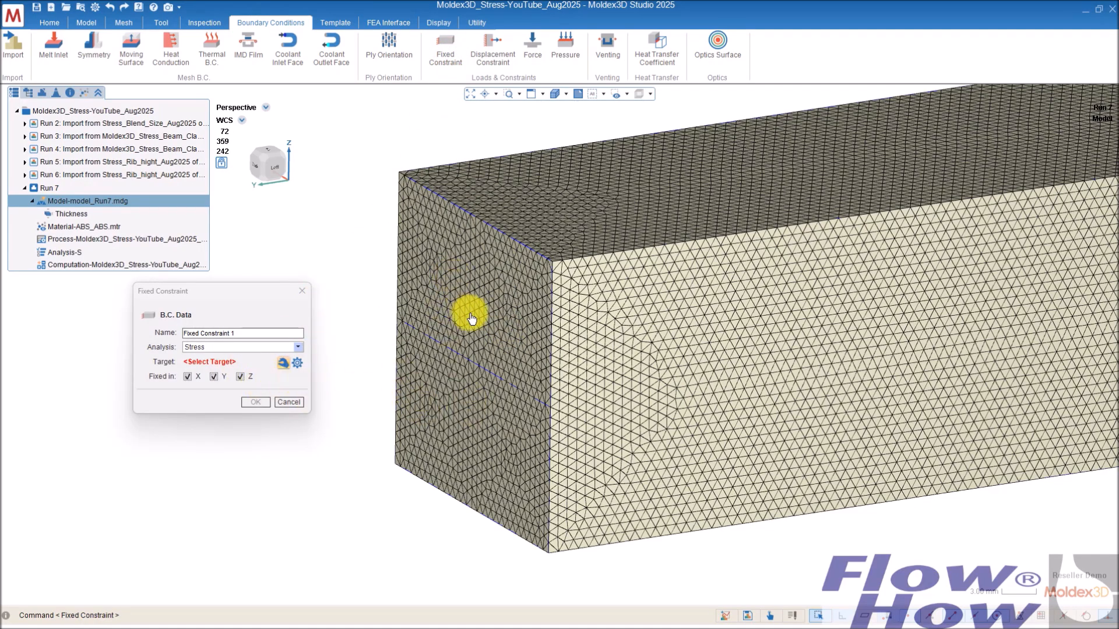
mouse_move(492, 332)
middle_down()
mouse_move(507, 320)
mouse_move(361, 259)
middle_up()
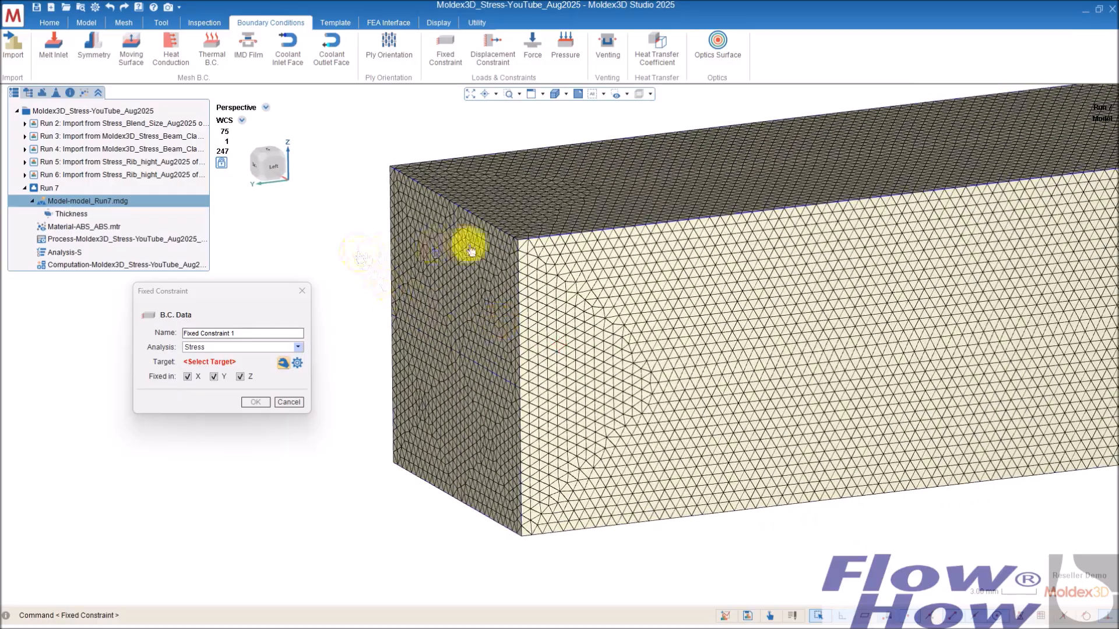
mouse_move(499, 275)
middle_down()
mouse_move(387, 245)
mouse_move(560, 344)
mouse_move(579, 367)
mouse_move(699, 379)
middle_up()
mouse_move(245, 191)
middle_drag(335, 344, 411, 335)
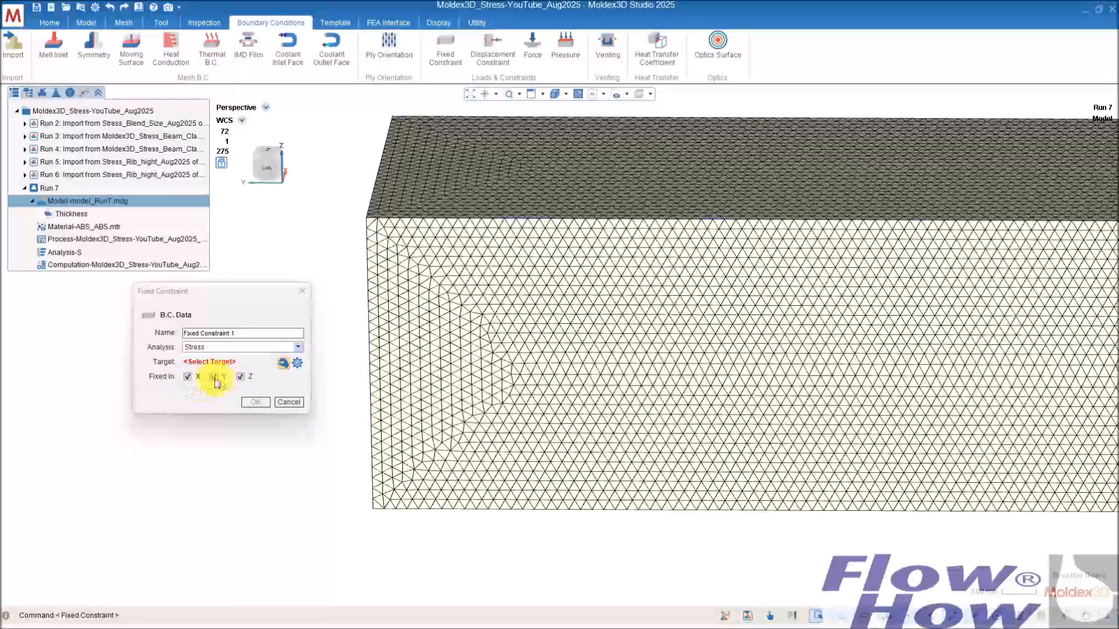
click(239, 377)
click(189, 377)
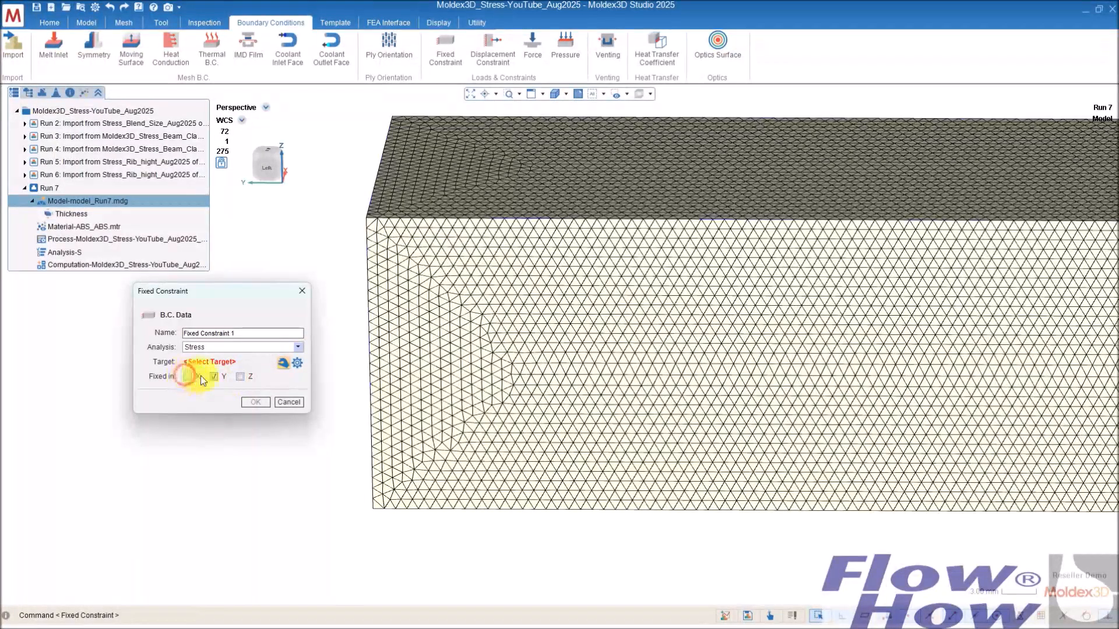
right_drag(386, 344, 414, 293)
drag(363, 483, 387, 150)
mouse_move(387, 149)
right_down()
mouse_move(459, 266)
mouse_move(524, 280)
right_up()
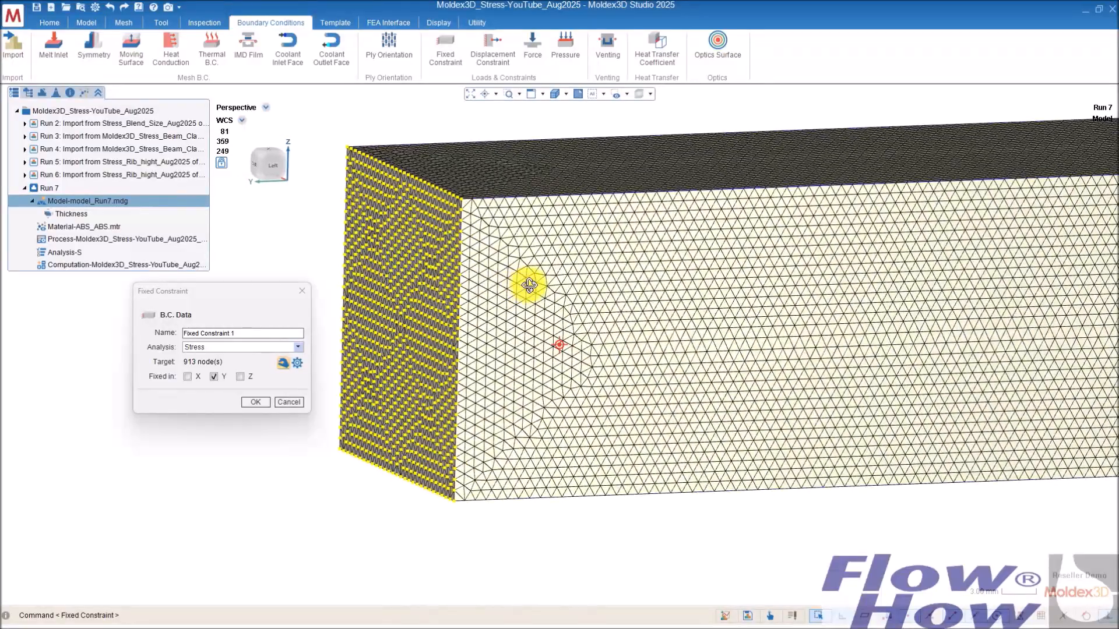
click(255, 403)
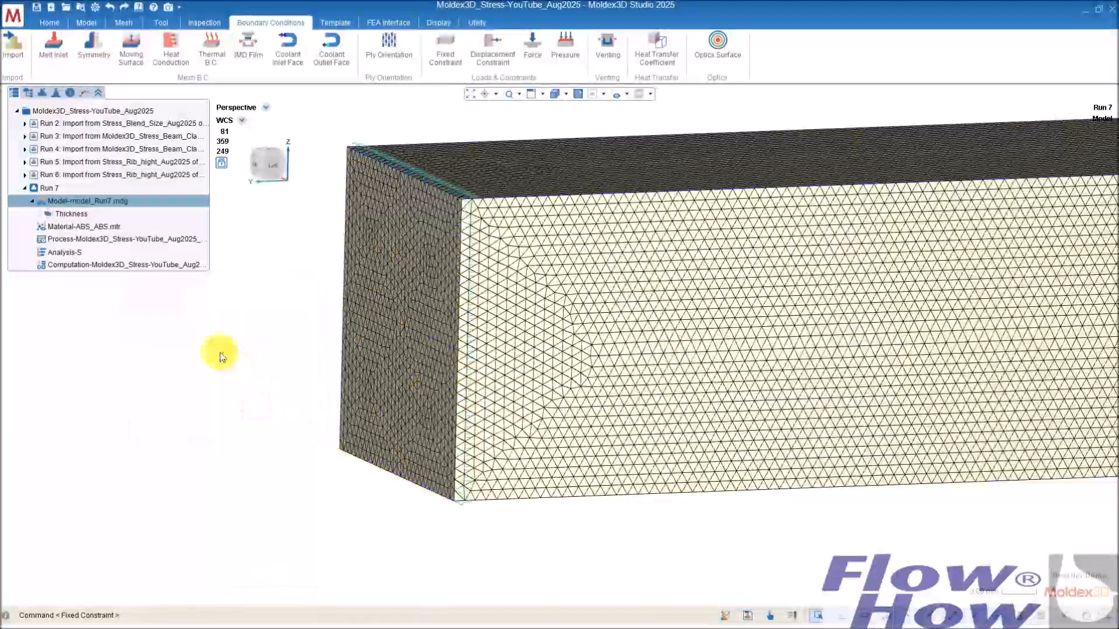
Step: Switch the tree to the model view and inspect the constrained end face from several angles
click(28, 92)
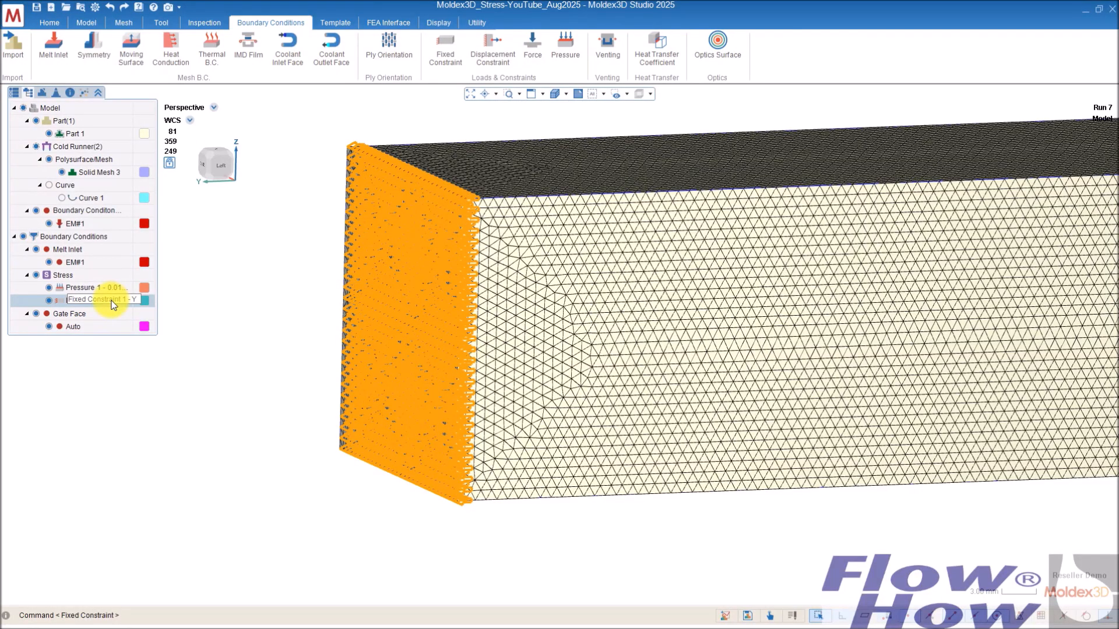
right_drag(307, 530, 351, 246)
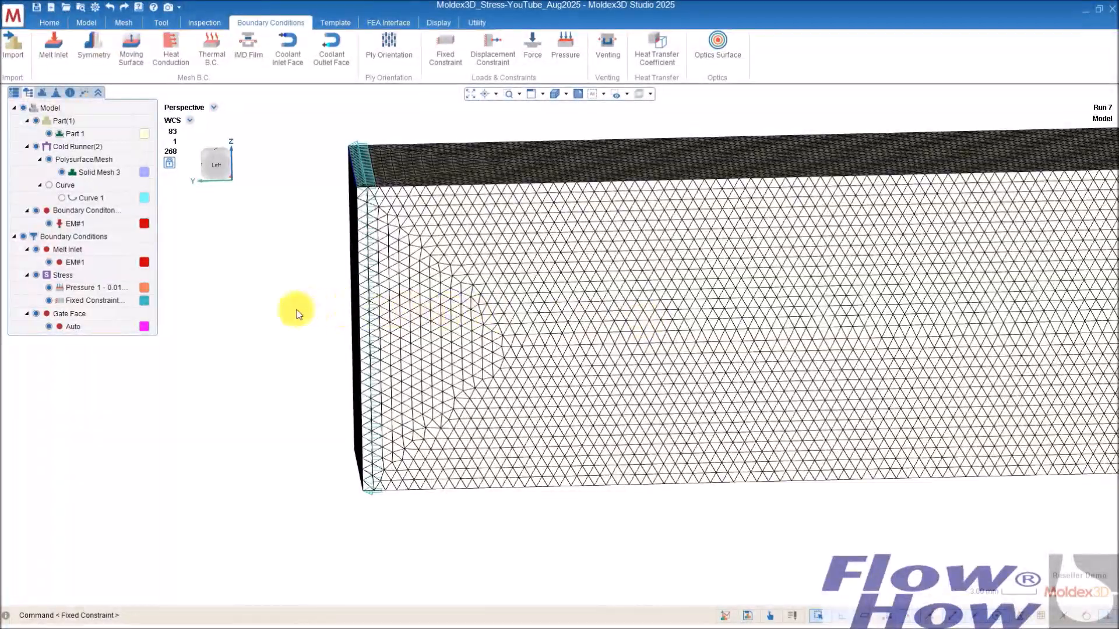
right_drag(301, 308, 400, 288)
mouse_move(450, 346)
right_down()
mouse_move(448, 327)
mouse_move(394, 357)
mouse_move(497, 352)
mouse_move(453, 369)
mouse_move(437, 363)
right_up()
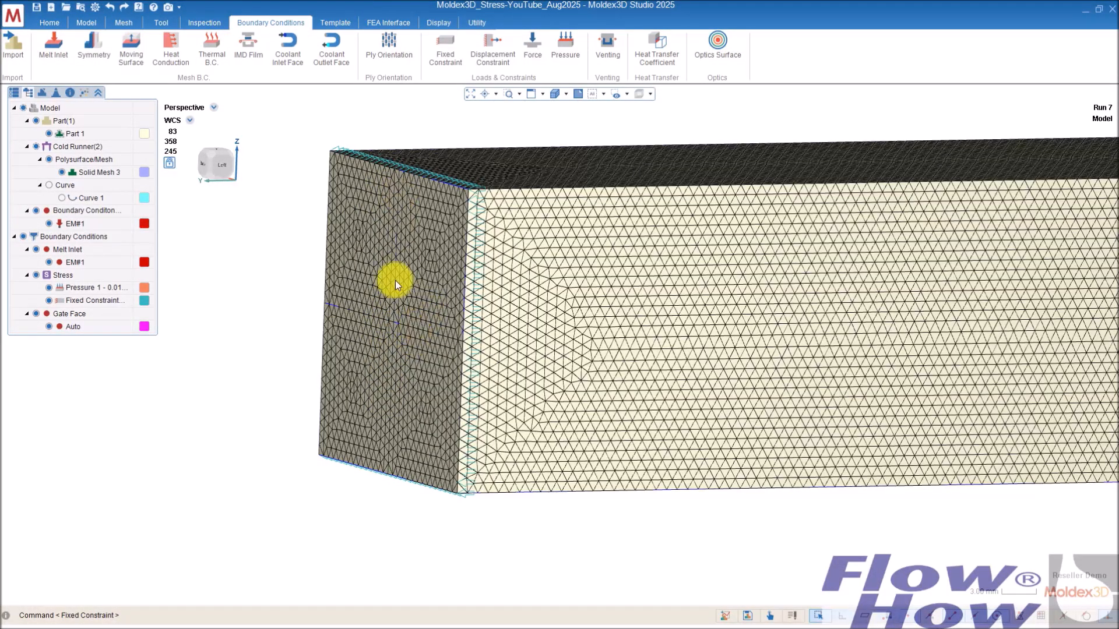
mouse_move(418, 385)
right_down()
mouse_move(431, 367)
mouse_move(425, 356)
right_up()
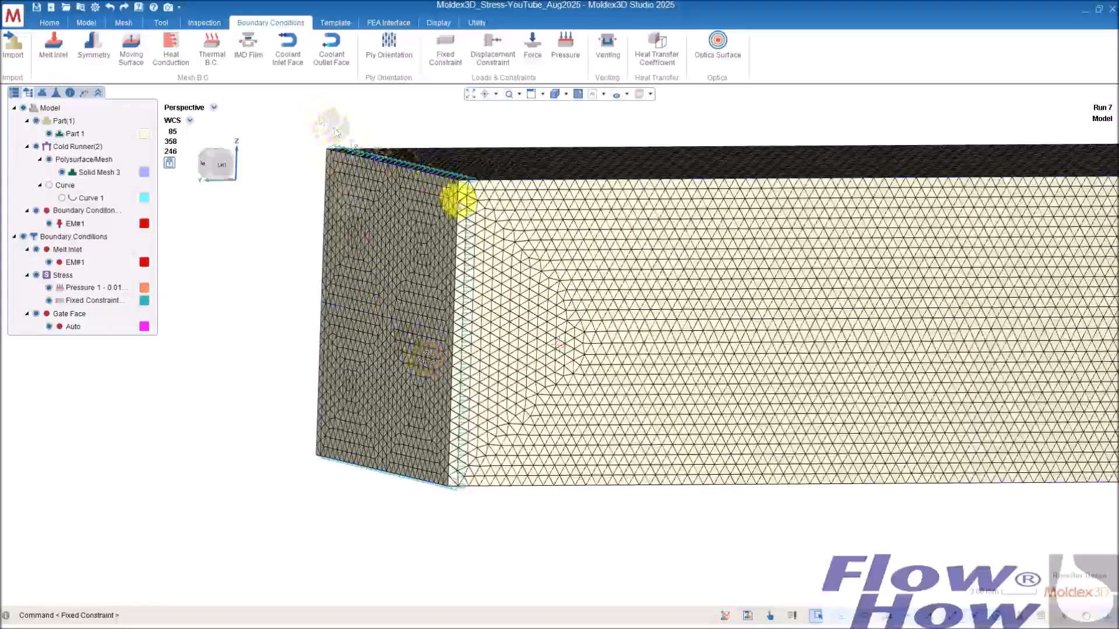
right_drag(464, 239, 417, 219)
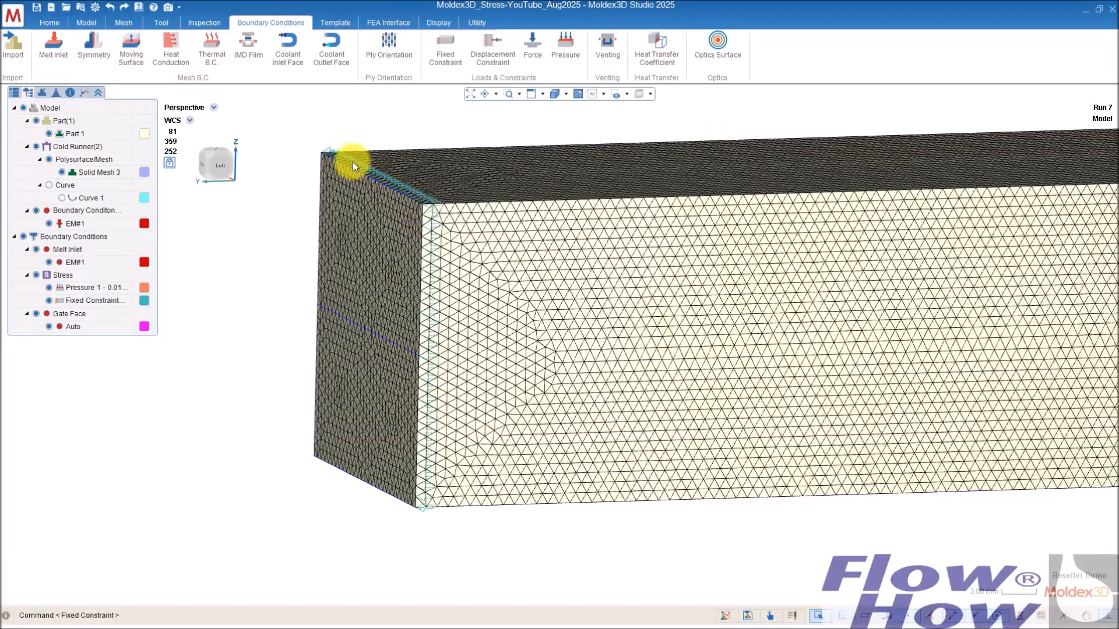
mouse_move(414, 214)
right_down()
mouse_move(579, 212)
mouse_move(462, 225)
mouse_move(430, 184)
mouse_move(379, 342)
mouse_move(305, 327)
mouse_move(321, 317)
right_up()
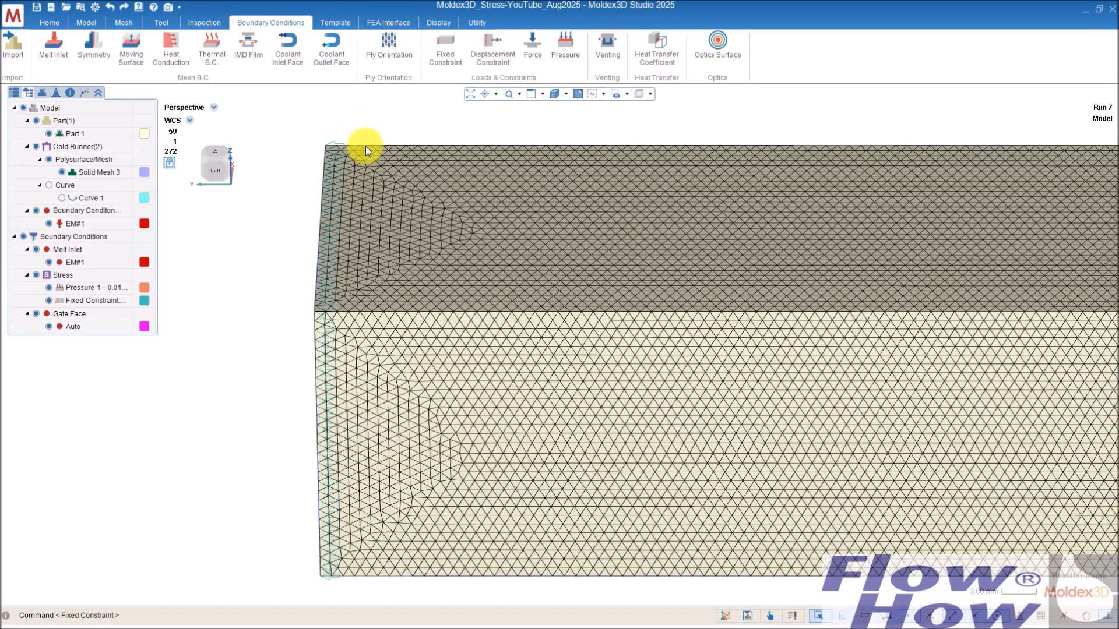
mouse_move(358, 321)
right_down()
mouse_move(350, 308)
mouse_move(409, 298)
right_up()
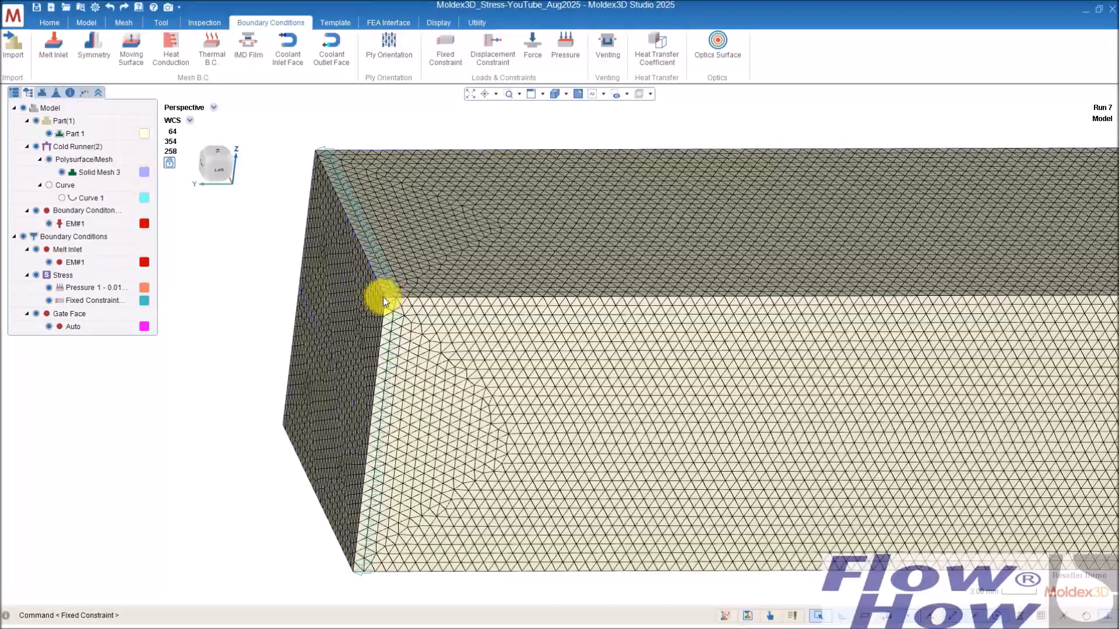
right_drag(391, 298, 475, 261)
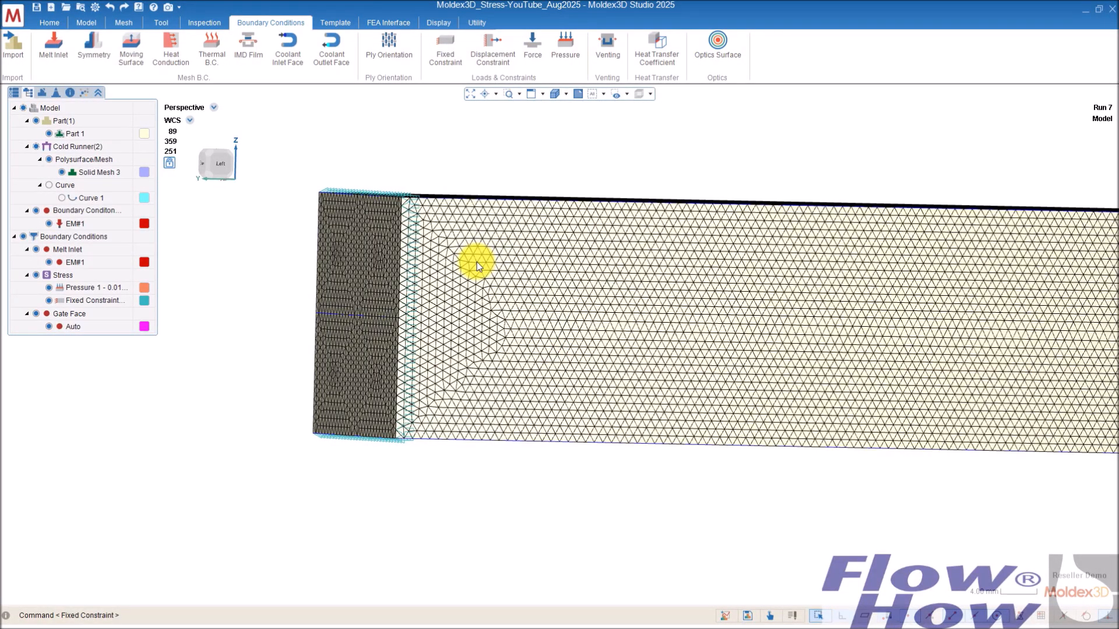
mouse_move(477, 266)
right_down()
mouse_move(501, 253)
mouse_move(365, 259)
mouse_move(447, 254)
right_up()
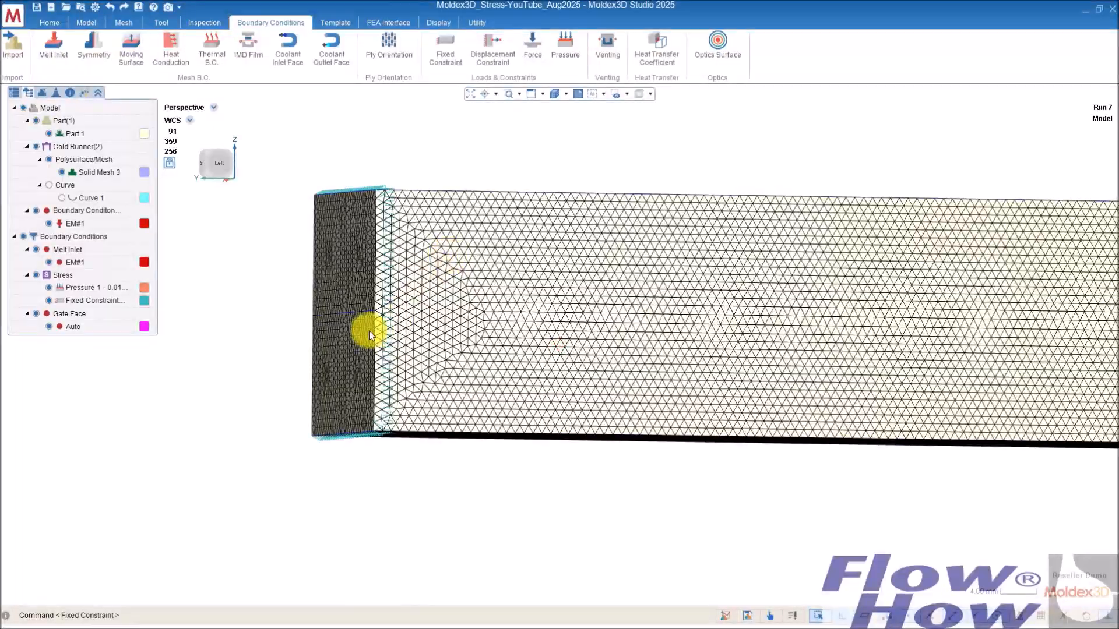
Step: Add a second Fixed Constraint on a horizontal line of nodes across the end face at mid-height, fixed in X and Z
click(445, 51)
right_drag(408, 328, 461, 321)
mouse_move(379, 335)
right_down()
mouse_move(399, 320)
mouse_move(375, 323)
right_up()
drag(379, 308, 450, 293)
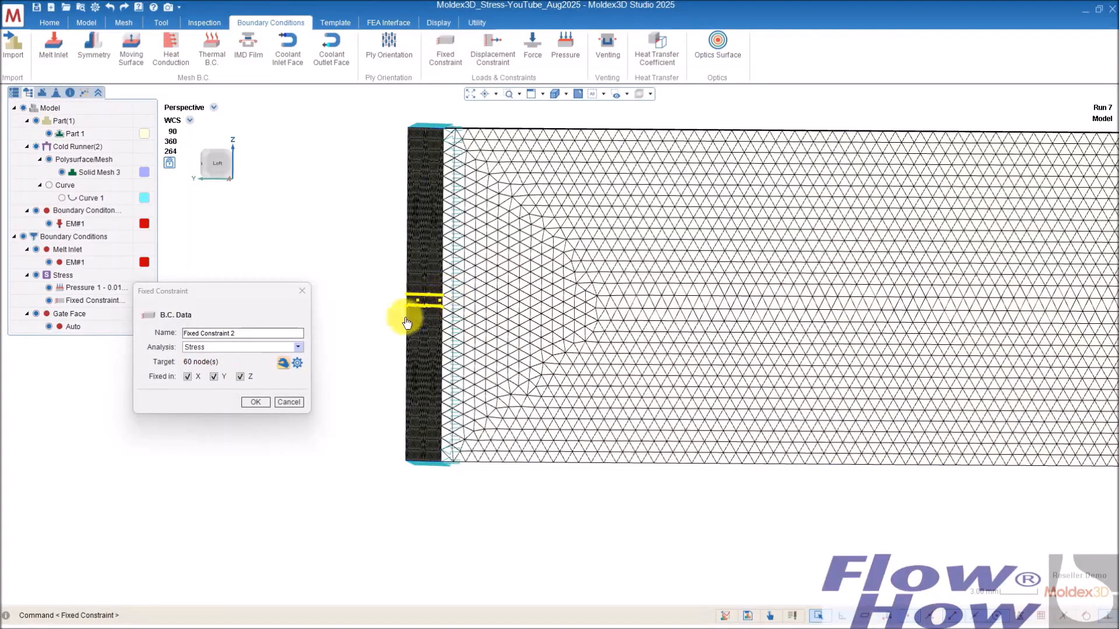
drag(385, 323, 453, 300)
right_drag(453, 301, 415, 308)
drag(472, 279, 437, 316)
right_drag(437, 316, 564, 392)
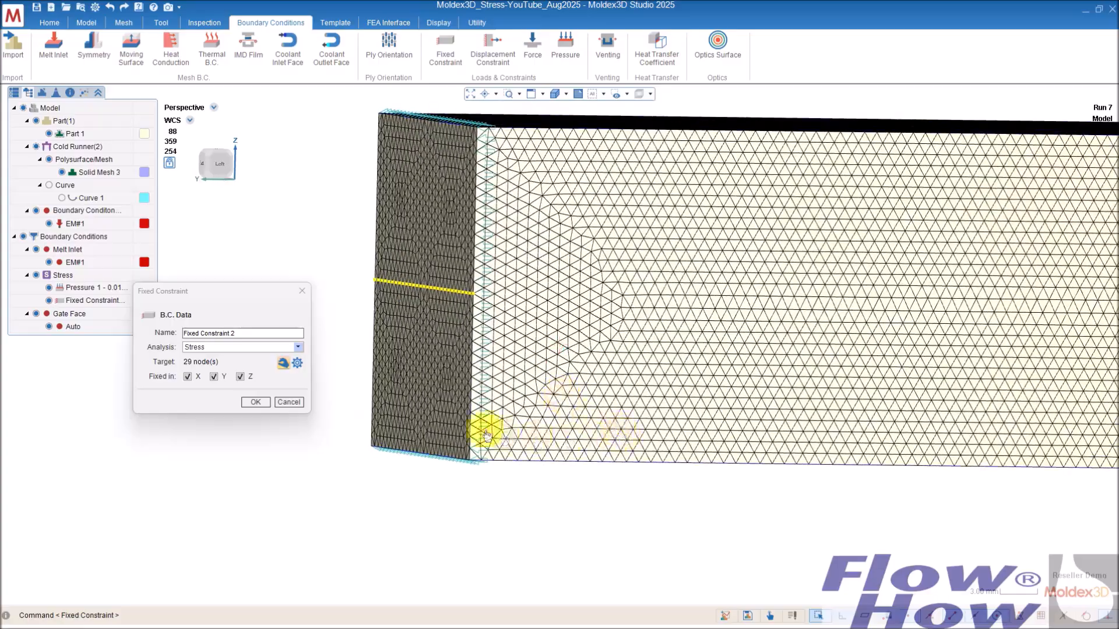
mouse_move(235, 150)
click(214, 376)
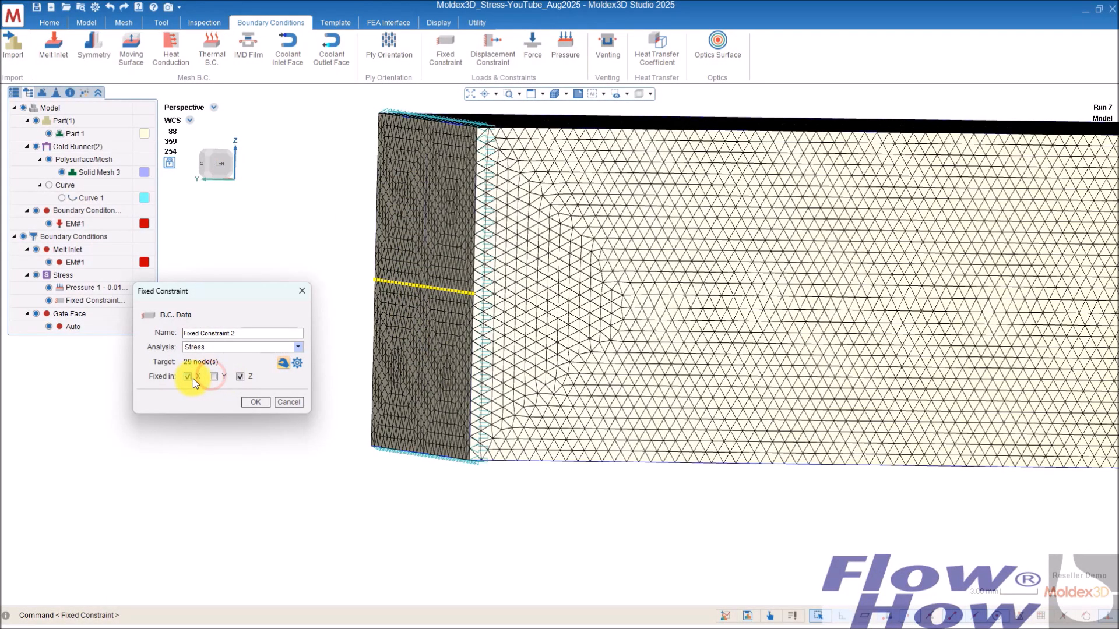
click(257, 402)
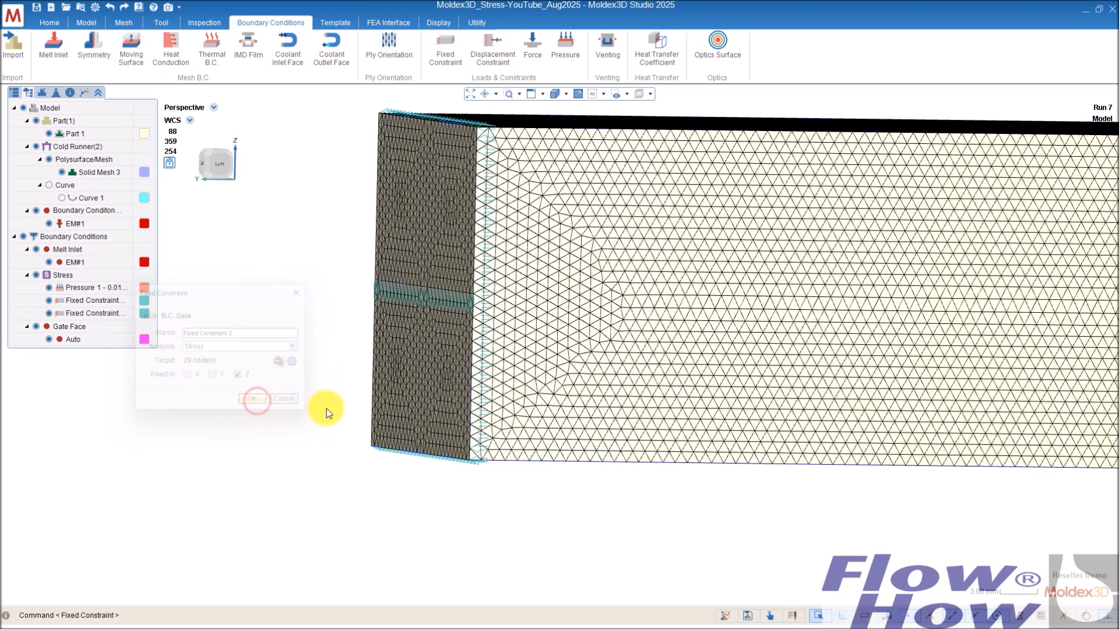
right_drag(457, 309, 610, 337)
mouse_move(540, 352)
right_down()
mouse_move(594, 334)
mouse_move(557, 352)
right_up()
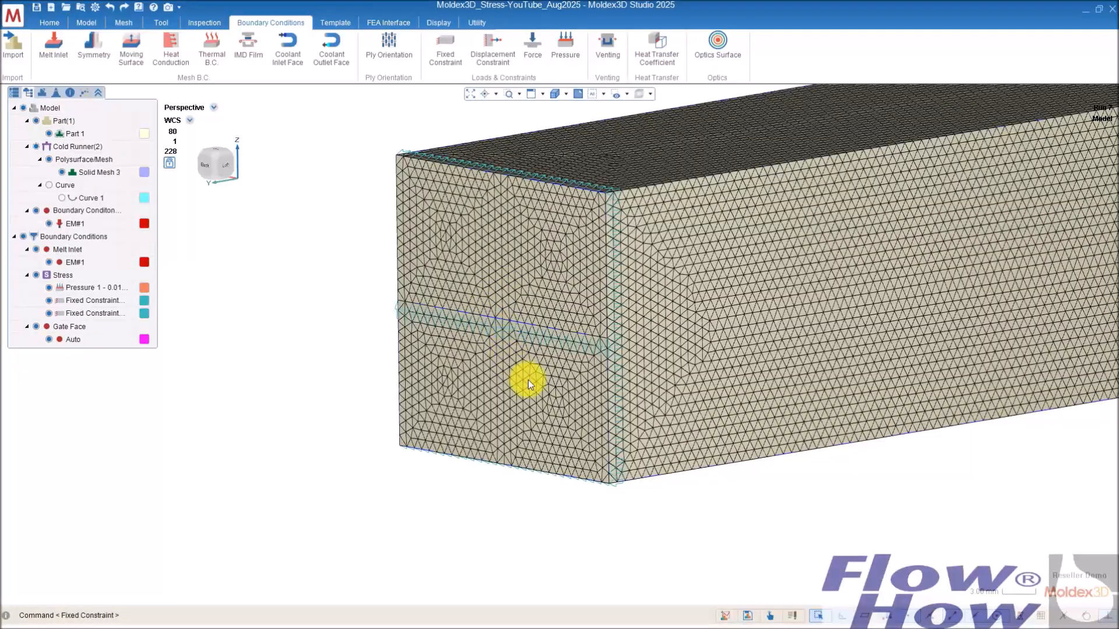
Step: Add a third Fixed Constraint on a vertical line of nodes across the end face at mid-width, fixed in X and Z
right_drag(584, 387, 464, 367)
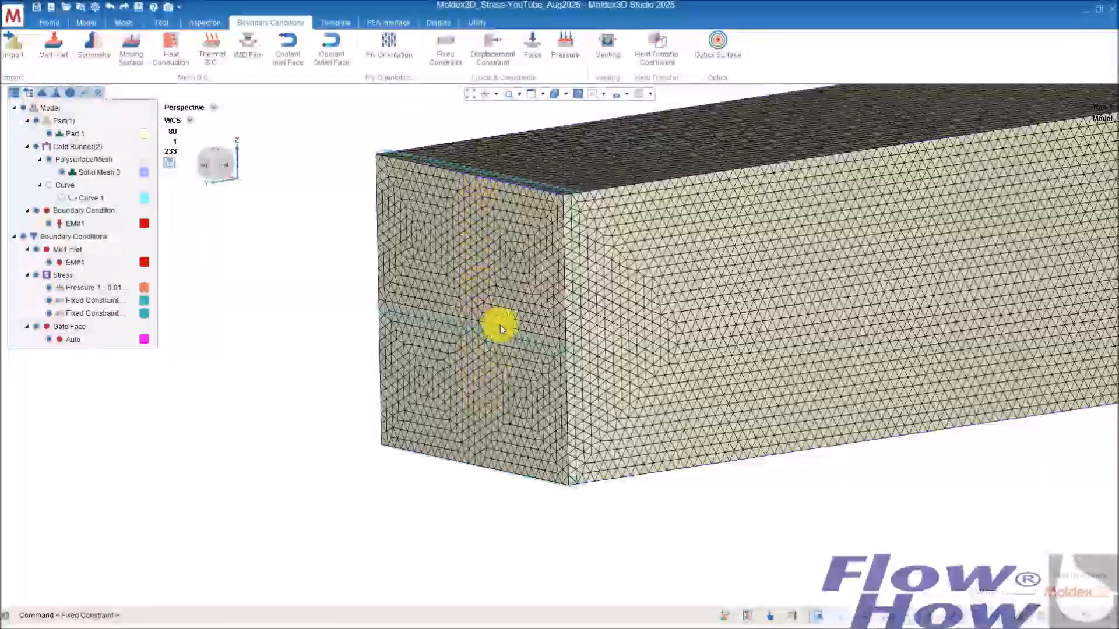
right_drag(563, 305, 767, 442)
middle_drag(766, 442, 659, 423)
mouse_move(659, 424)
right_down()
mouse_move(619, 425)
mouse_move(614, 399)
mouse_move(617, 410)
right_up()
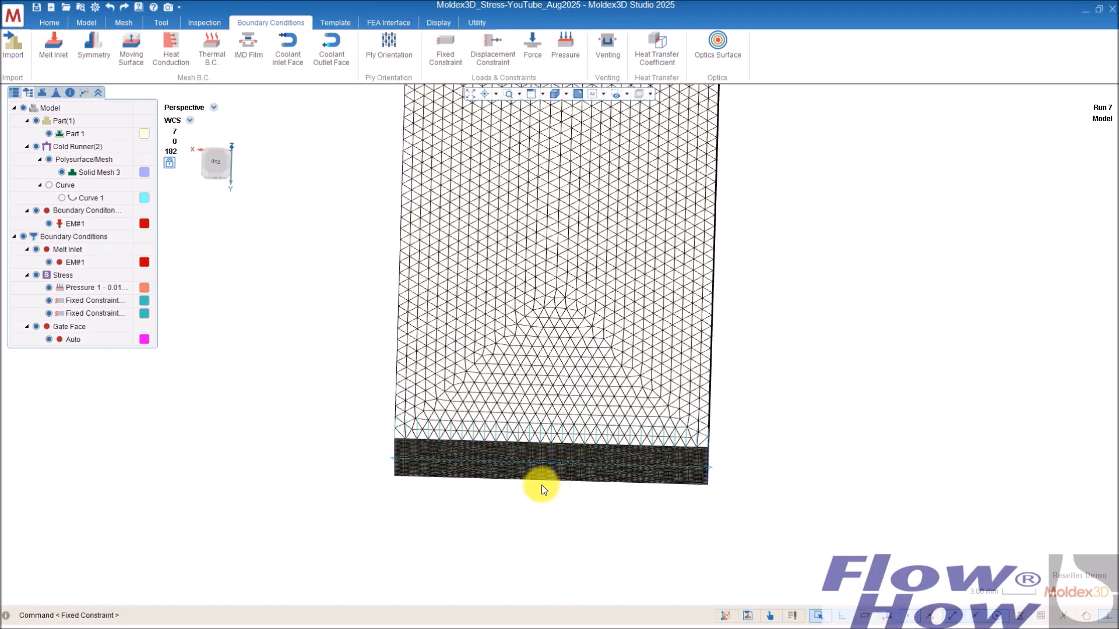
click(448, 51)
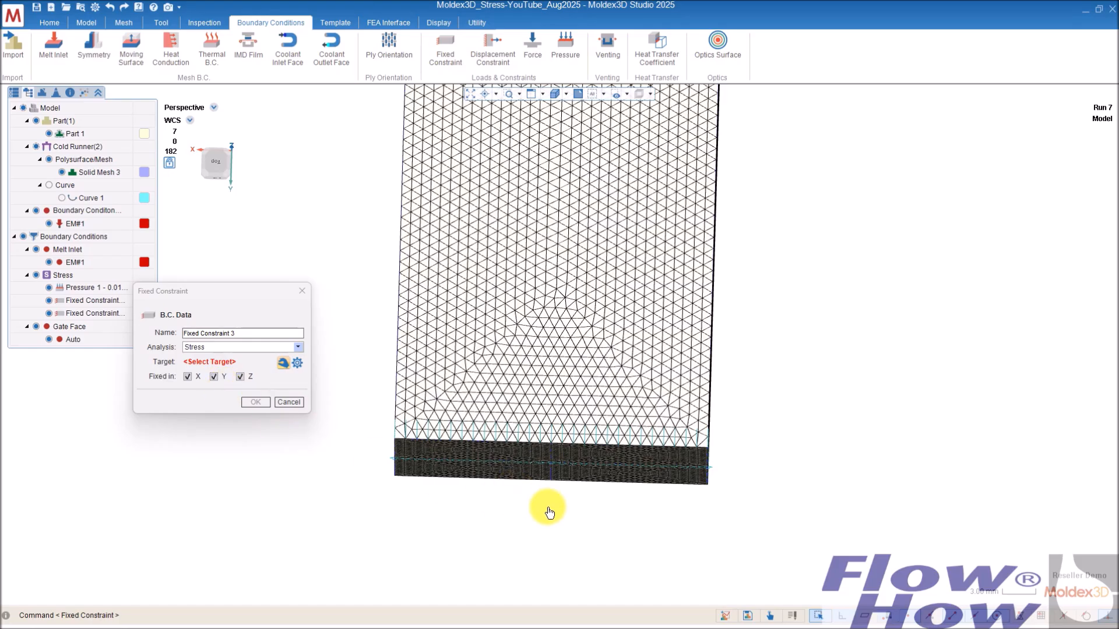
drag(546, 506, 556, 441)
mouse_move(563, 493)
middle_down()
mouse_move(445, 442)
mouse_move(617, 490)
mouse_move(563, 501)
mouse_move(637, 490)
middle_up()
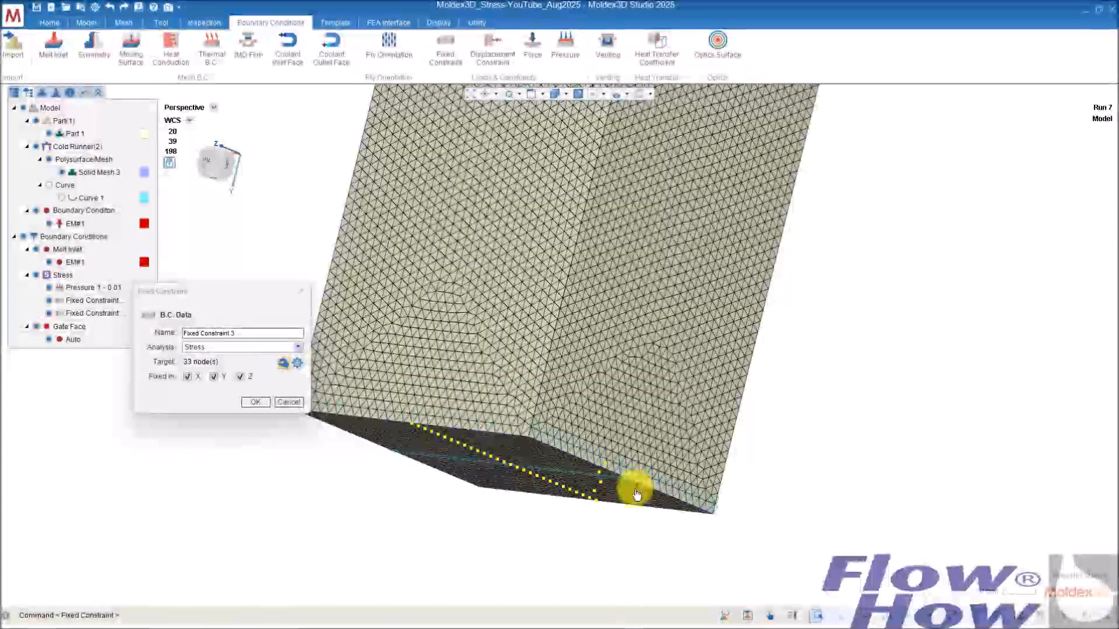
drag(651, 442, 592, 500)
middle_drag(547, 517, 602, 414)
click(214, 376)
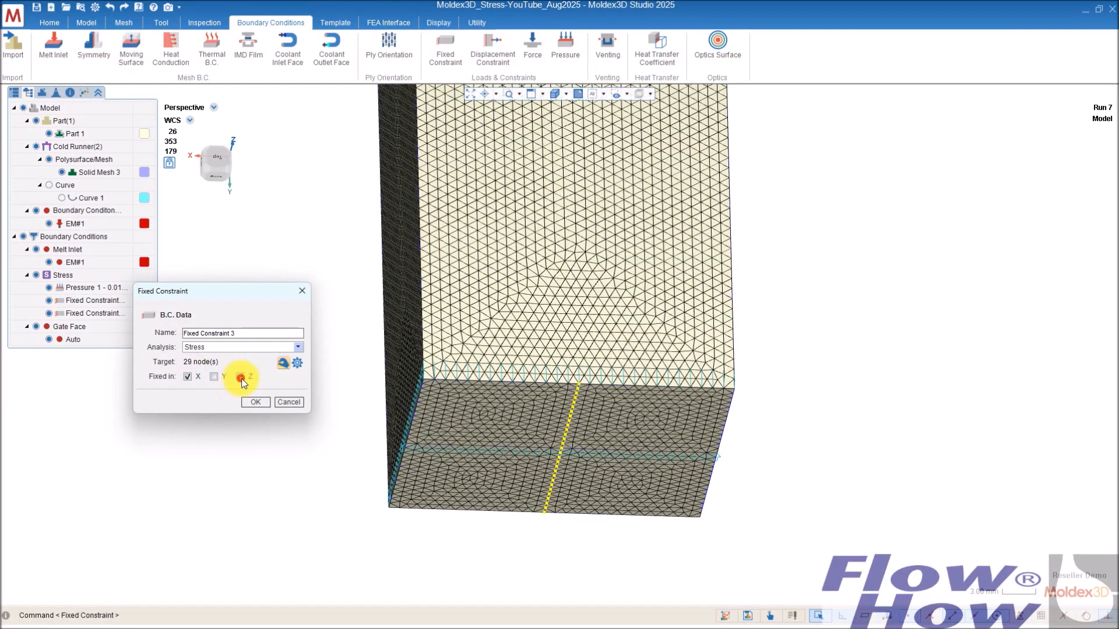
click(255, 402)
Step: Switch the tree to the project view and review the flow computation parameters without changing them
middle_drag(417, 445, 886, 417)
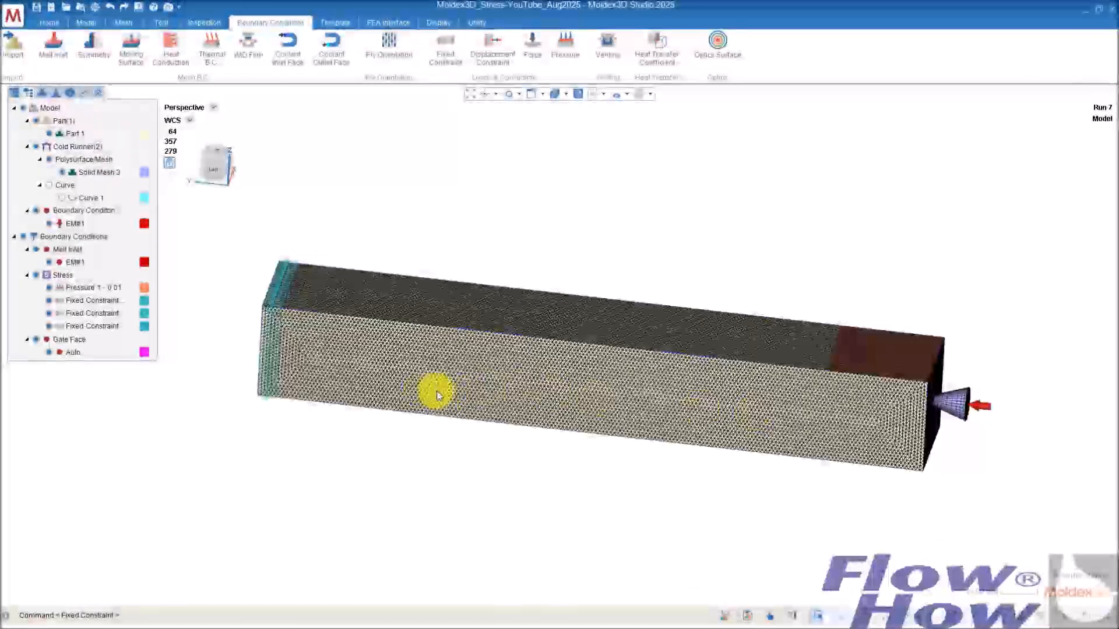
middle_drag(242, 324, 310, 285)
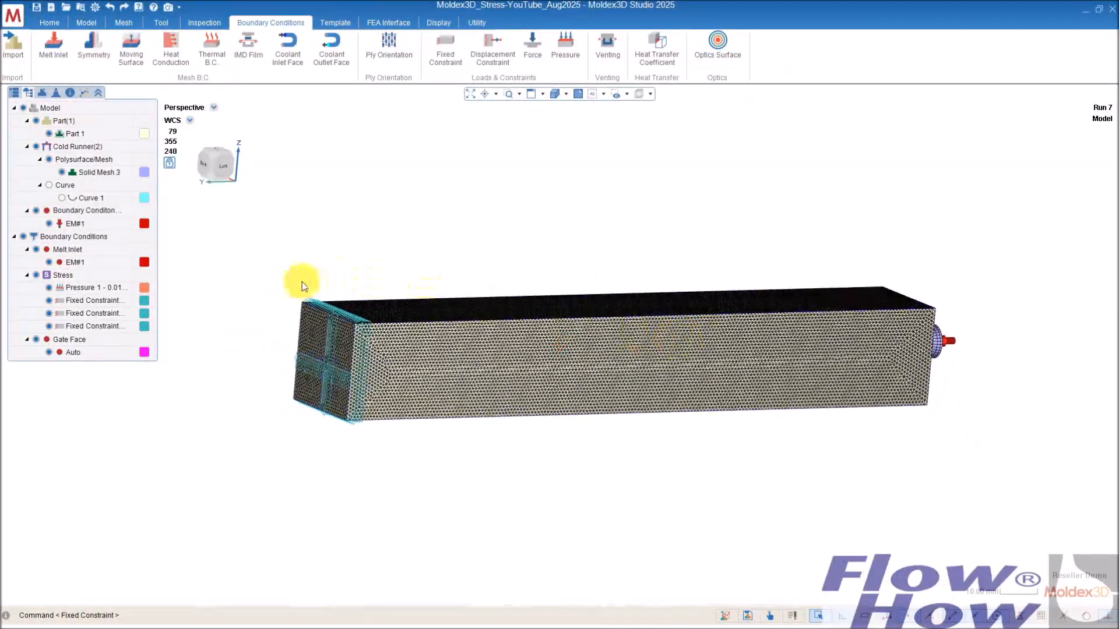
click(14, 92)
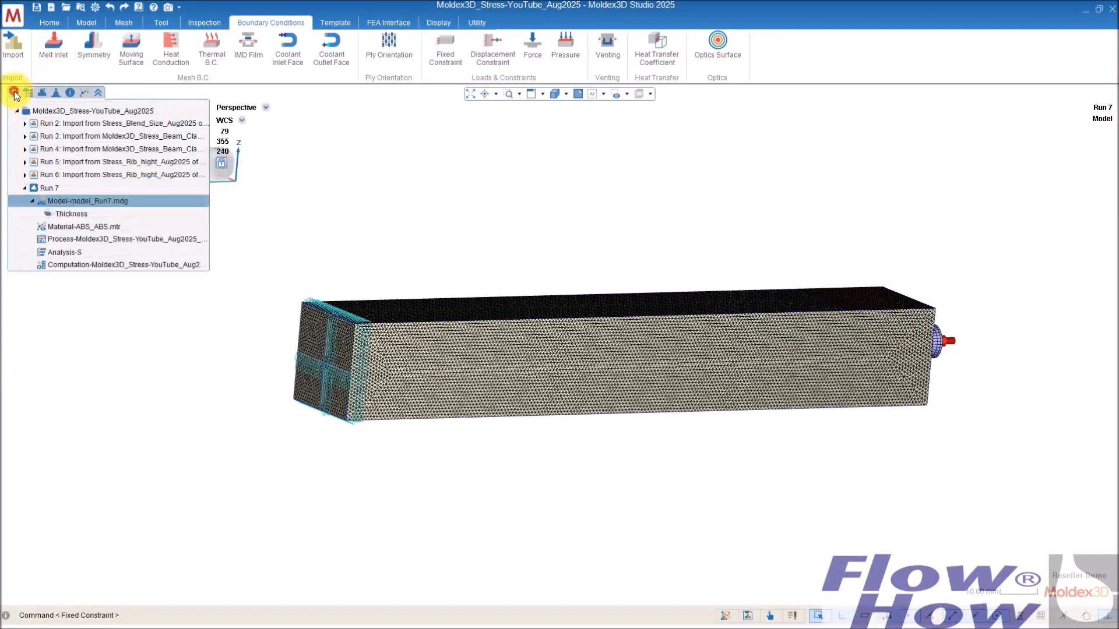
double_click(169, 264)
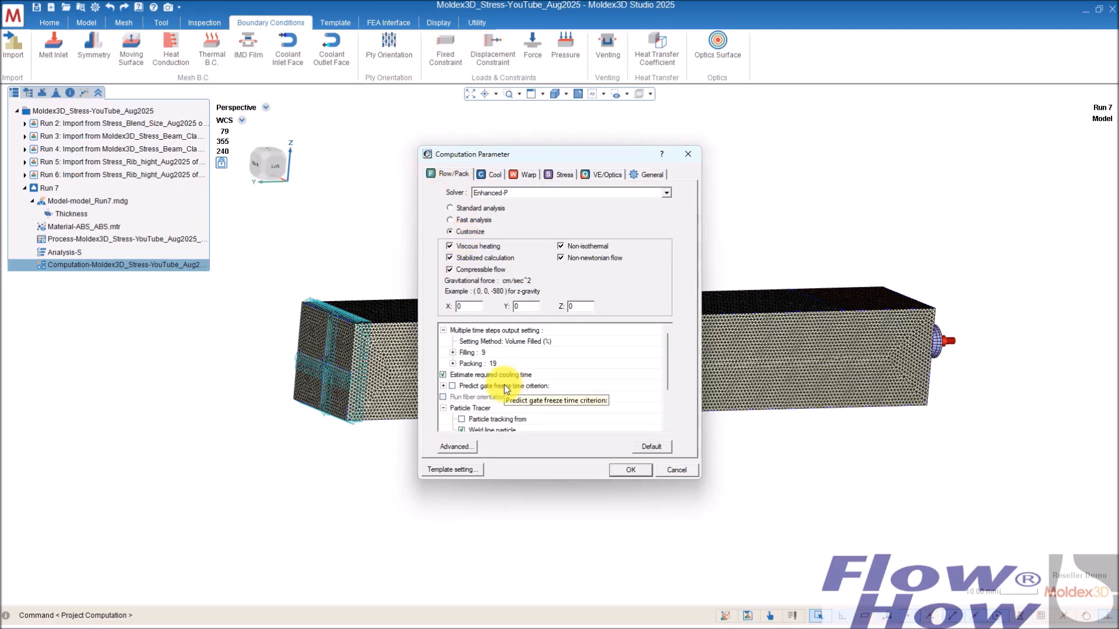
click(680, 470)
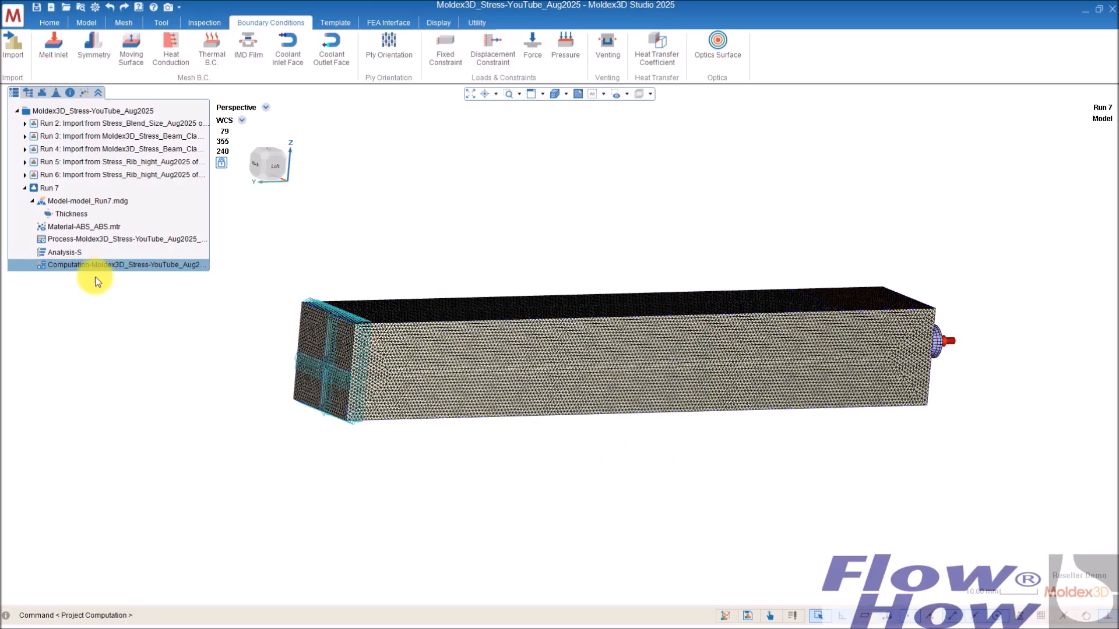
Step: Customize the analysis sequence to Filling, Packing, Warpage, Stress and save it as Stress_1
double_click(76, 251)
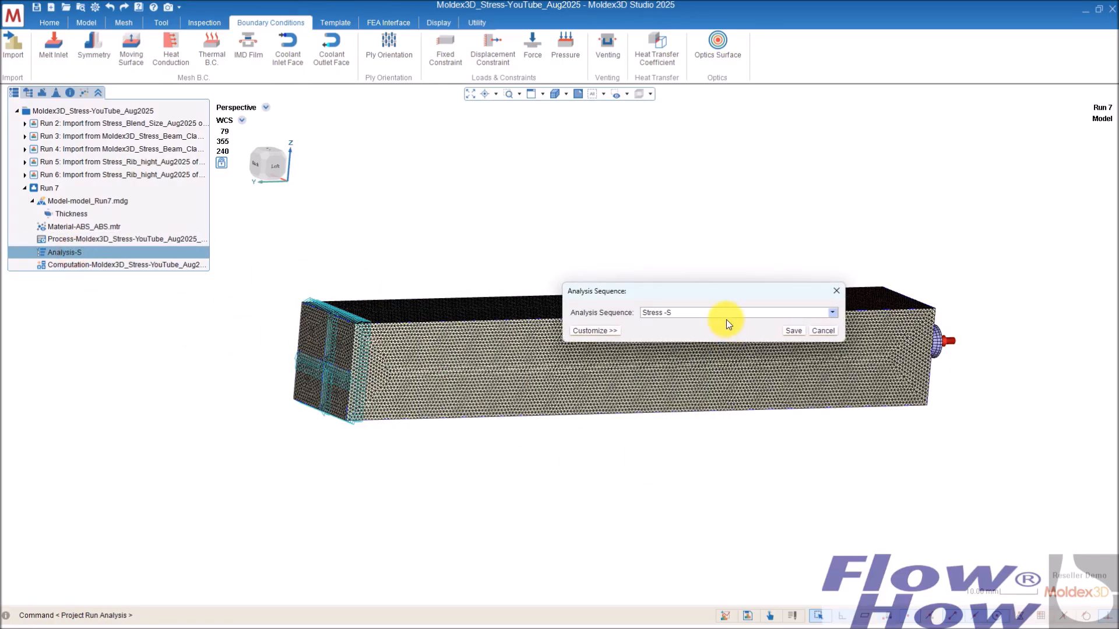
click(594, 330)
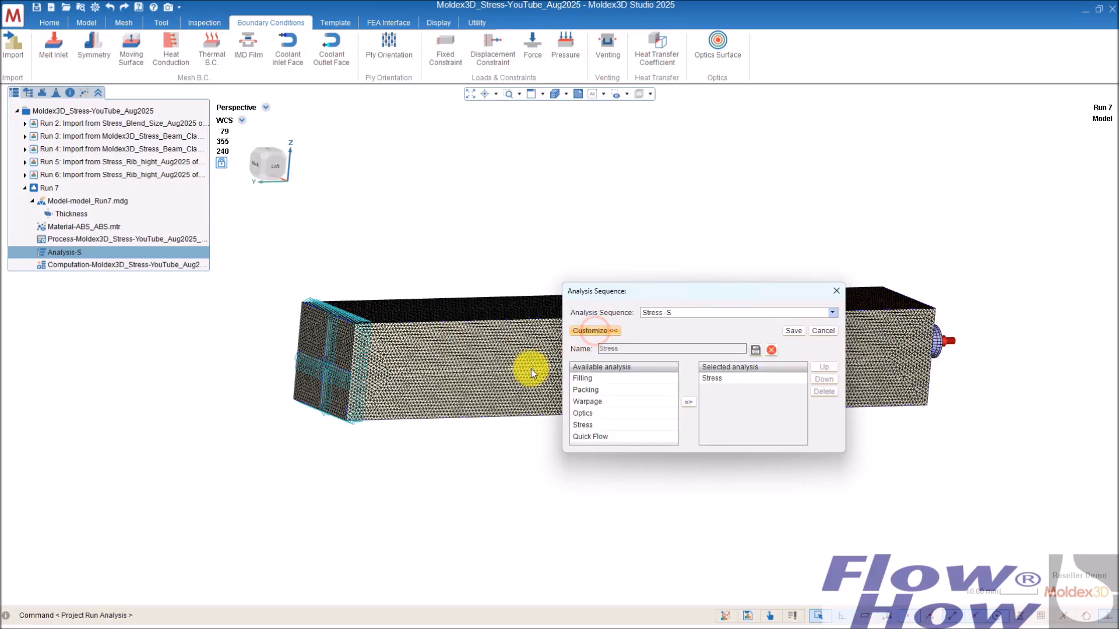
click(725, 378)
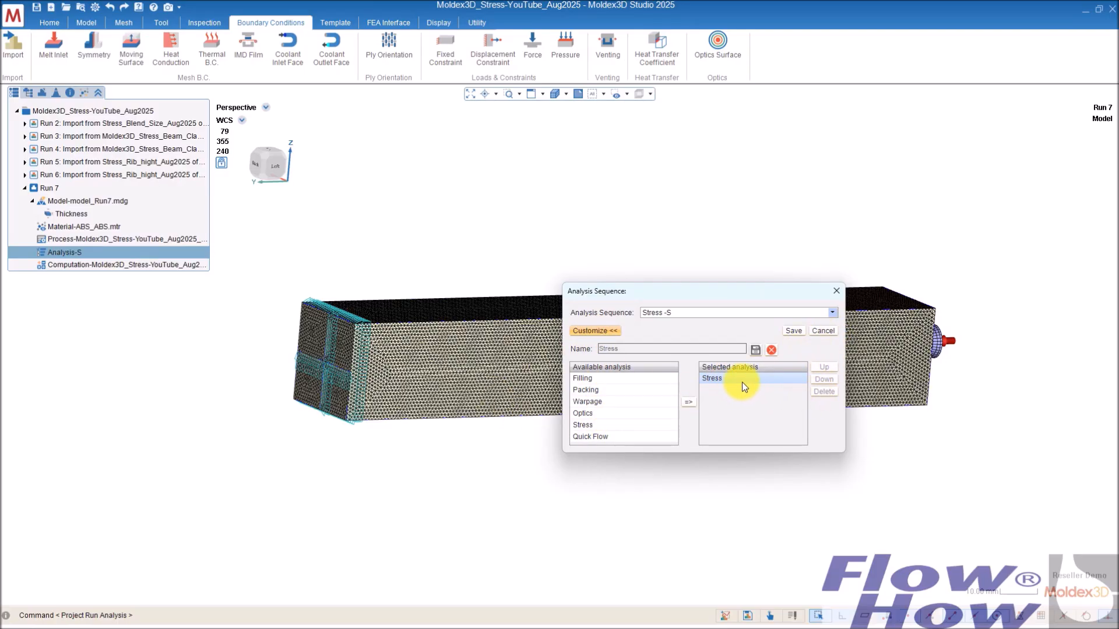
click(593, 379)
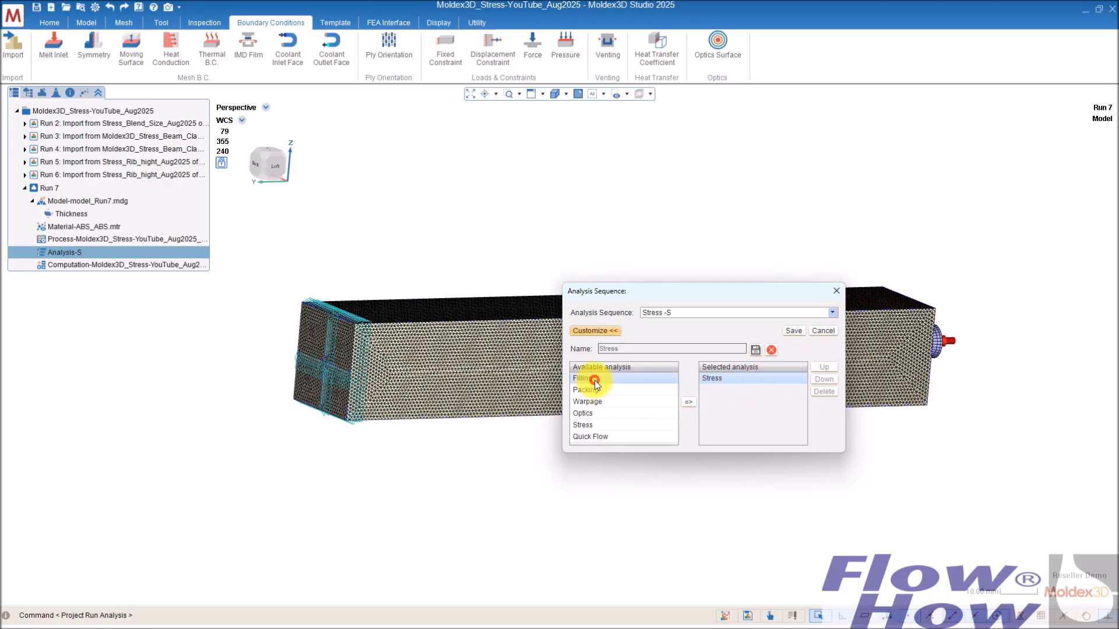
click(688, 402)
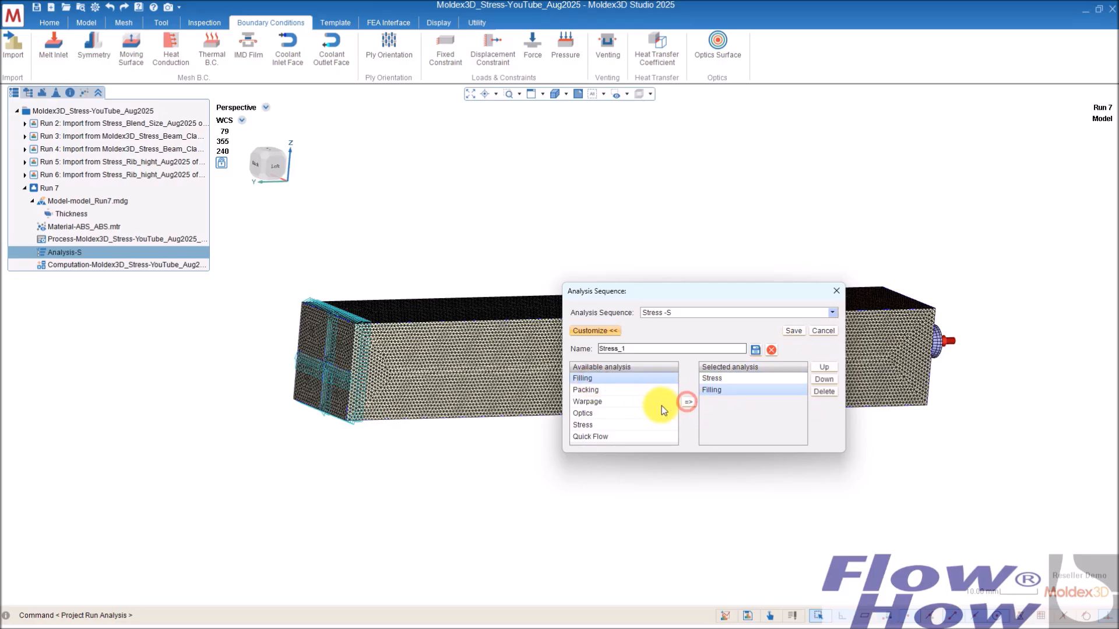
click(713, 378)
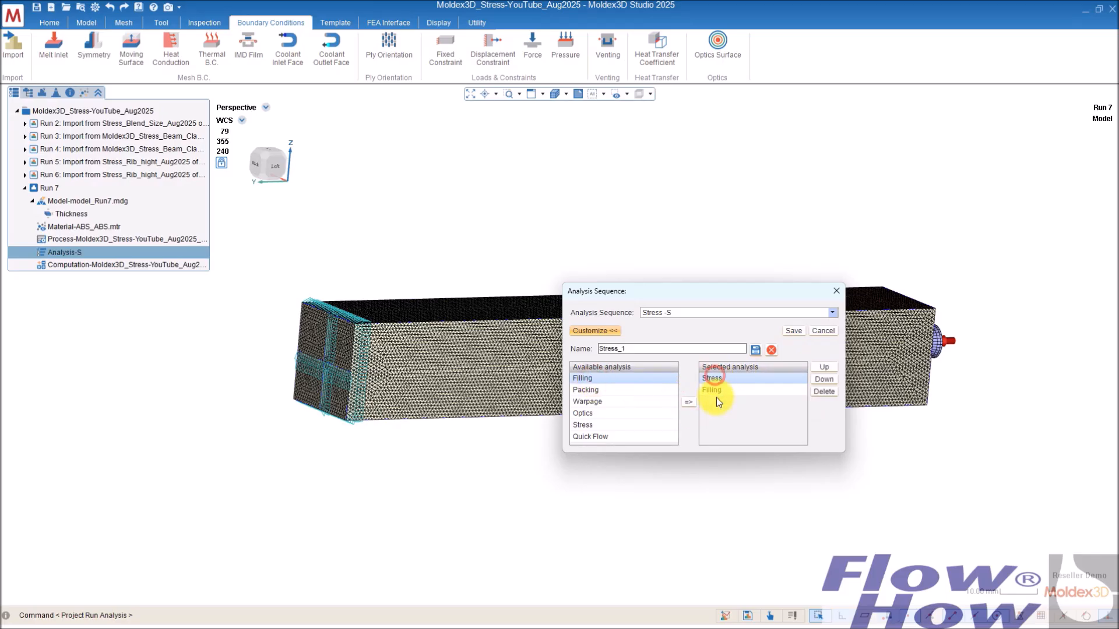
click(832, 384)
click(600, 390)
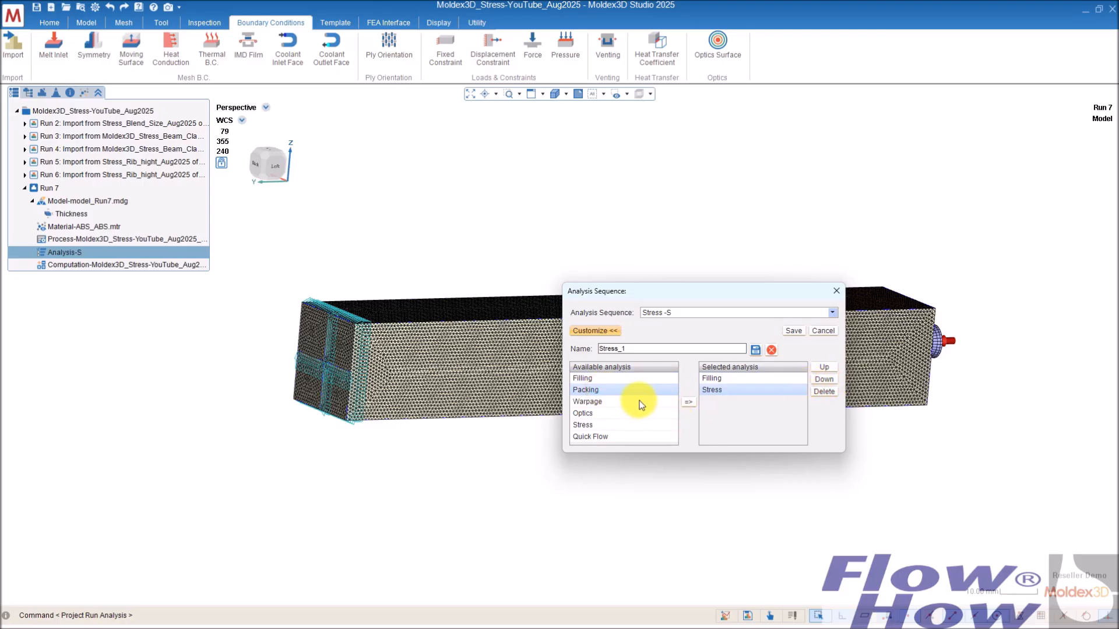
click(688, 402)
click(630, 402)
click(688, 402)
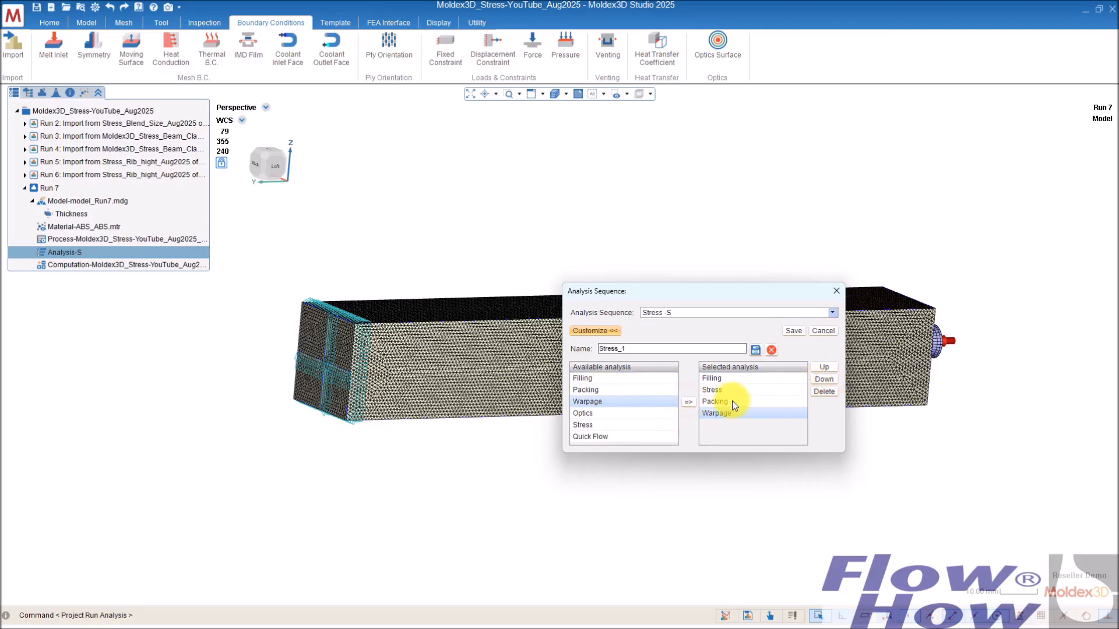
click(728, 390)
click(819, 379)
click(819, 379)
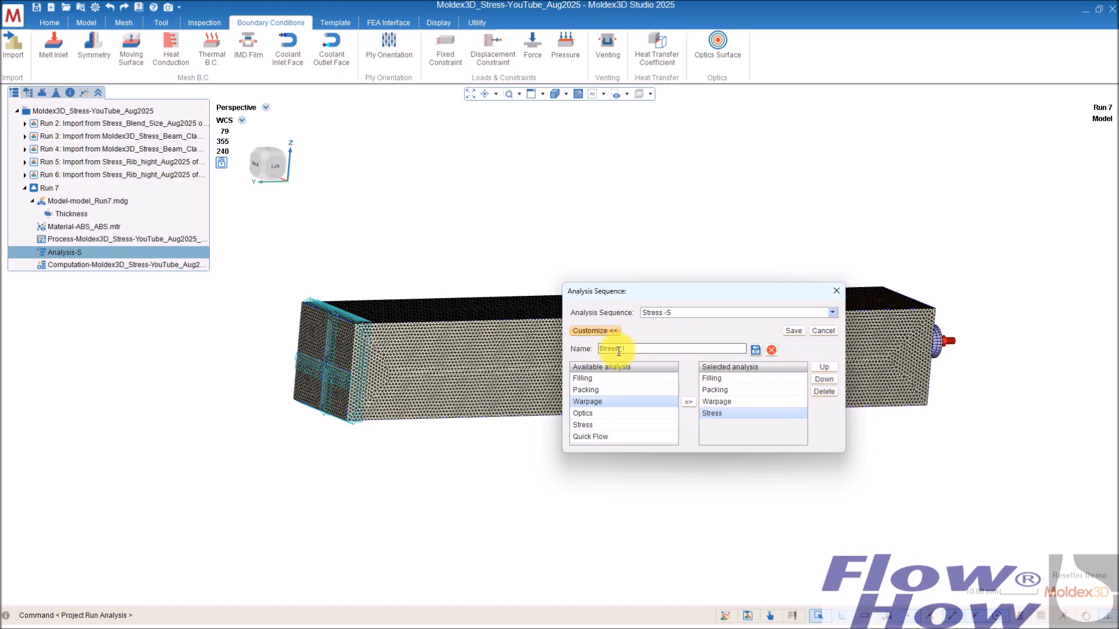
click(755, 350)
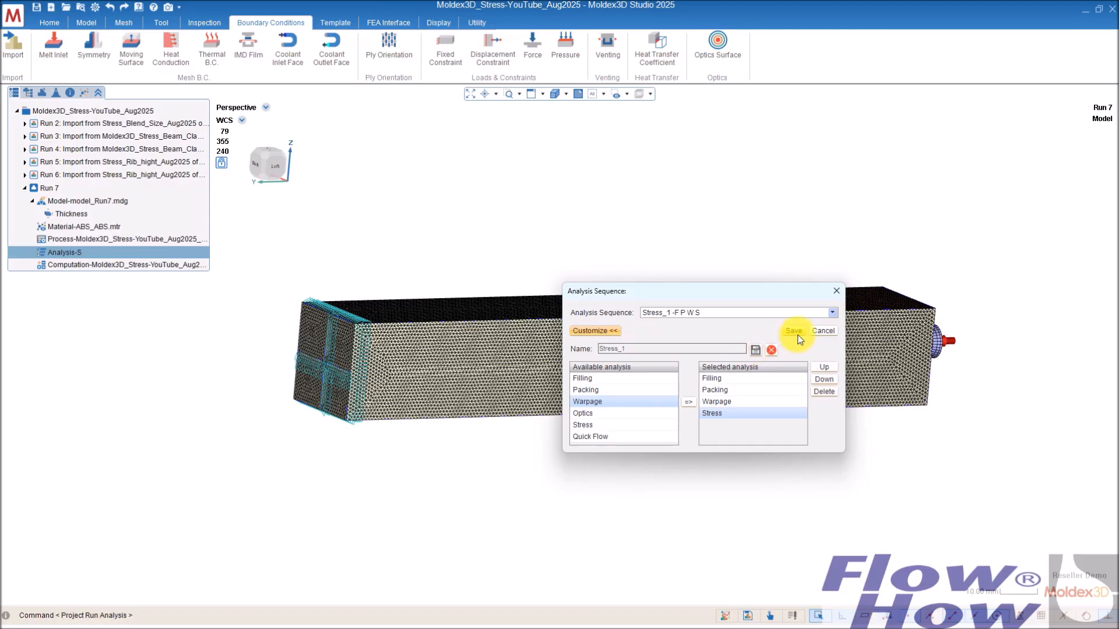
click(790, 333)
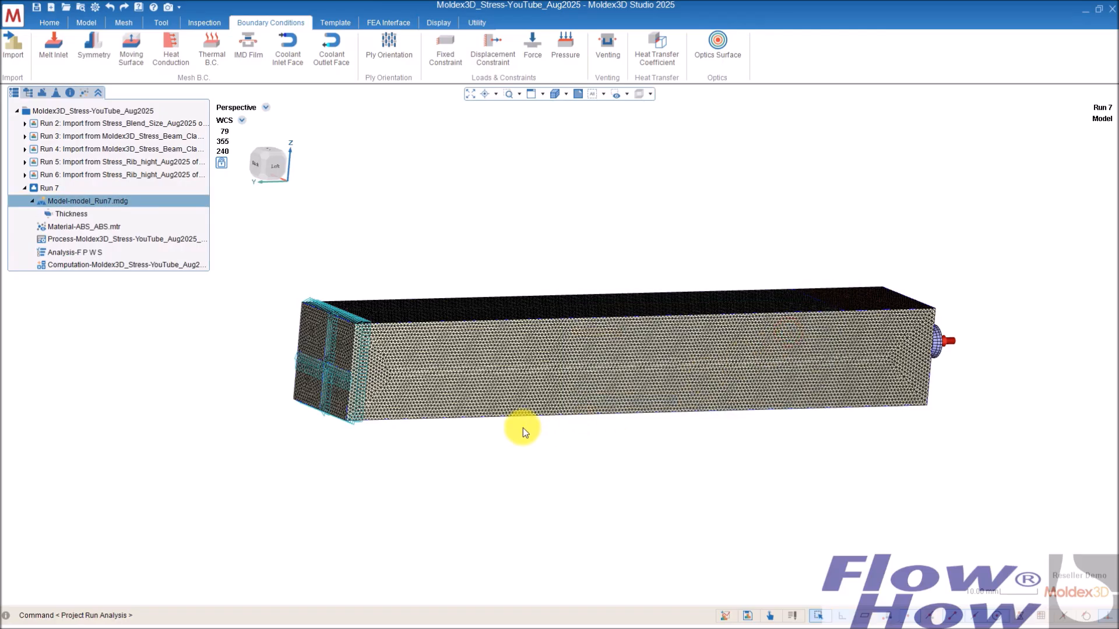
Step: Set the run's analysis sequence back to Stress -S
double_click(99, 253)
click(669, 312)
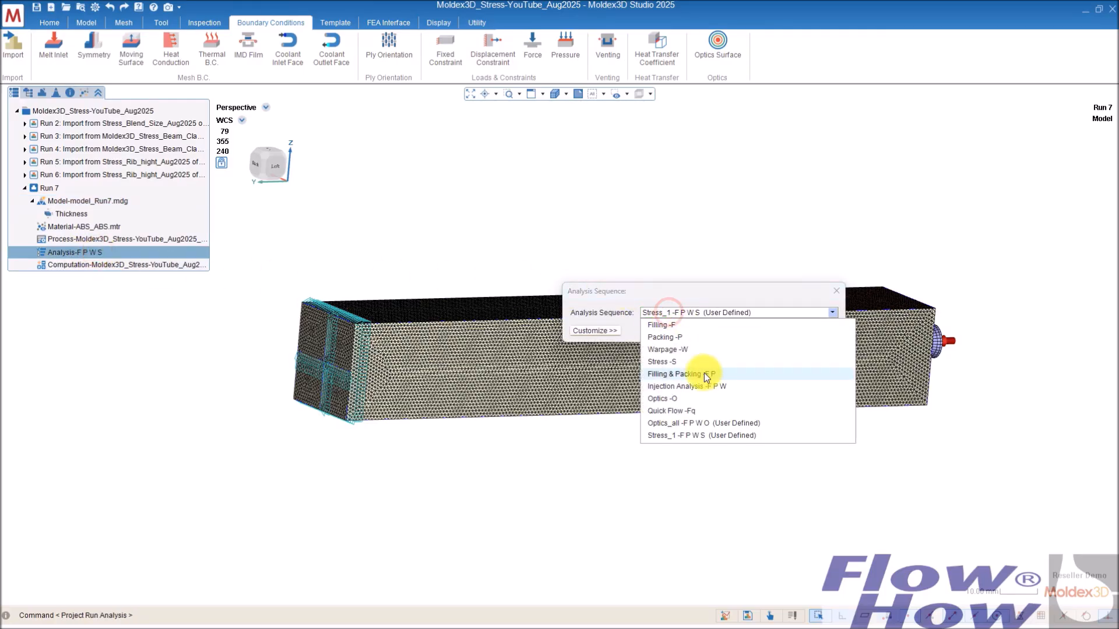
click(683, 362)
click(794, 331)
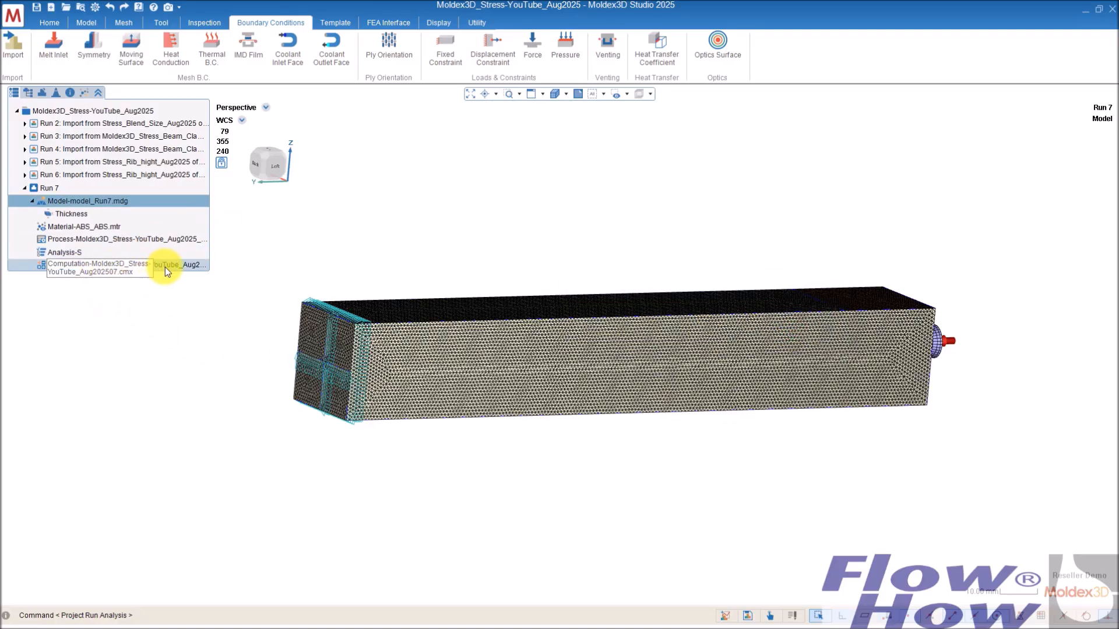
Step: Enable the pressure boundary condition in the stress computation parameters and review the remaining stress options
double_click(183, 263)
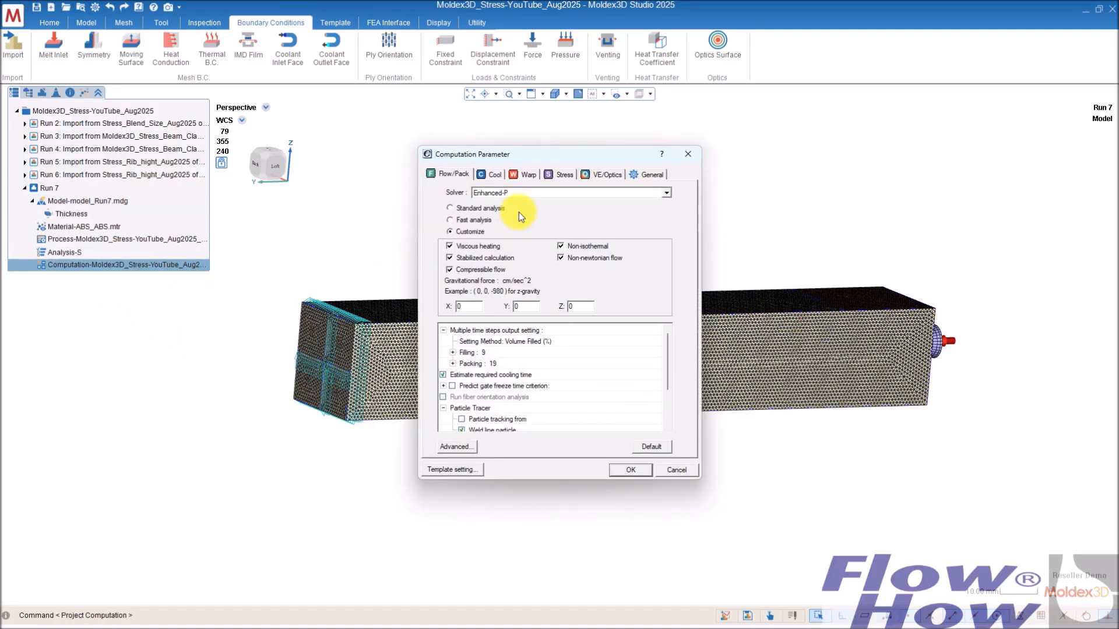
click(565, 176)
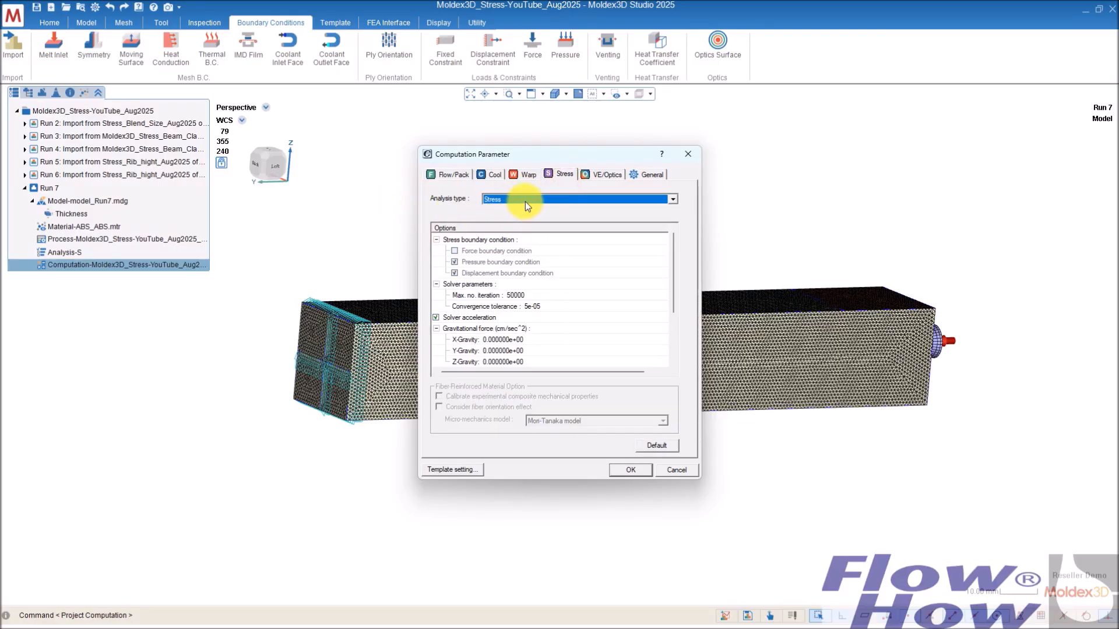
click(454, 262)
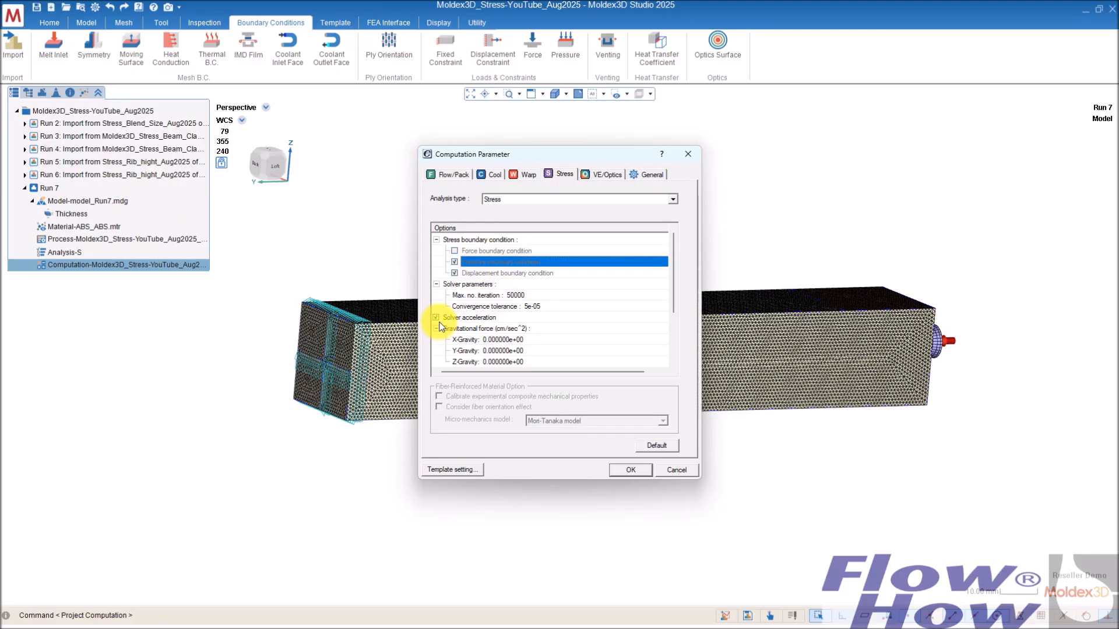
drag(673, 289, 666, 336)
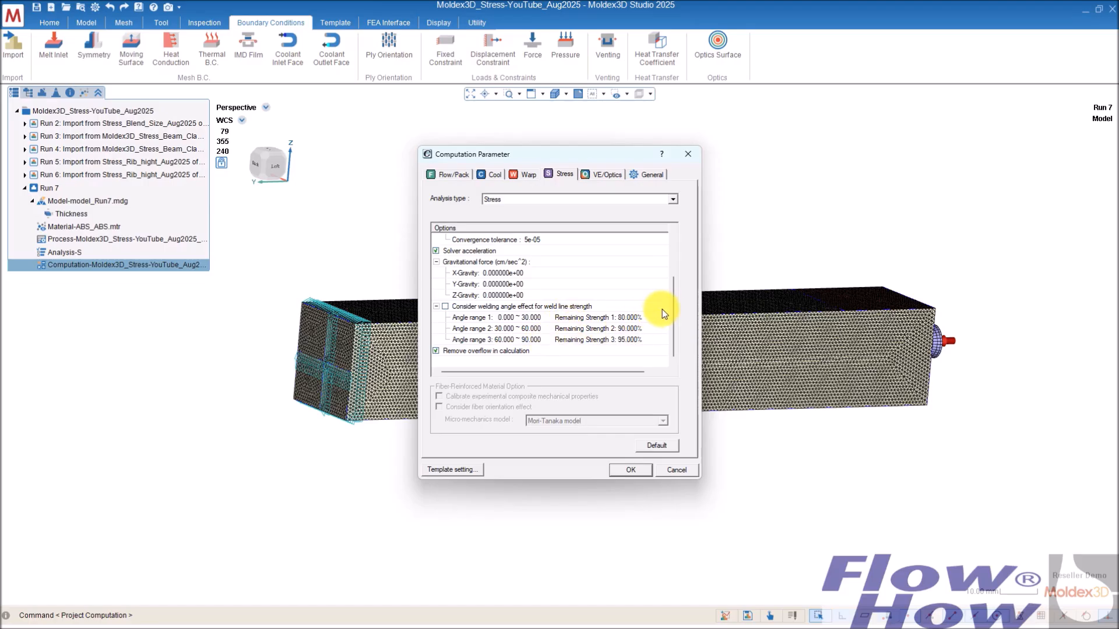
drag(671, 313, 676, 264)
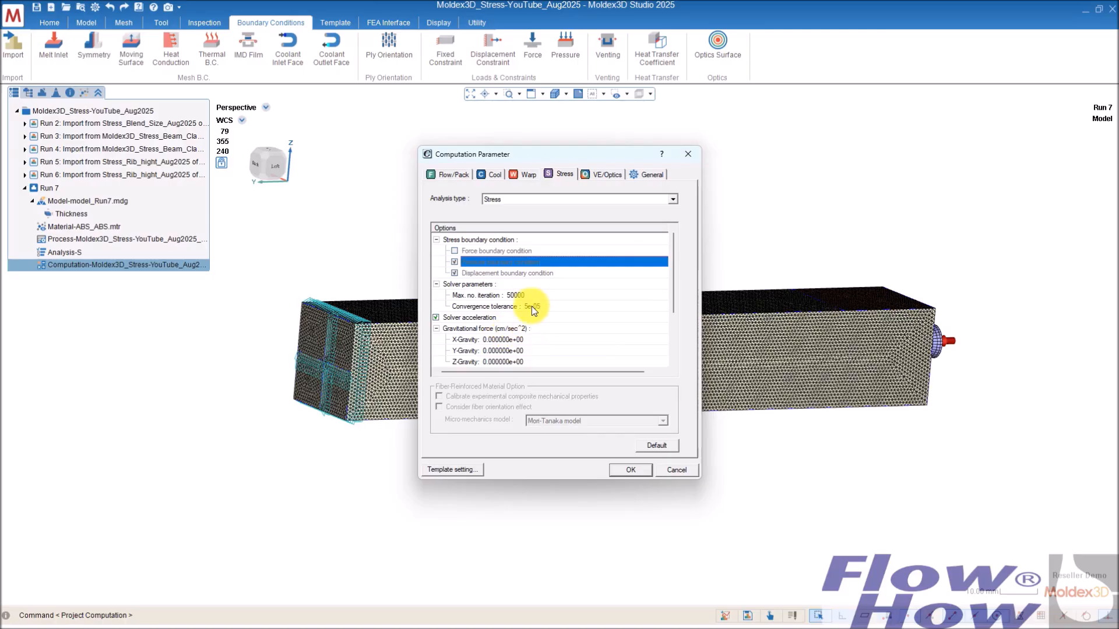
Step: Try the Nonlinear Stress analysis type with Linear elements, then return the analysis type to Stress
click(674, 202)
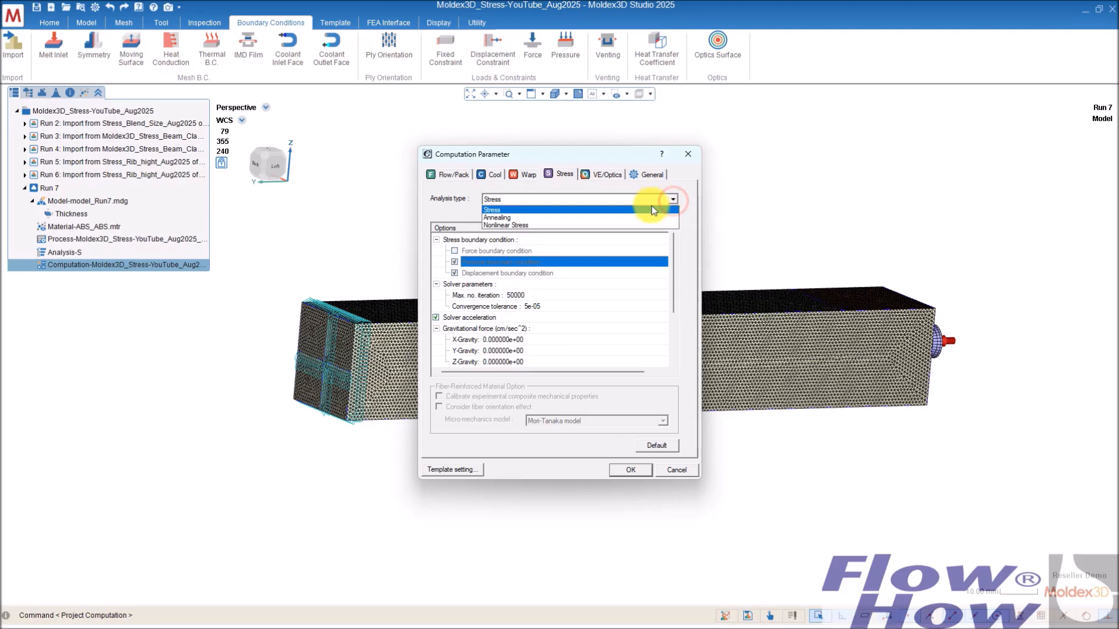
click(514, 226)
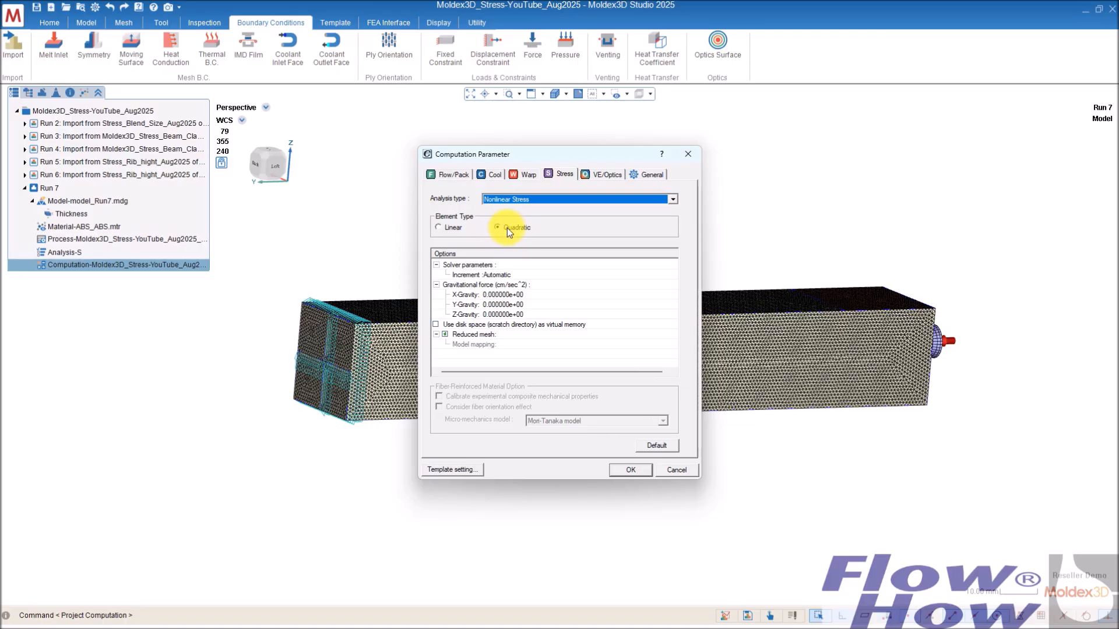
click(438, 227)
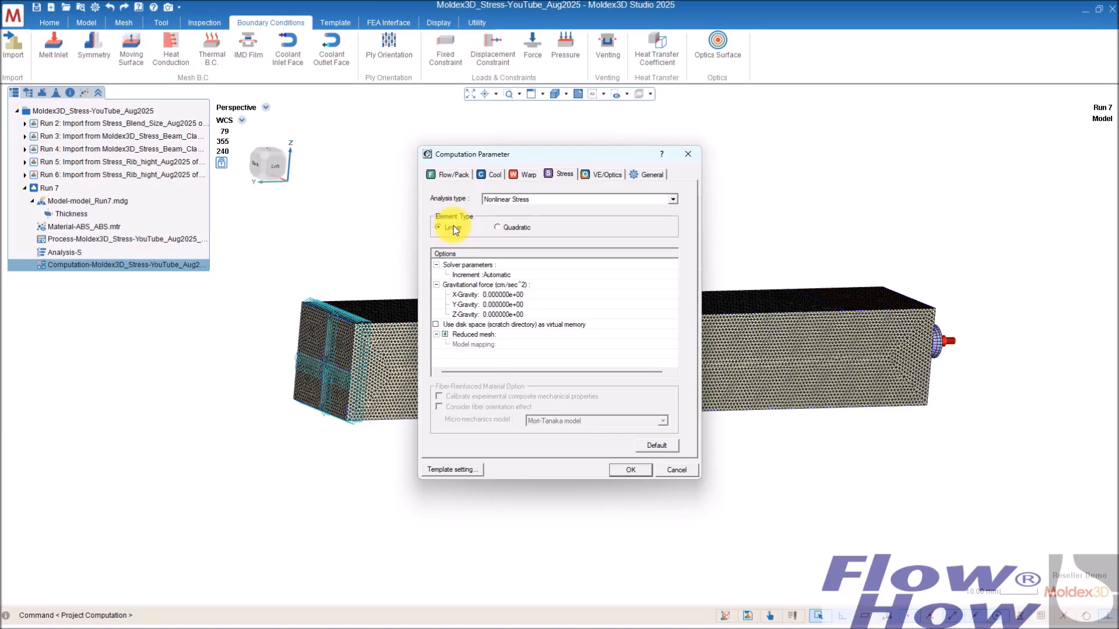
click(529, 198)
click(517, 208)
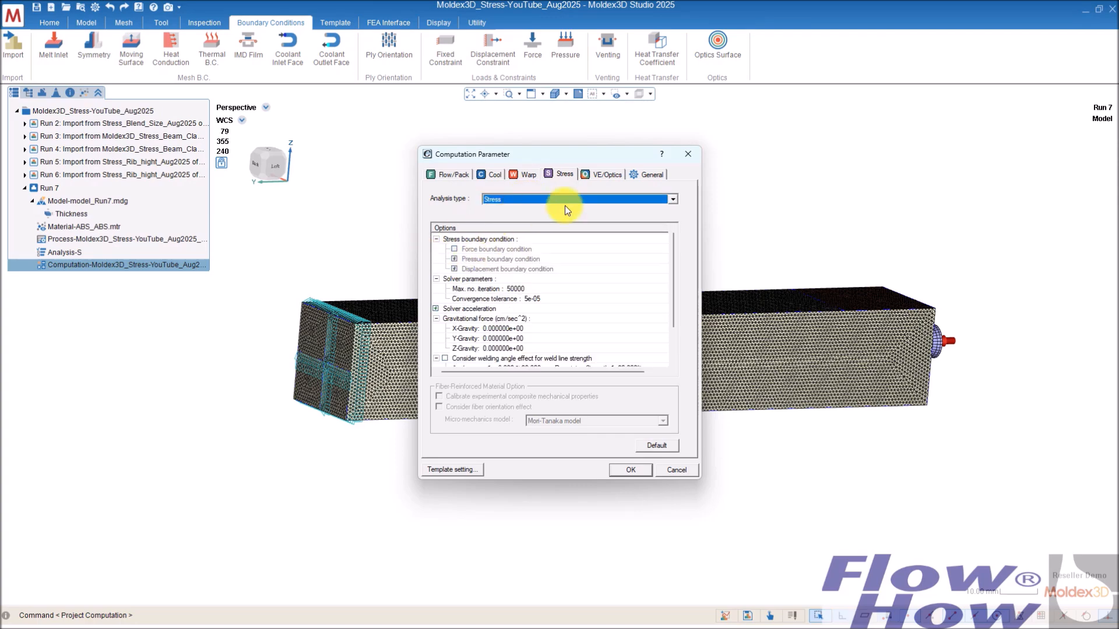
Step: Apply the computation parameters and open the Computing Manager to run the analysis
click(630, 469)
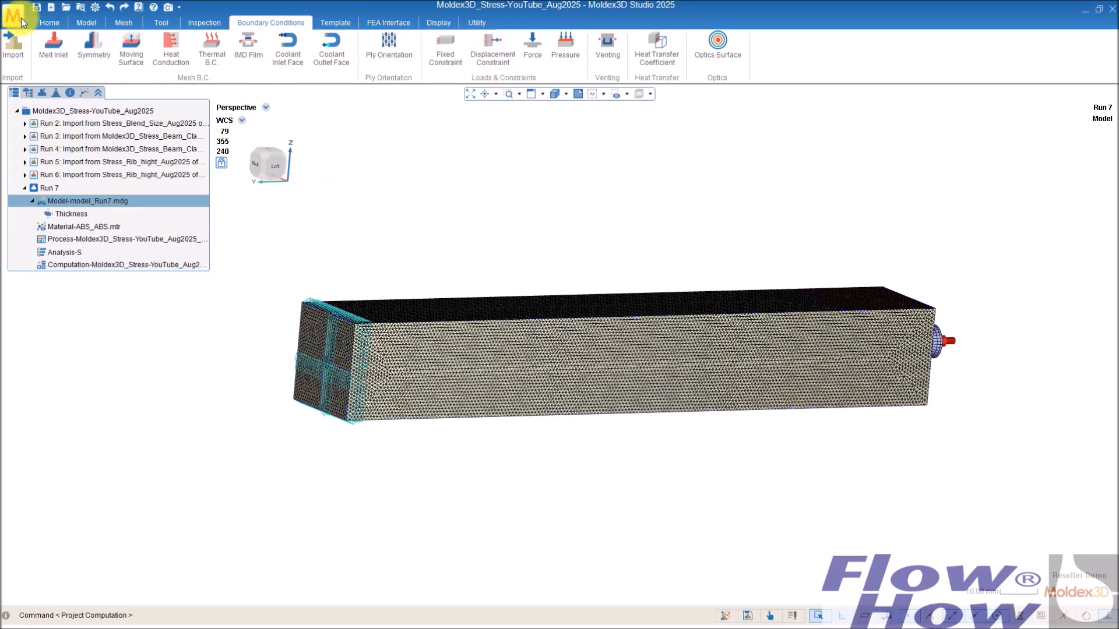
click(49, 24)
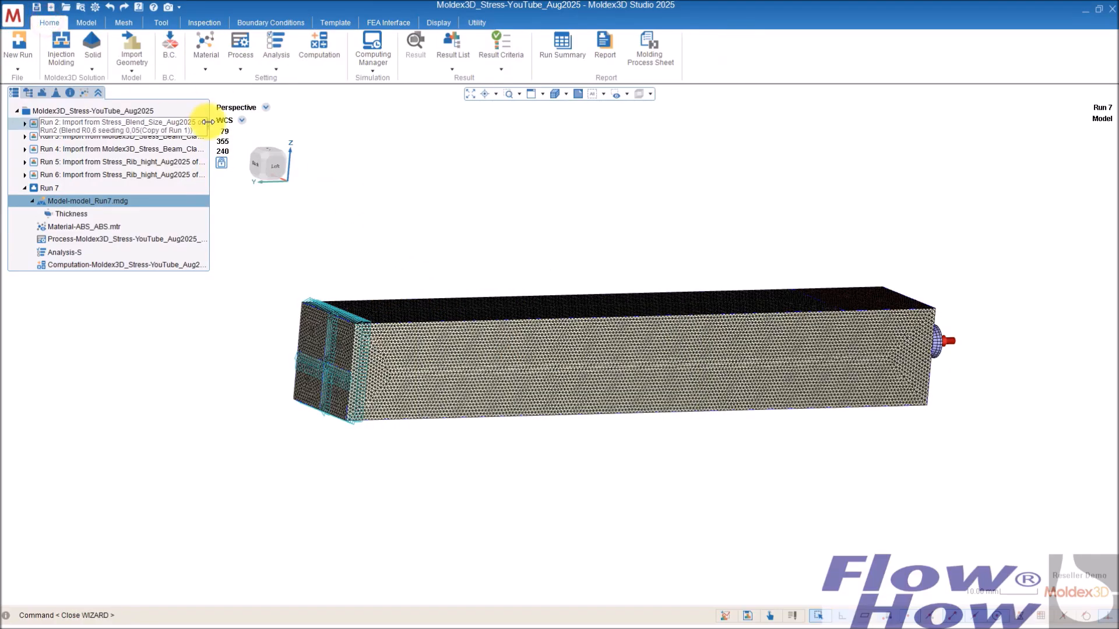
click(379, 64)
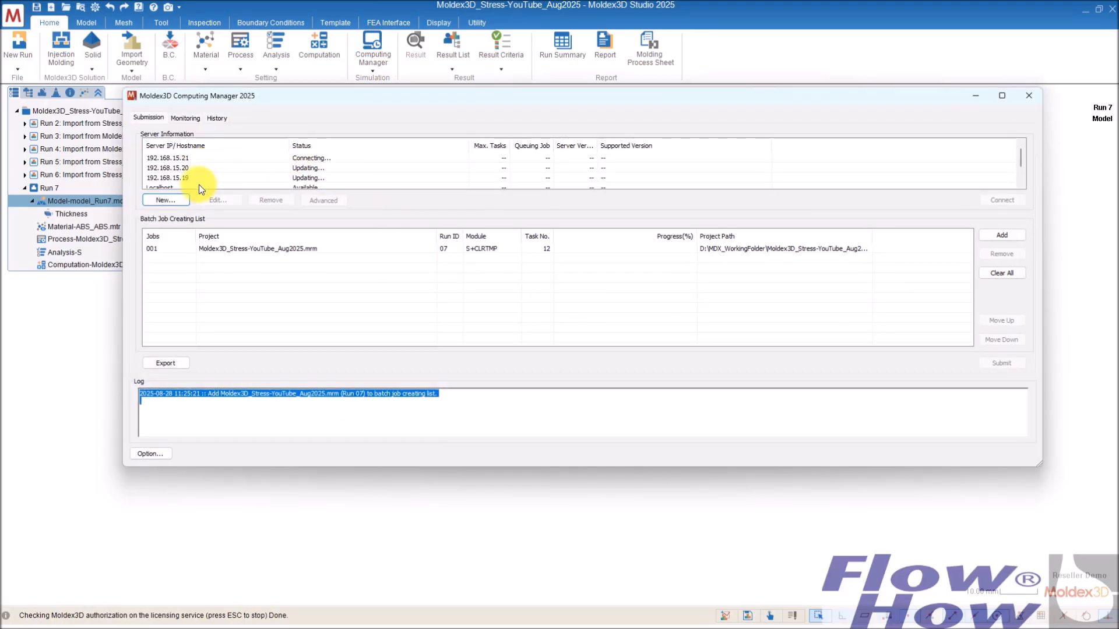
Step: Connect to the Localhost server and submit the Run 7 stress job from the batch job list
click(199, 186)
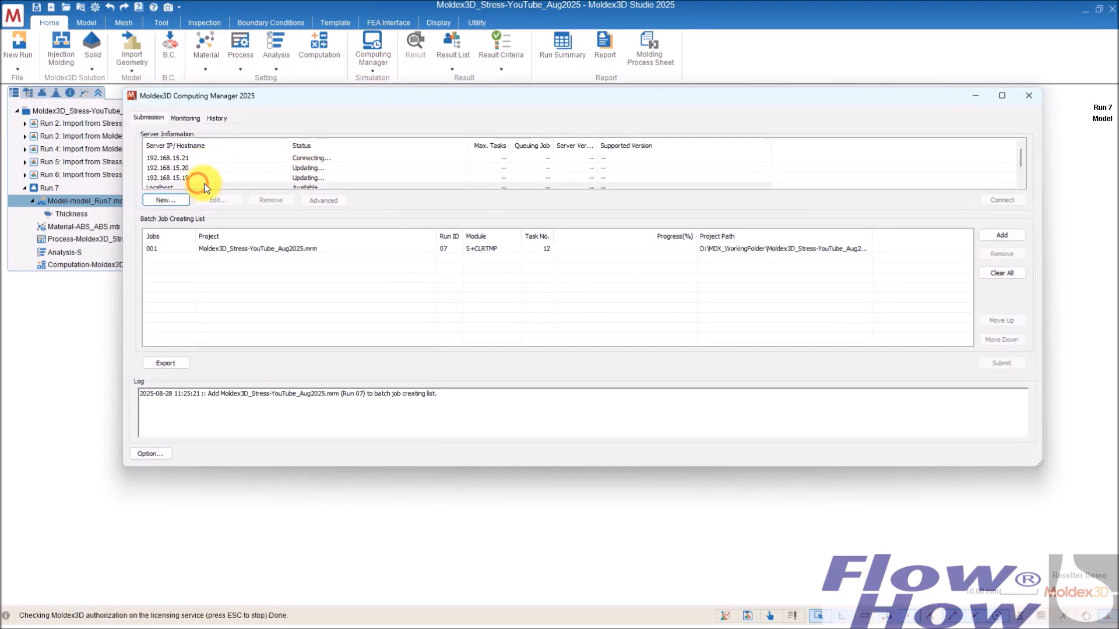
click(1001, 200)
click(543, 249)
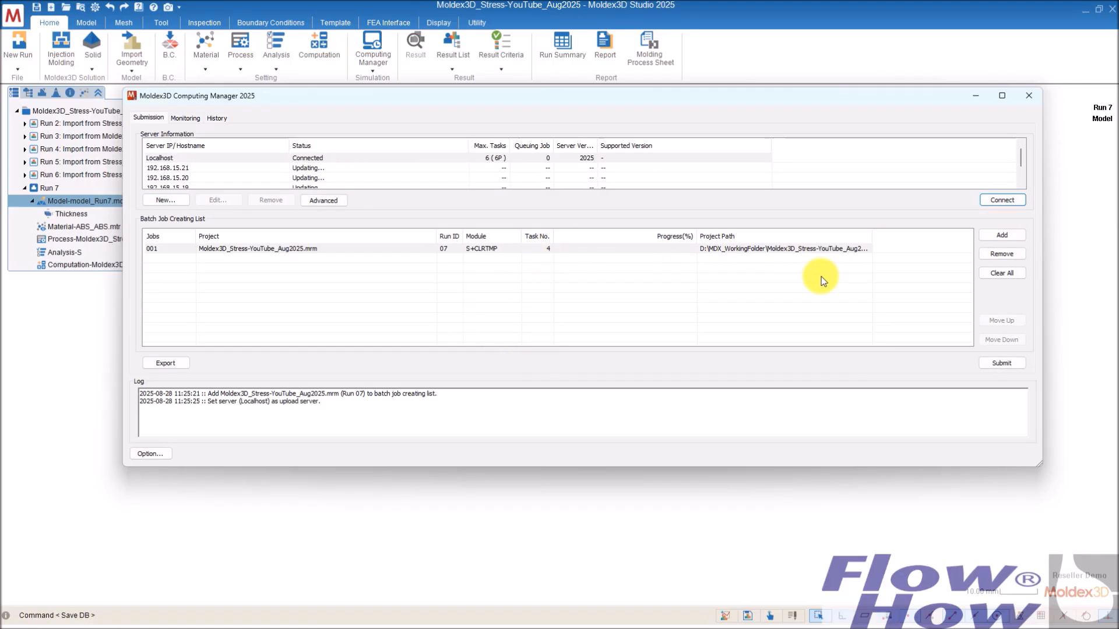
click(1008, 365)
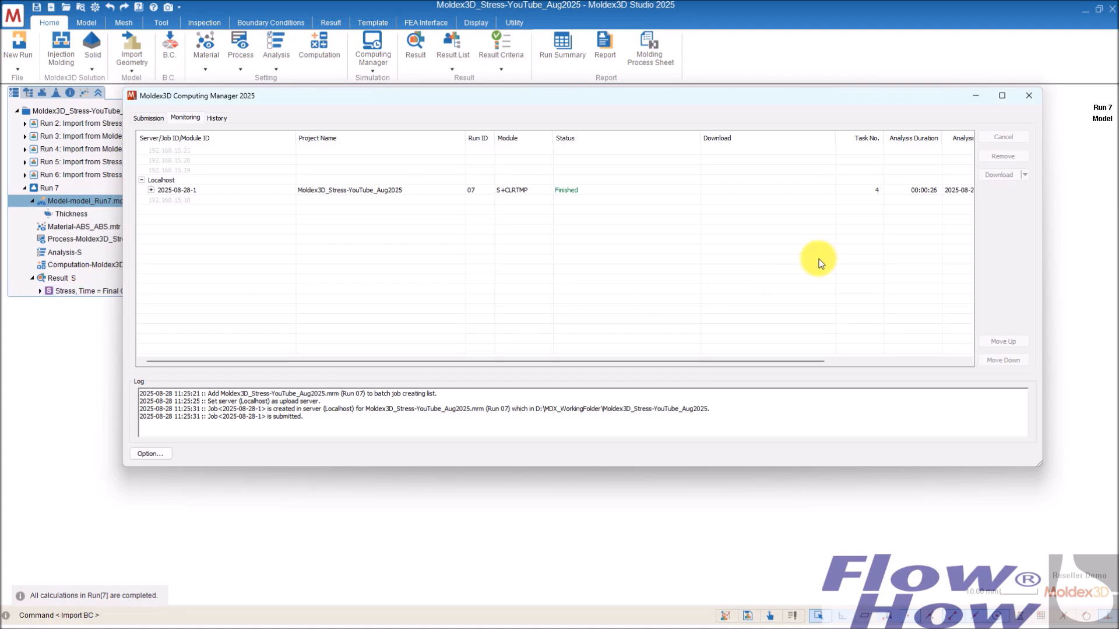
Step: Open the finished Run 7 stress result and display its Total Displacement
click(976, 96)
double_click(132, 290)
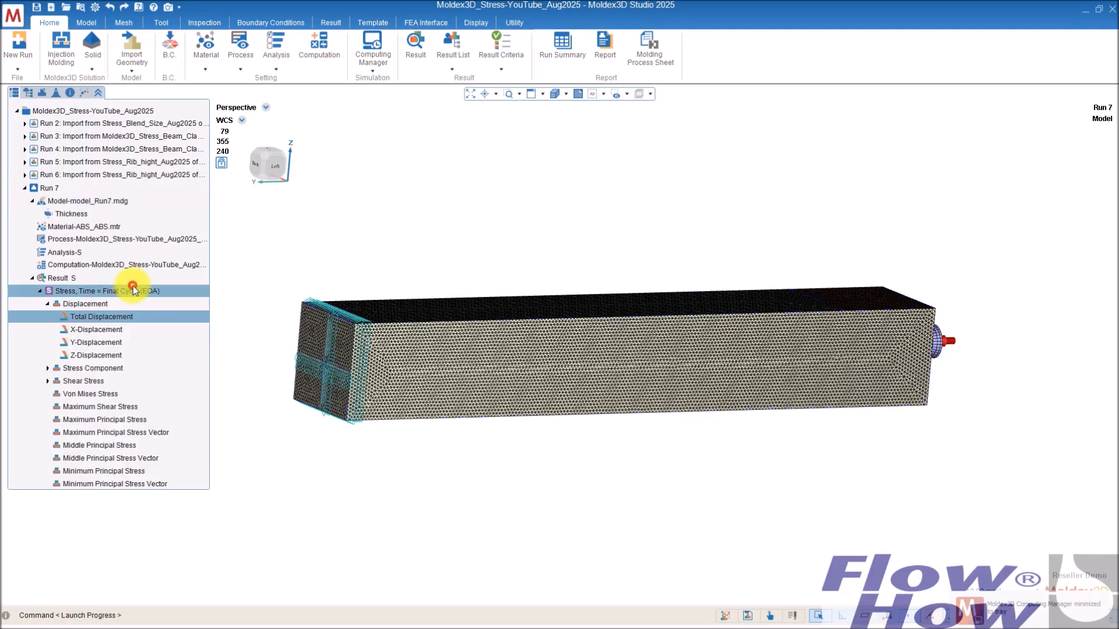
middle_drag(900, 337, 554, 309)
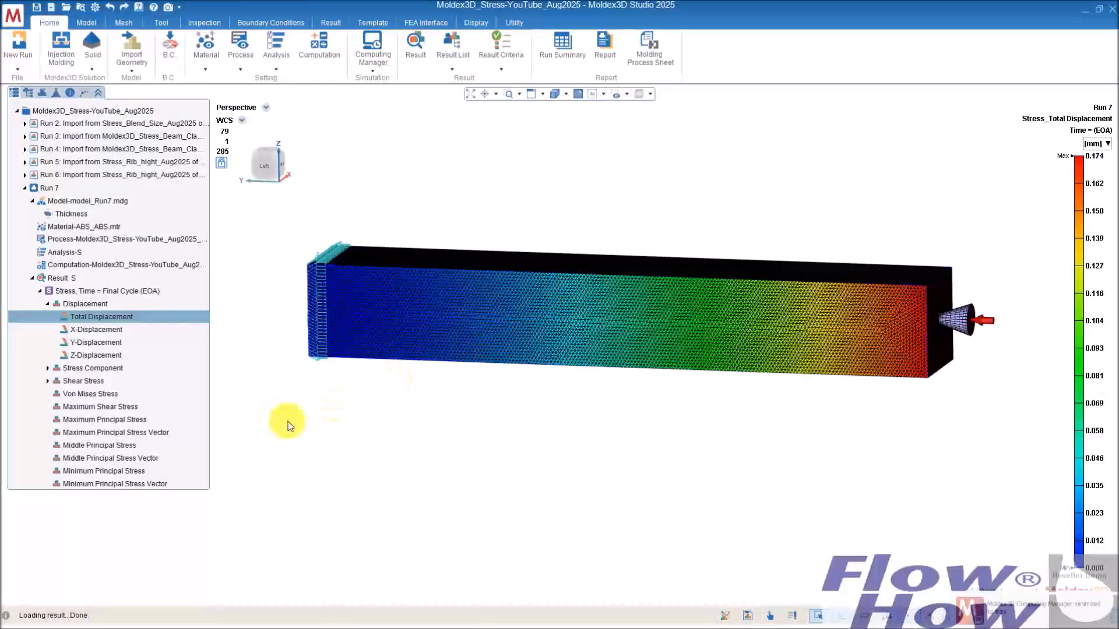
Step: Switch the result display to a shaded view without mesh lines
click(461, 42)
click(565, 94)
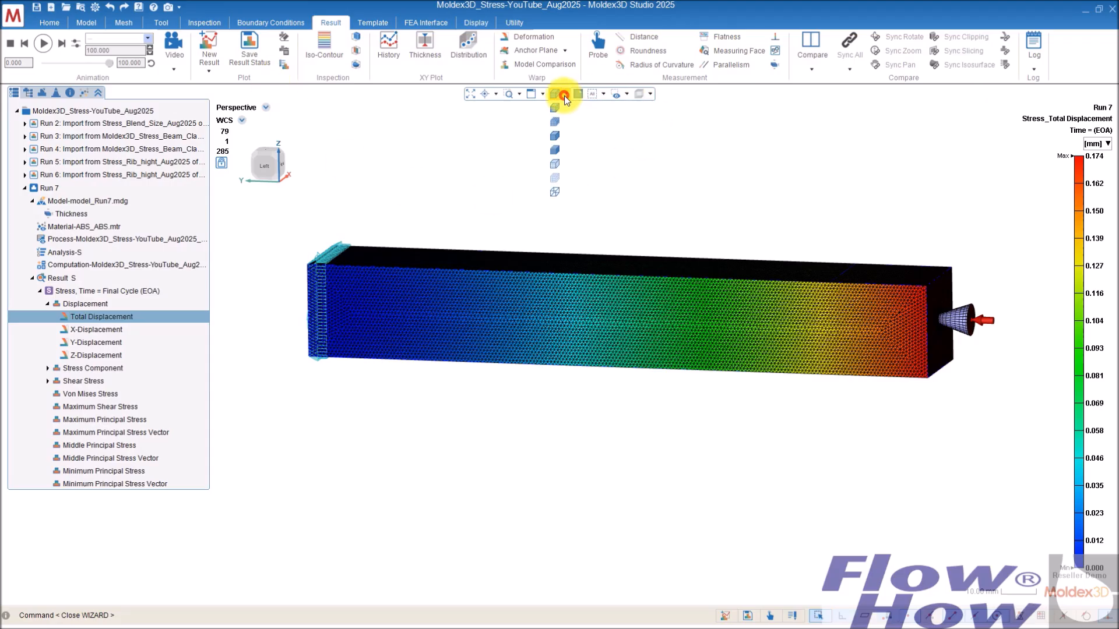
click(554, 135)
mouse_move(617, 208)
middle_down()
mouse_move(728, 257)
mouse_move(716, 251)
middle_up()
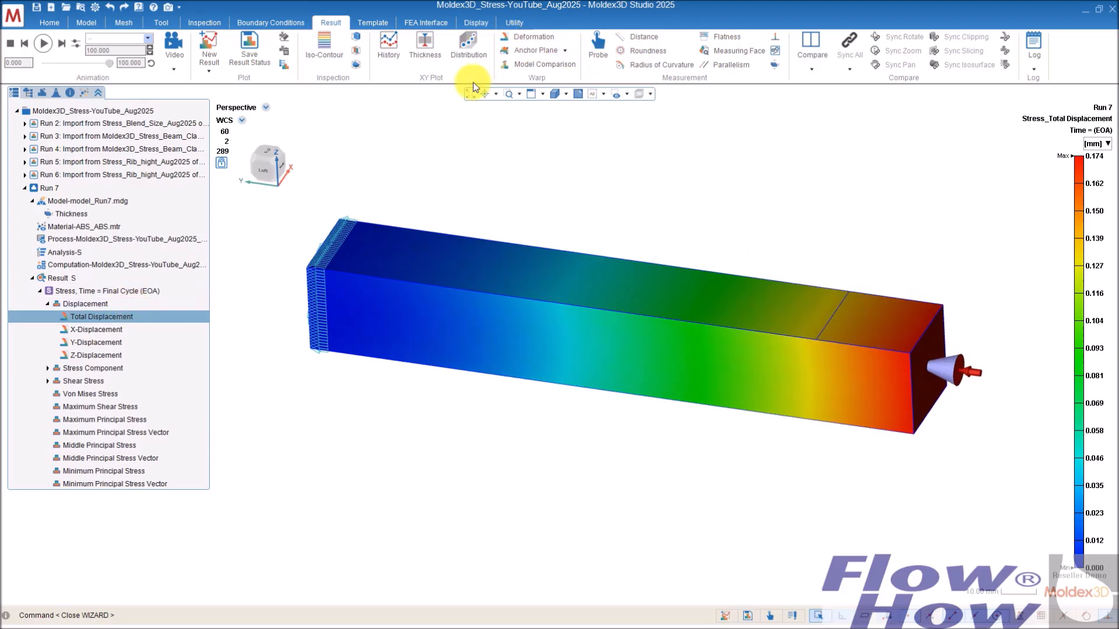
Step: Show the deformed beam with a deformation scale factor of 77
click(534, 37)
drag(11, 41, 60, 42)
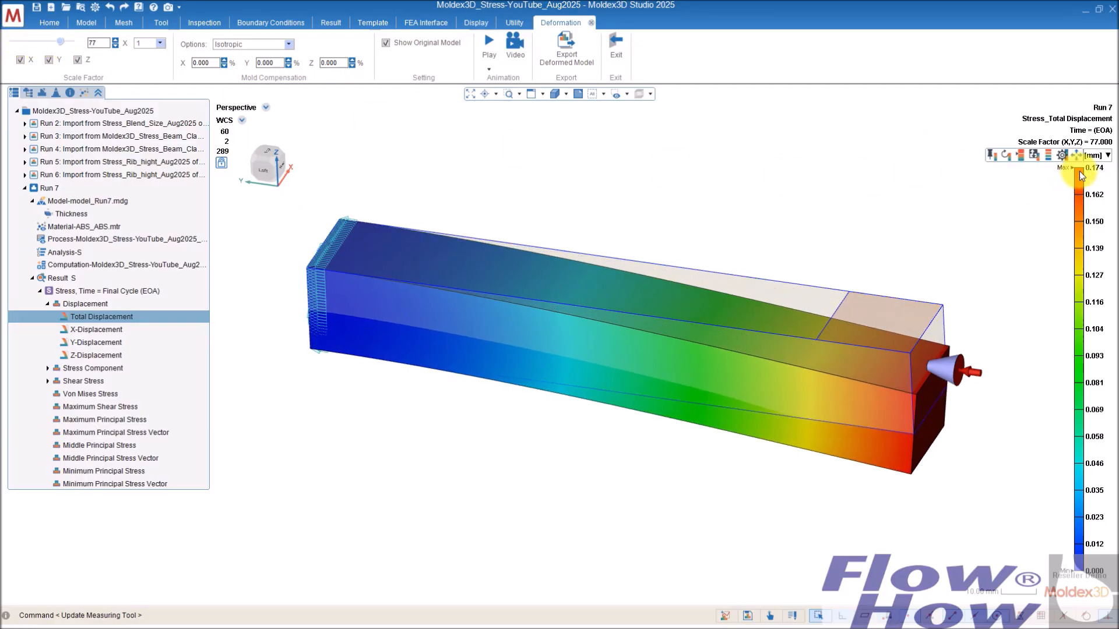
middle_drag(518, 267, 467, 299)
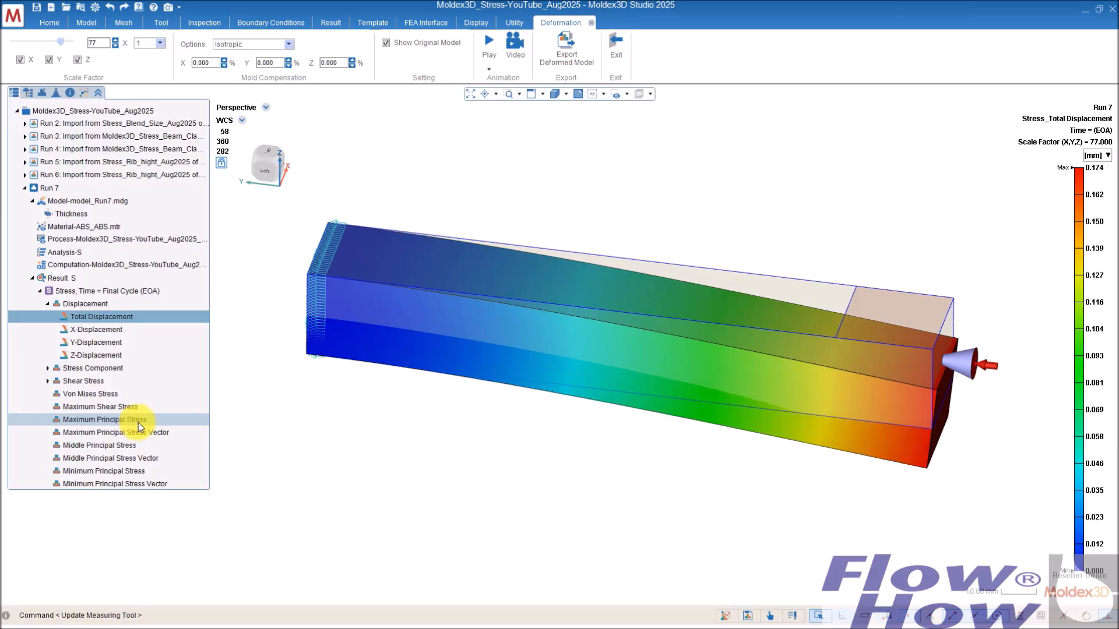
Step: Display the Von Mises Stress result of Run 7 on the deformed beam
middle_drag(343, 317, 475, 224)
right_drag(475, 225, 418, 309)
scroll(316, 271, up, 4)
right_drag(315, 269, 423, 301)
click(114, 394)
right_drag(362, 369, 412, 336)
right_drag(748, 322, 470, 351)
scroll(382, 375, up, 4)
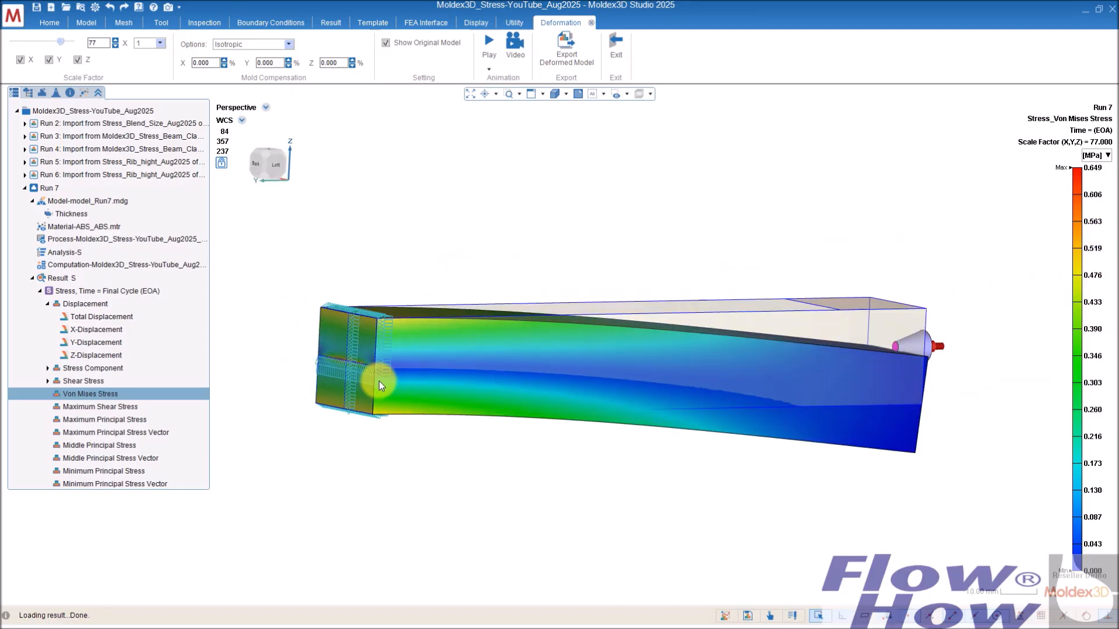
Step: Lower the Von Mises stress legend's upper limit to about 0.53 MPa and inspect the clamped end
right_drag(368, 376, 337, 377)
scroll(337, 376, up, 8)
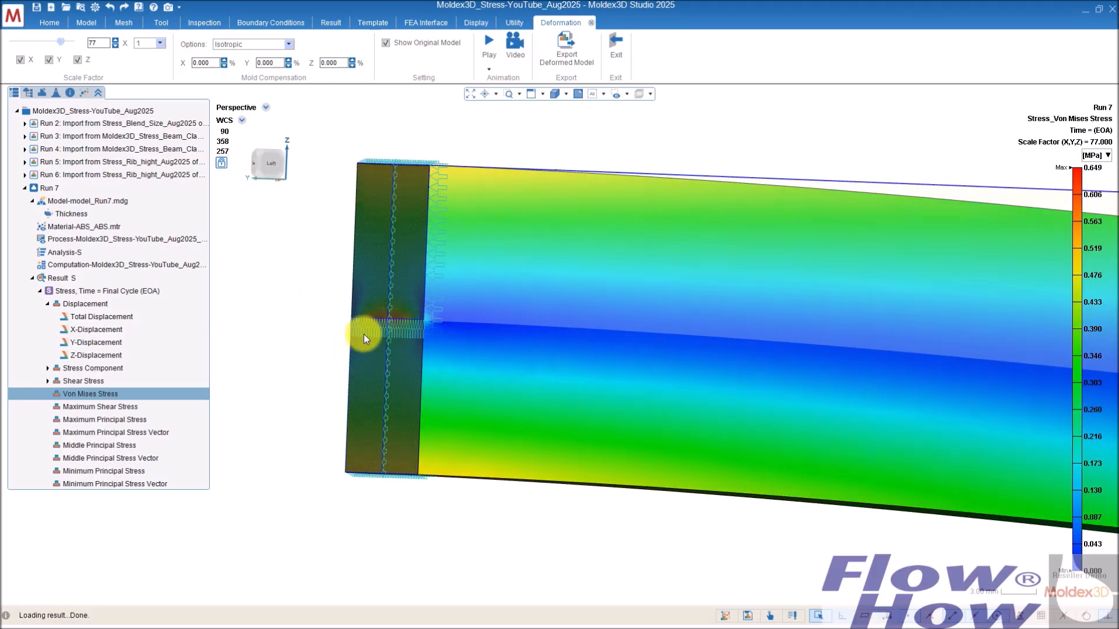
right_drag(396, 315, 498, 357)
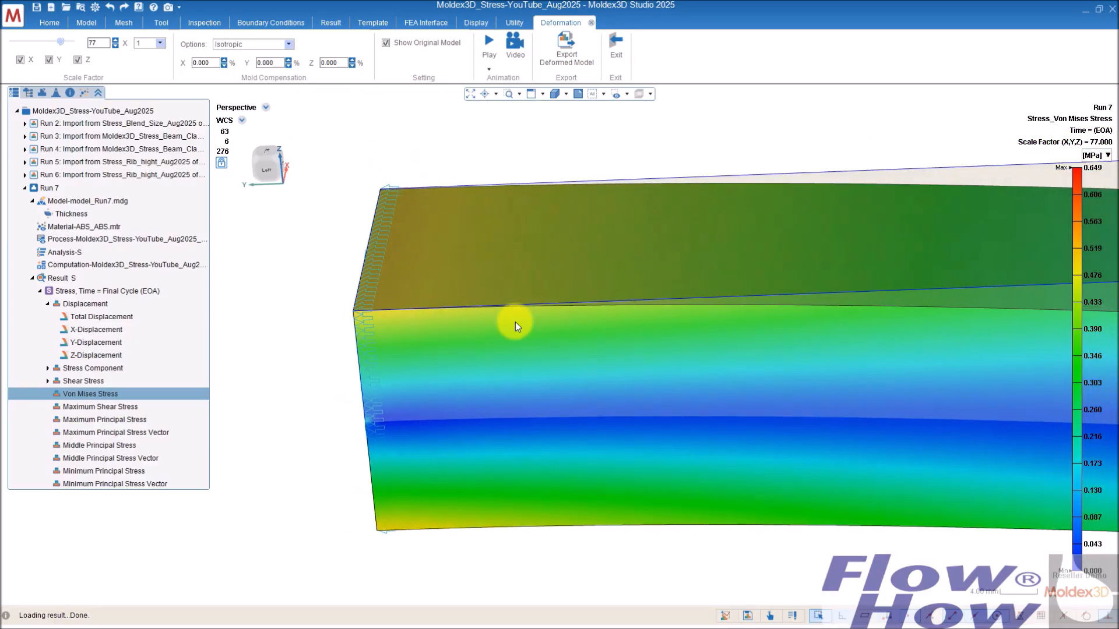
drag(1076, 168, 1075, 245)
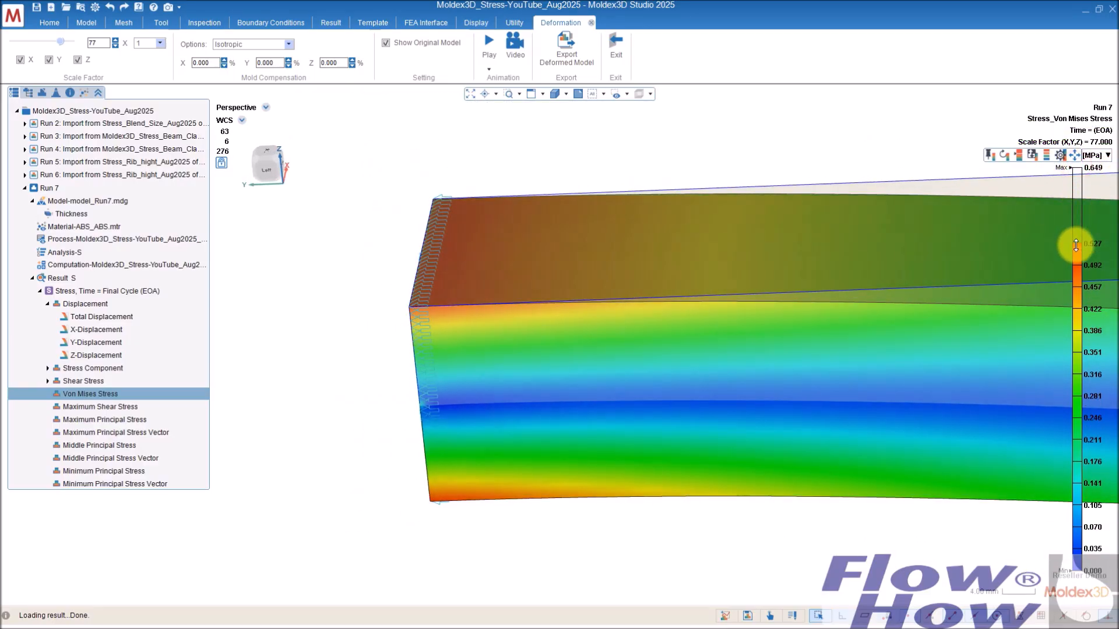
mouse_move(723, 274)
right_down()
mouse_move(632, 325)
mouse_move(421, 344)
mouse_move(474, 298)
mouse_move(457, 314)
mouse_move(491, 330)
mouse_move(452, 382)
right_up()
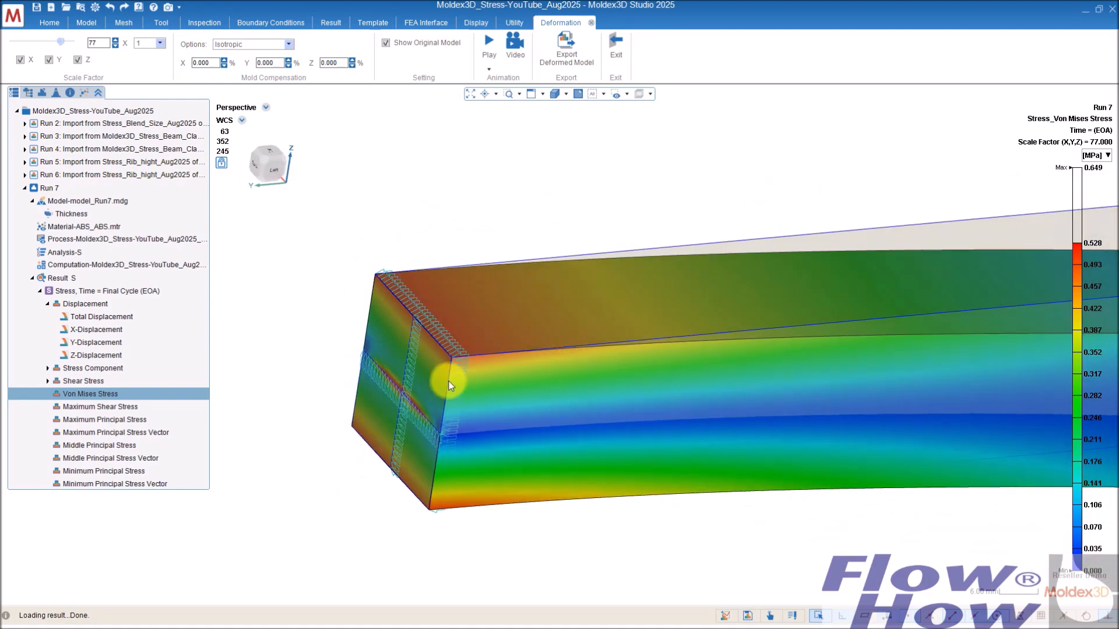
scroll(483, 362, up, 2)
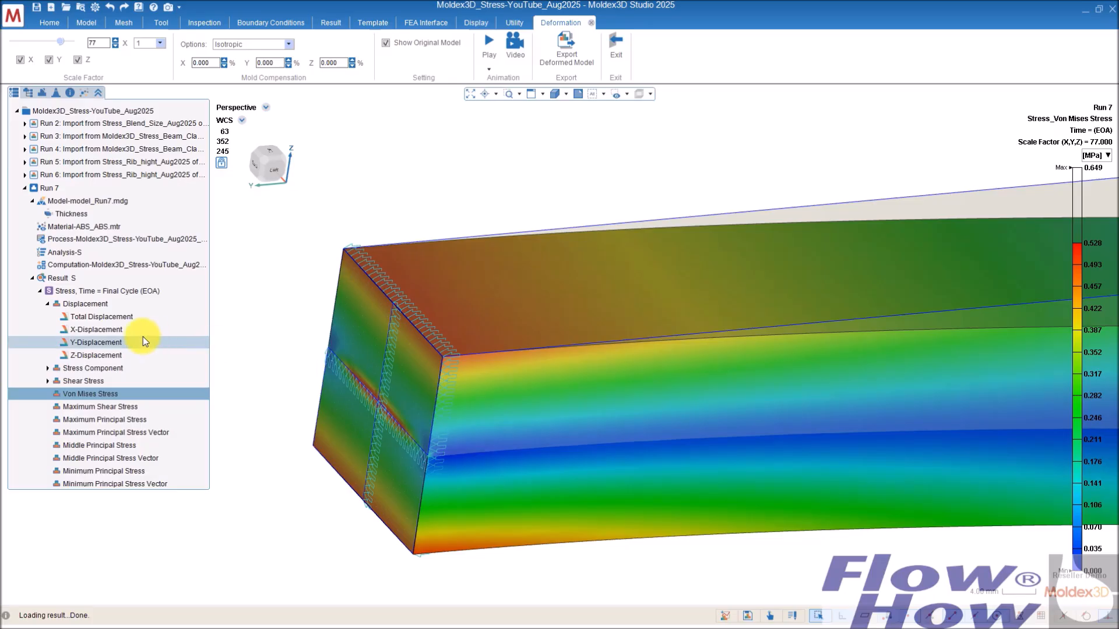
Step: Switch back to the Total Displacement result of Run 7
click(106, 318)
right_drag(592, 354, 352, 361)
scroll(352, 362, up, 3)
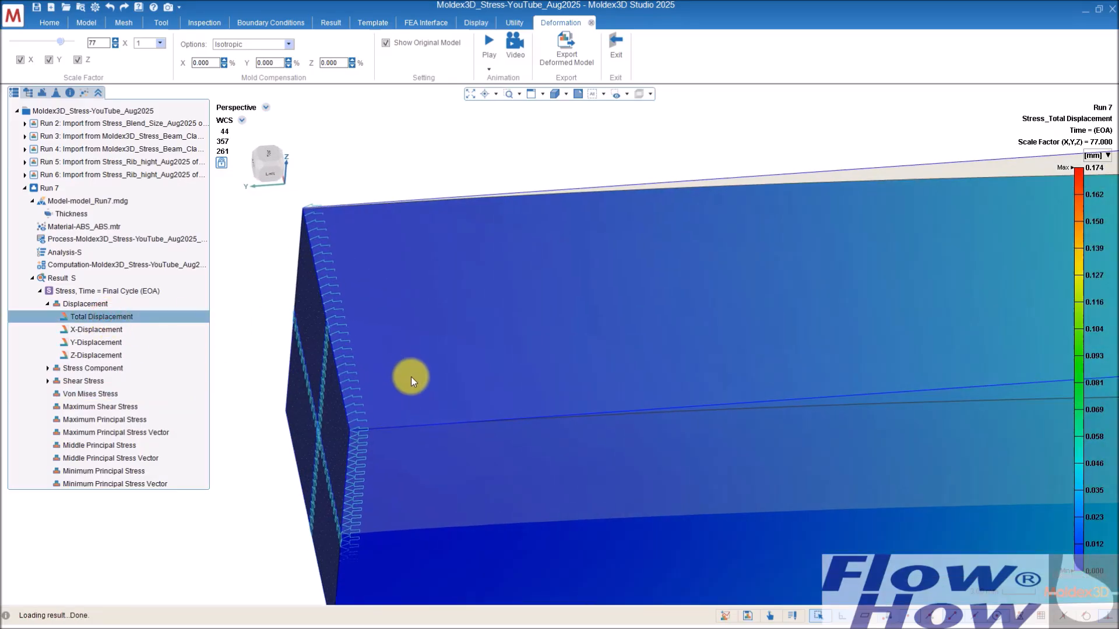
Step: Set the deformation scale factor to 100 and inspect the bent beam
mouse_move(60, 44)
mouse_down()
mouse_move(78, 42)
mouse_move(36, 42)
mouse_move(70, 43)
mouse_up()
right_drag(287, 229, 317, 222)
mouse_move(70, 42)
mouse_down()
mouse_move(31, 41)
mouse_move(88, 43)
mouse_up()
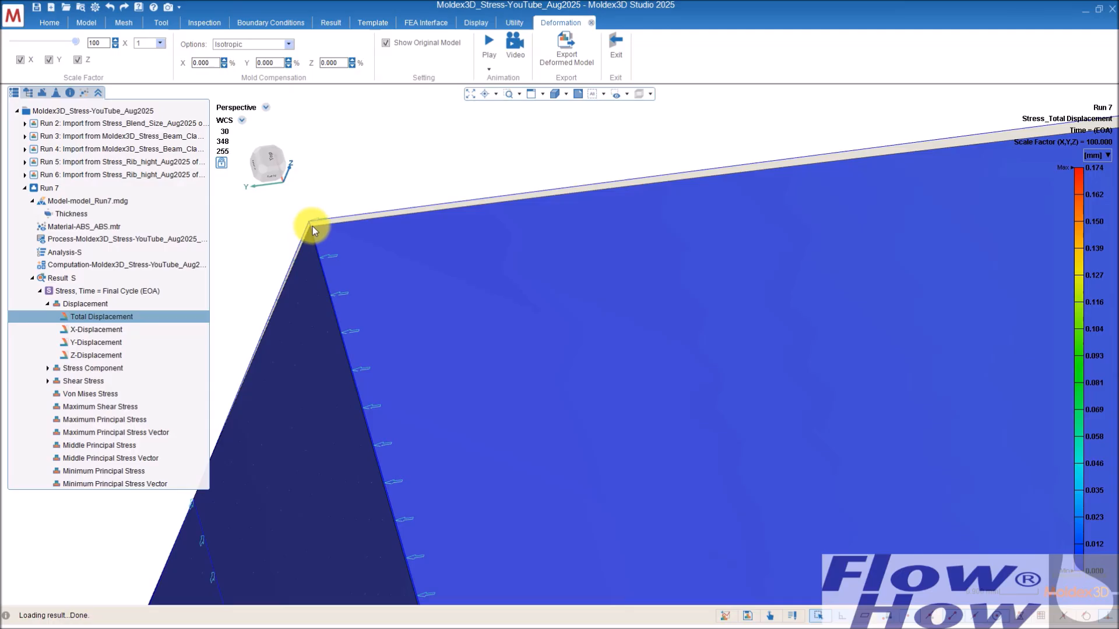
scroll(314, 227, down, 8)
scroll(494, 400, down, 6)
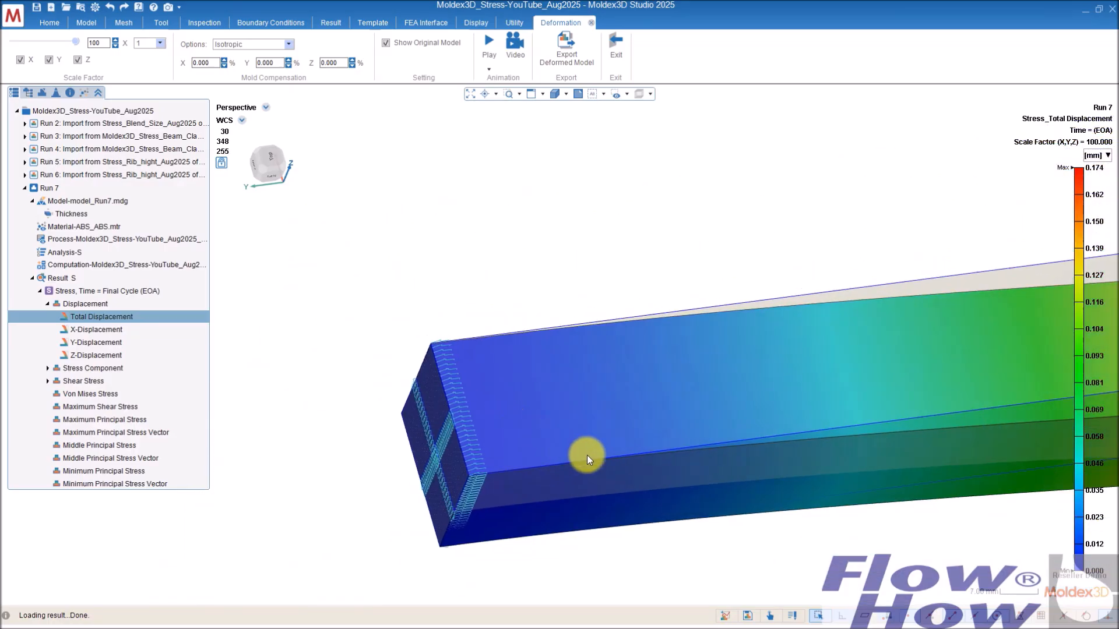
mouse_move(479, 370)
middle_down()
mouse_move(624, 330)
mouse_move(636, 317)
mouse_move(622, 295)
mouse_move(623, 355)
middle_up()
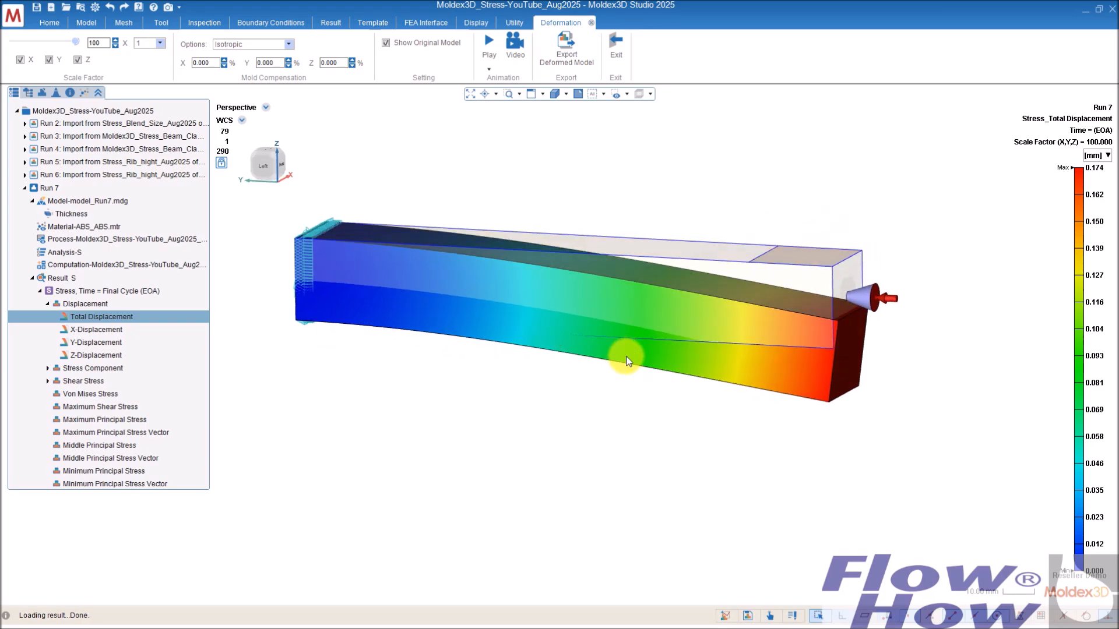
mouse_move(334, 386)
middle_down()
mouse_move(380, 304)
mouse_move(548, 286)
middle_up()
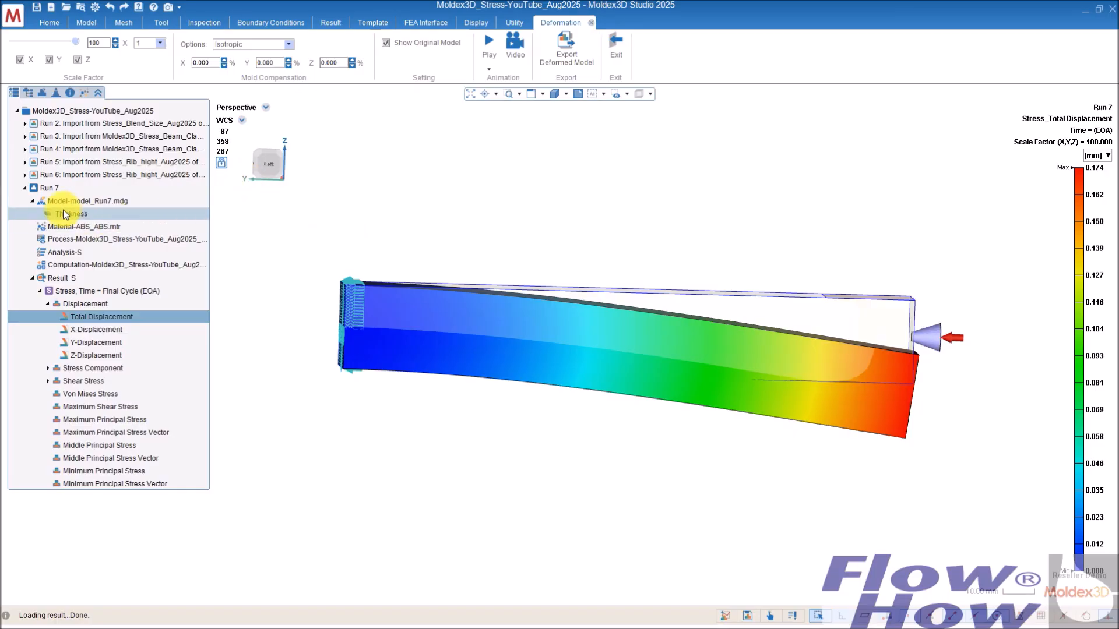
Step: Open the Total Displacement result of Run 3 (fully clamped beam) for comparison
double_click(138, 136)
middle_drag(768, 291, 523, 348)
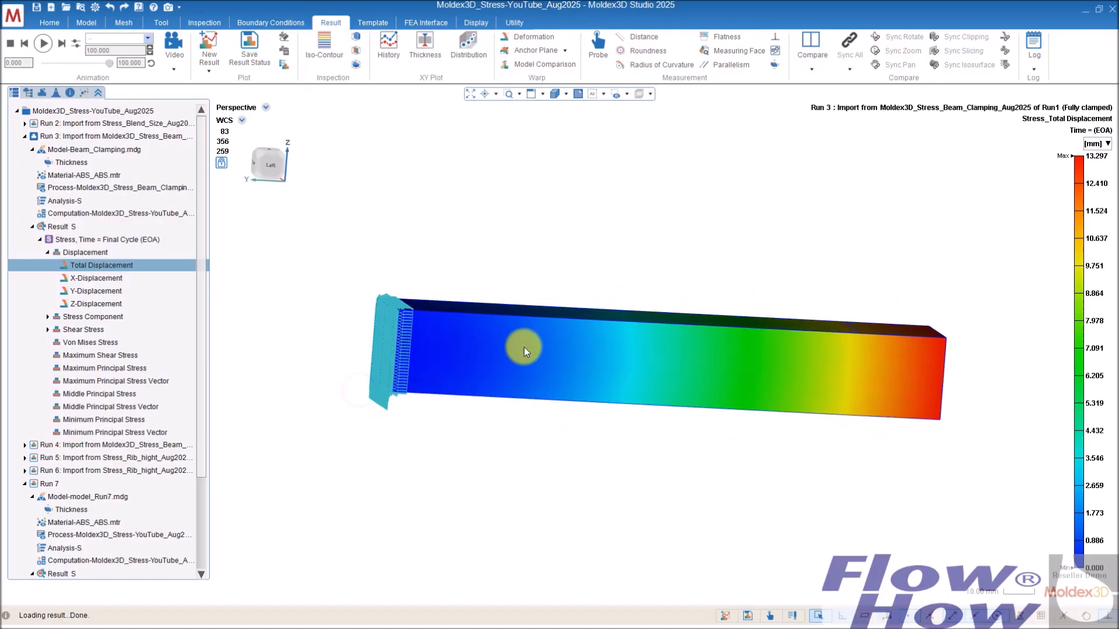
middle_drag(724, 342, 577, 377)
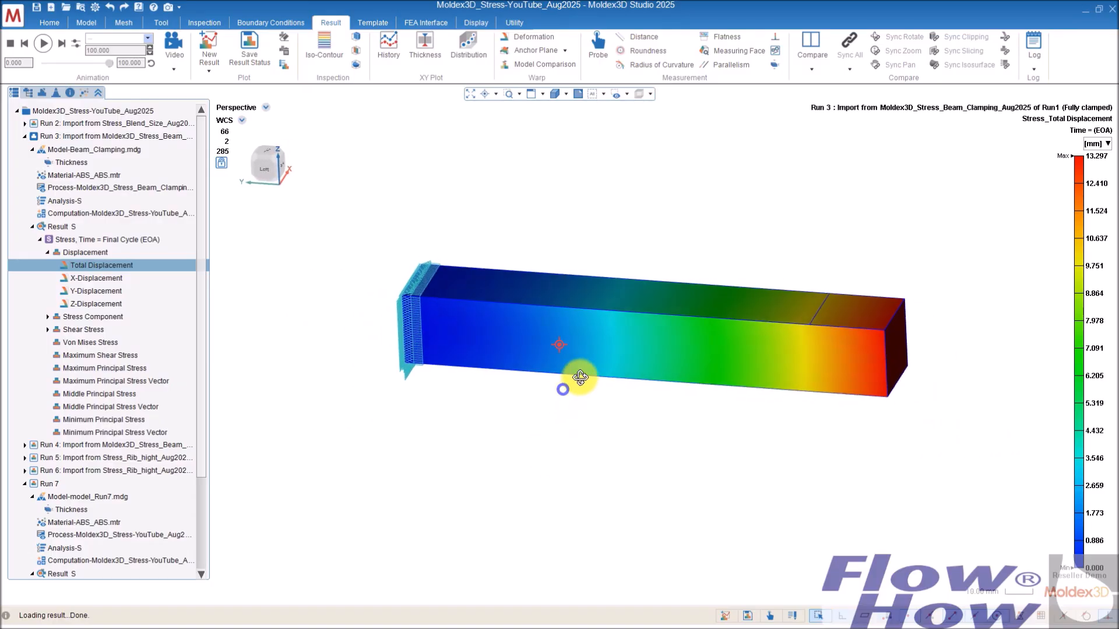
Step: Show Run 3's deformed shape with a deformation scale factor of 11
click(530, 36)
middle_drag(469, 239, 467, 320)
scroll(431, 303, up, 5)
right_drag(392, 222, 413, 276)
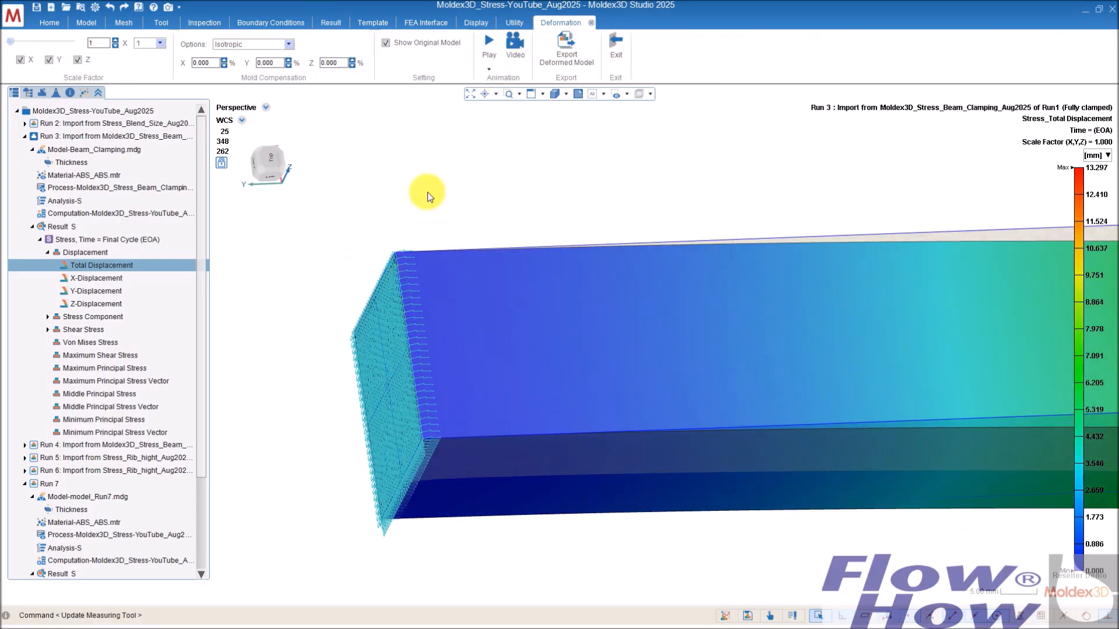
drag(11, 41, 17, 41)
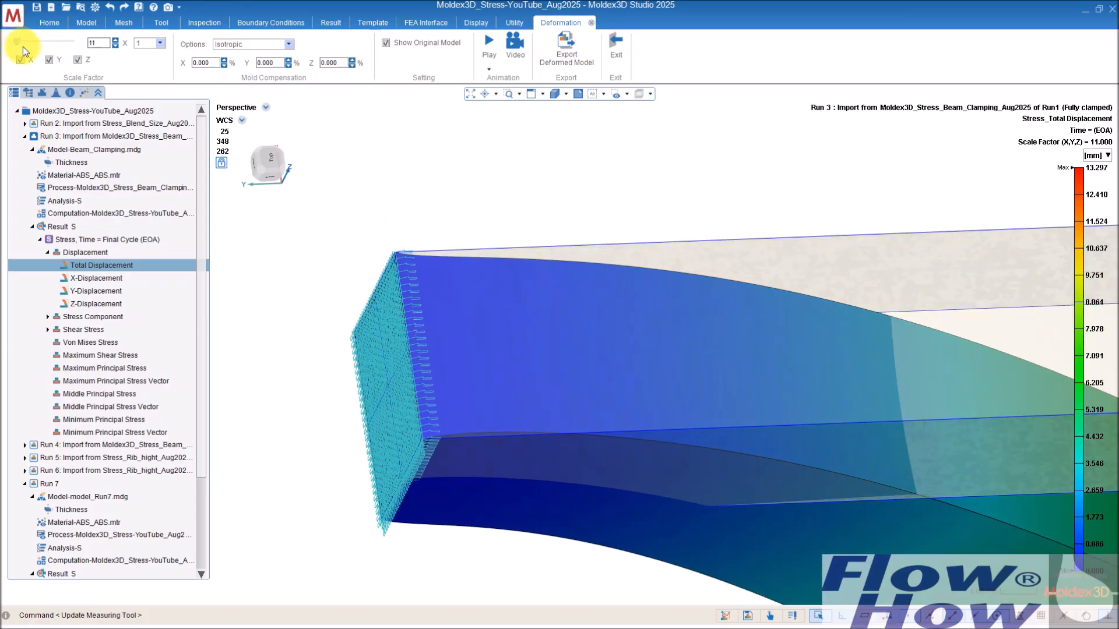
mouse_move(794, 429)
right_down()
mouse_move(594, 282)
mouse_move(759, 397)
mouse_move(757, 265)
right_up()
right_drag(343, 152, 370, 262)
right_drag(324, 193, 342, 250)
scroll(320, 257, up, 9)
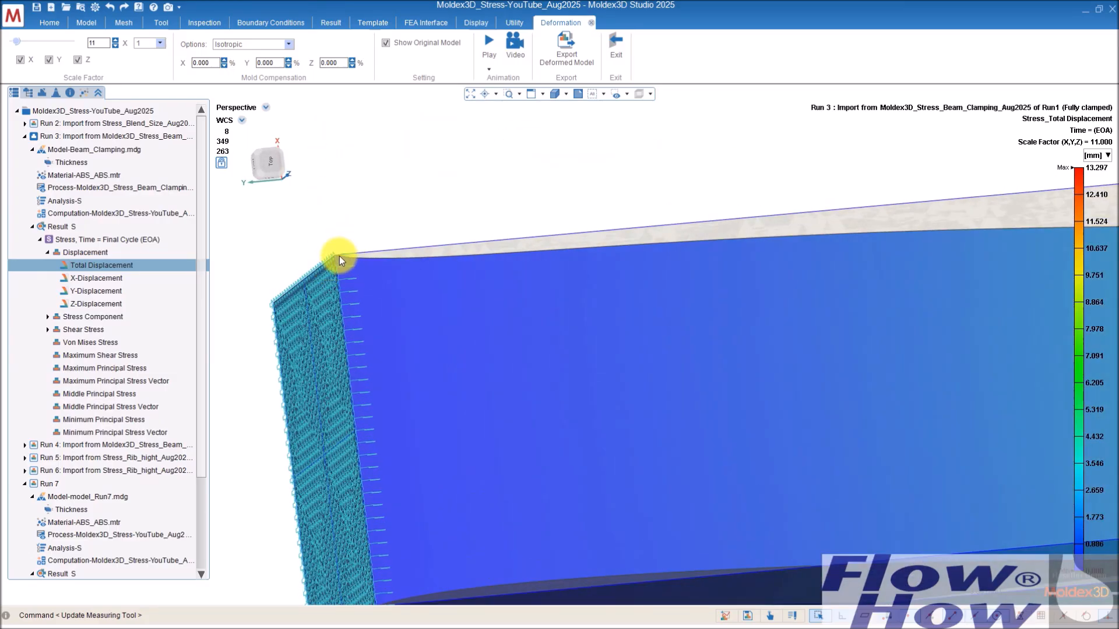
scroll(338, 255, down, 6)
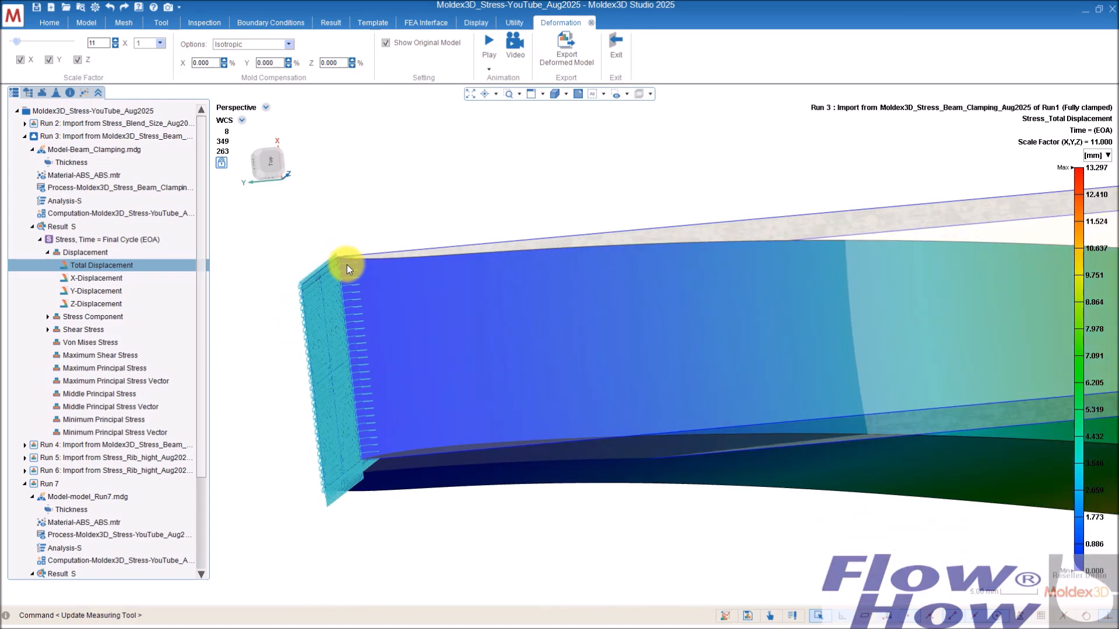
middle_drag(422, 319, 375, 336)
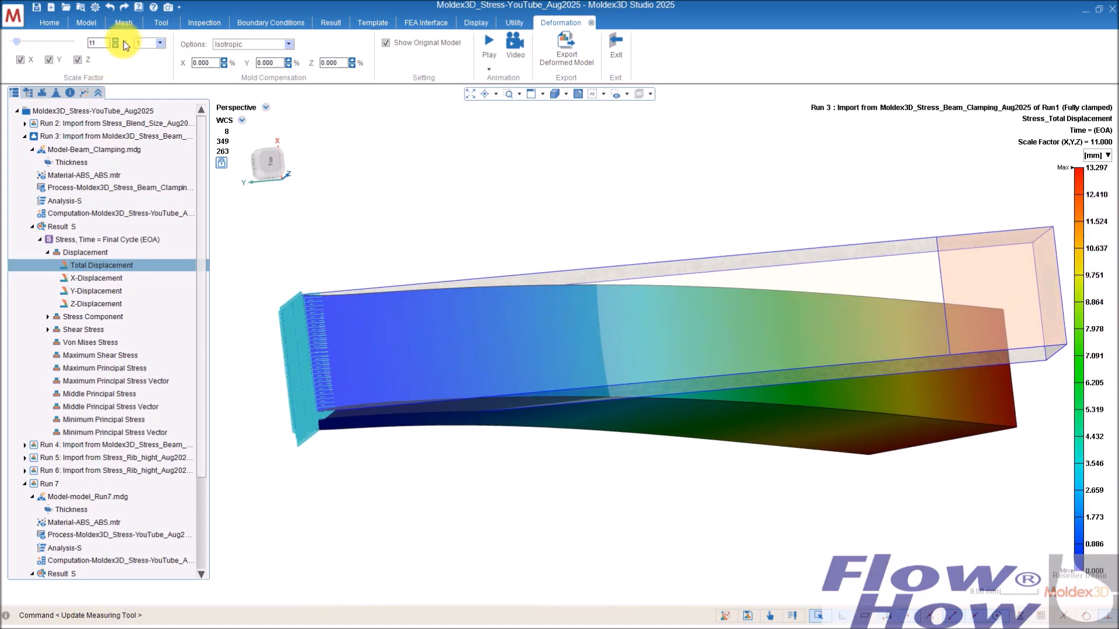
Step: Reset the deformation scale factor to 1 and display Run 3's Von Mises Stress near the clamped end
drag(15, 42, 10, 42)
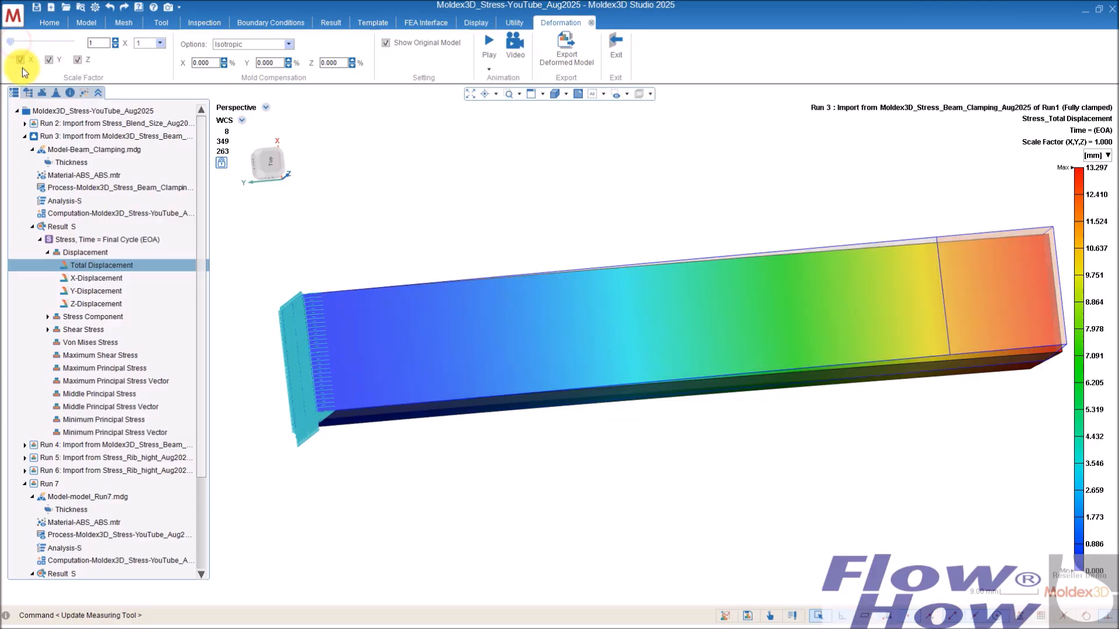
middle_drag(519, 334, 525, 312)
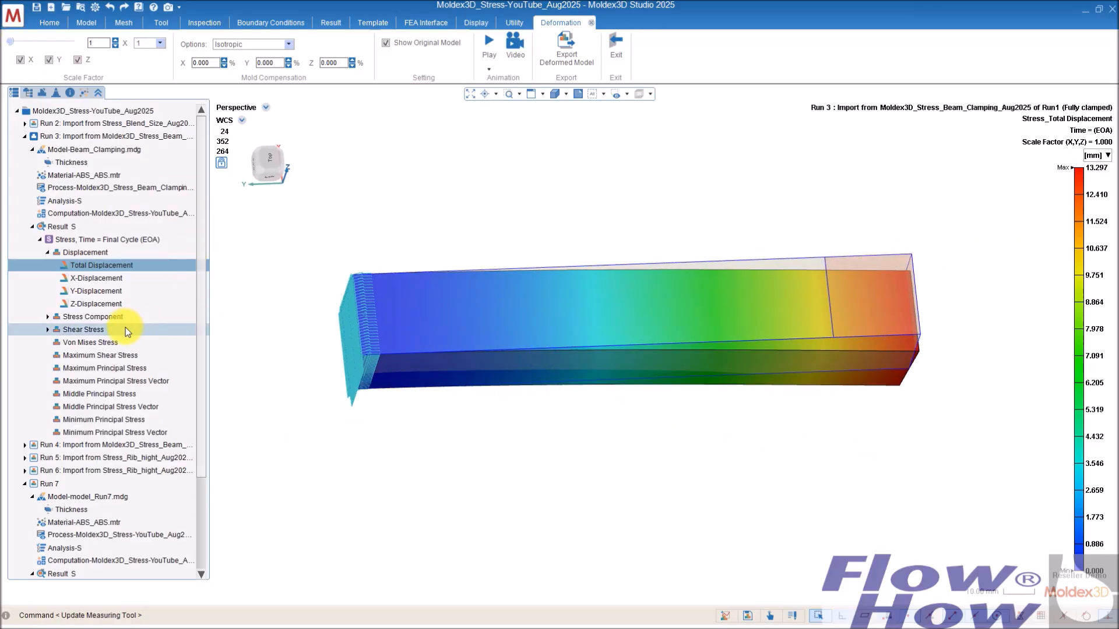
click(108, 341)
middle_drag(524, 360, 357, 332)
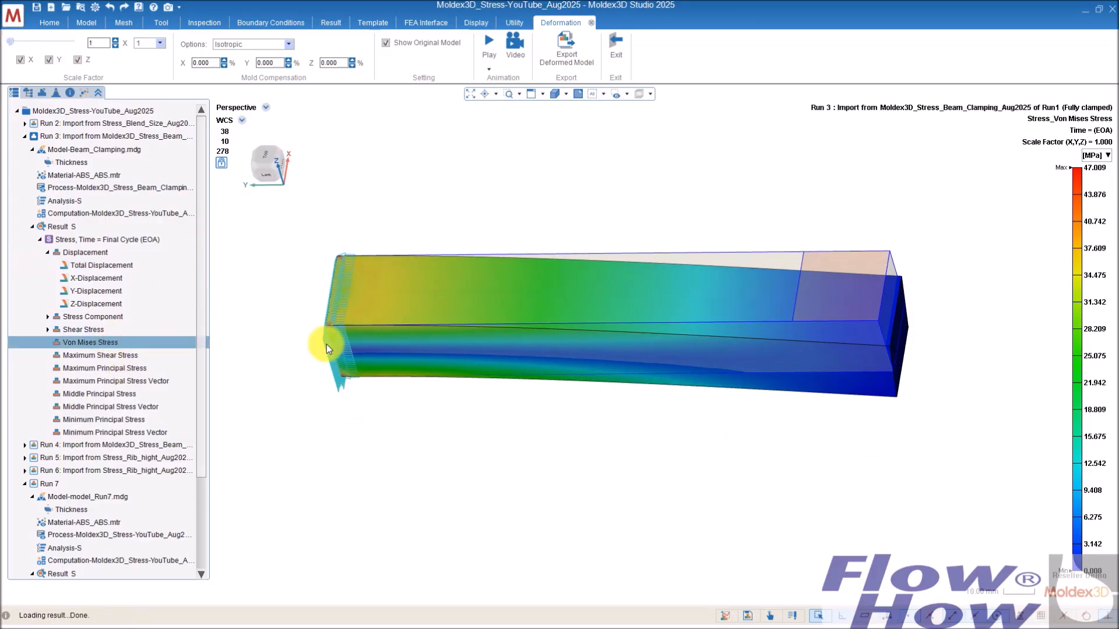
scroll(333, 325, up, 5)
scroll(335, 322, up, 3)
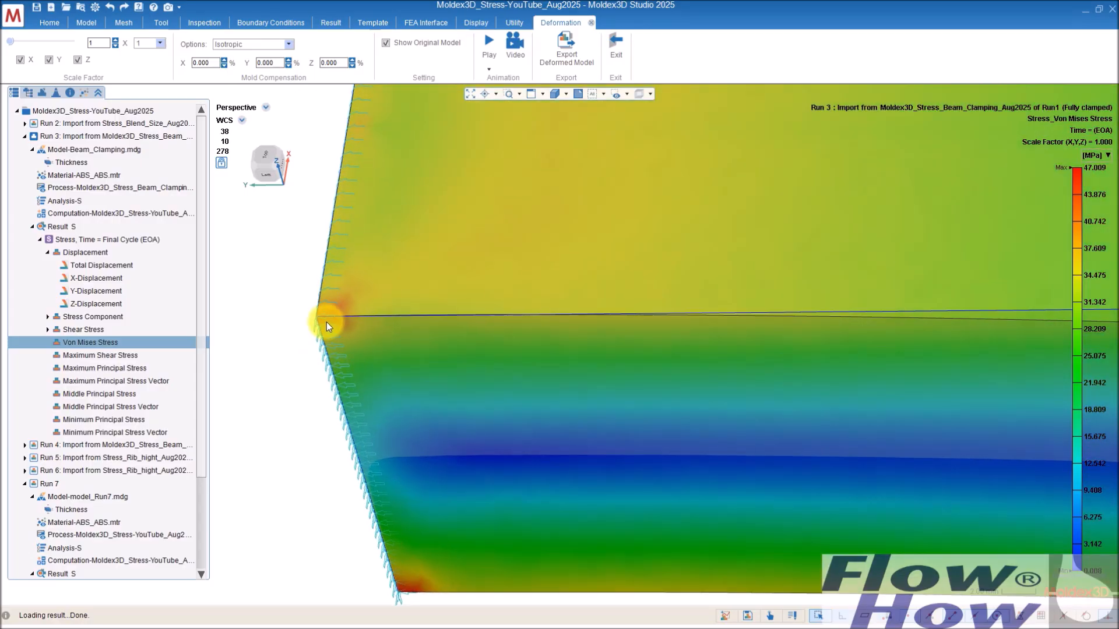
scroll(327, 310, down, 6)
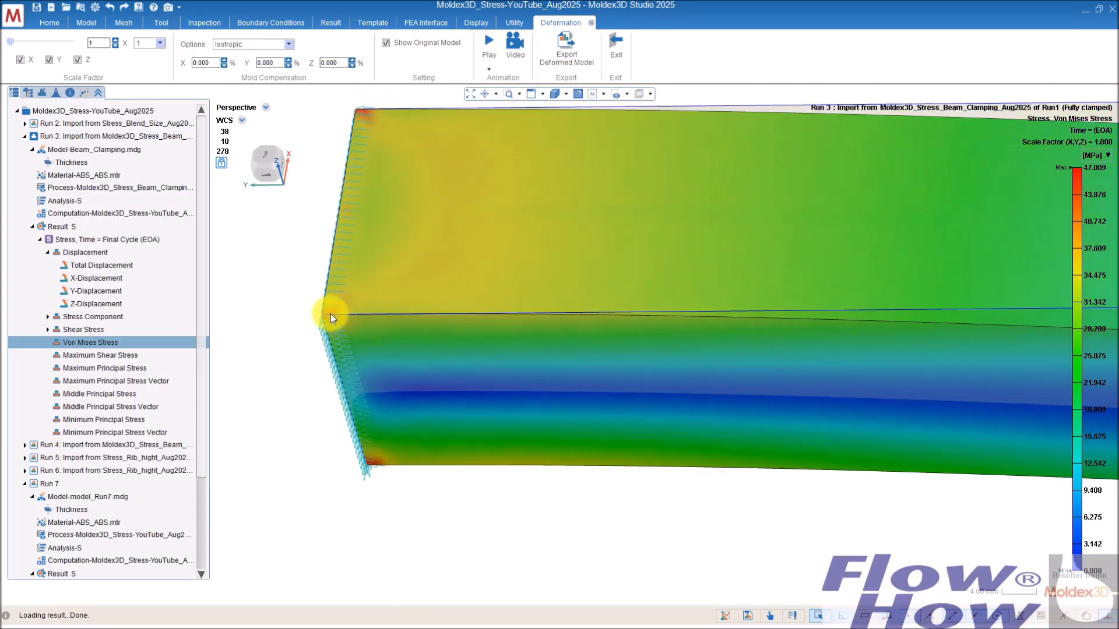
scroll(332, 319, down, 2)
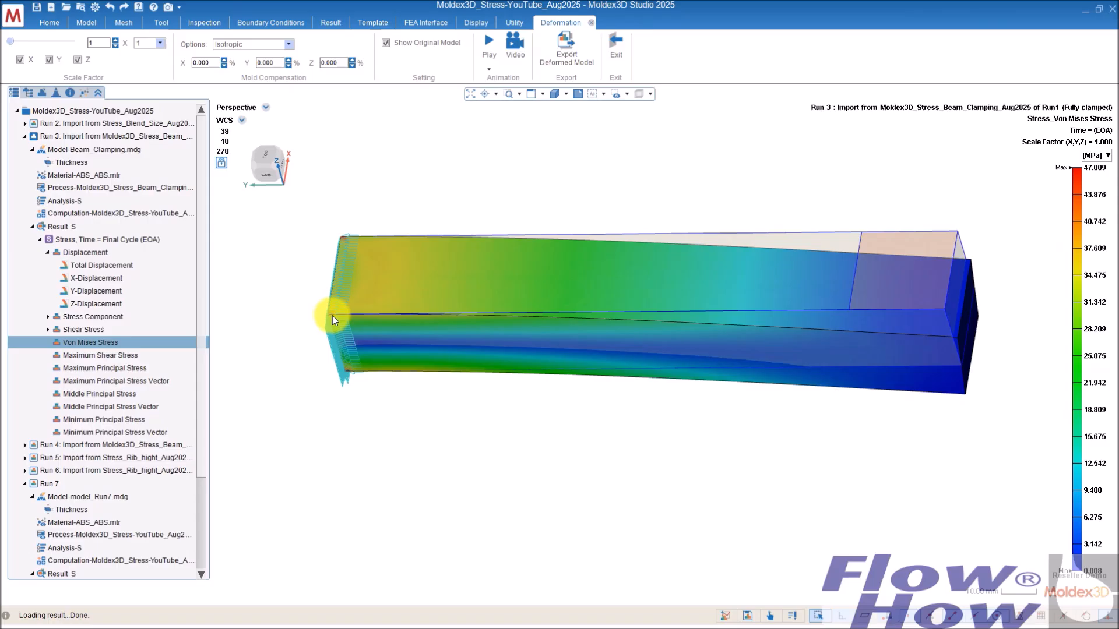
scroll(333, 319, down, 2)
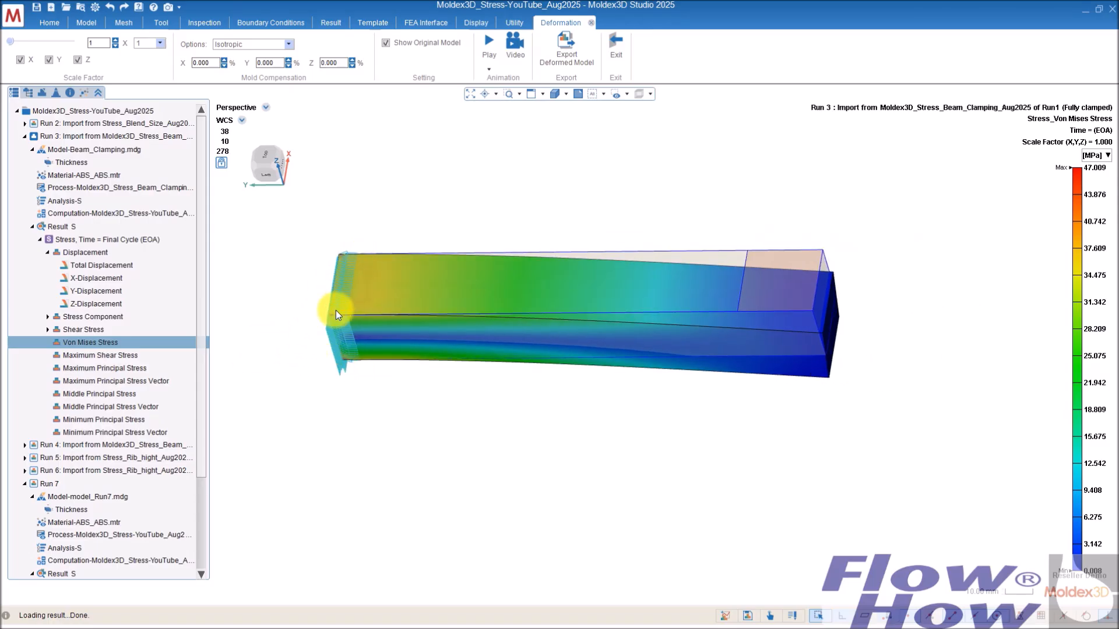
scroll(337, 319, up, 3)
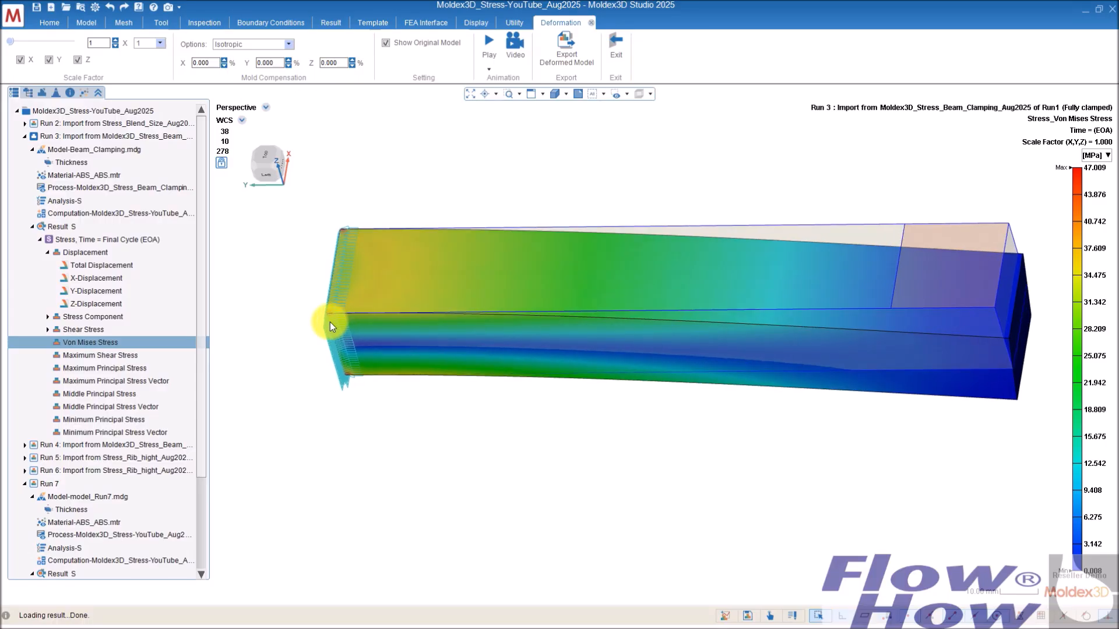
Step: Open Run 4 (simple clamped beam) and view its Von Mises Stress near the clamped end
scroll(329, 324, up, 2)
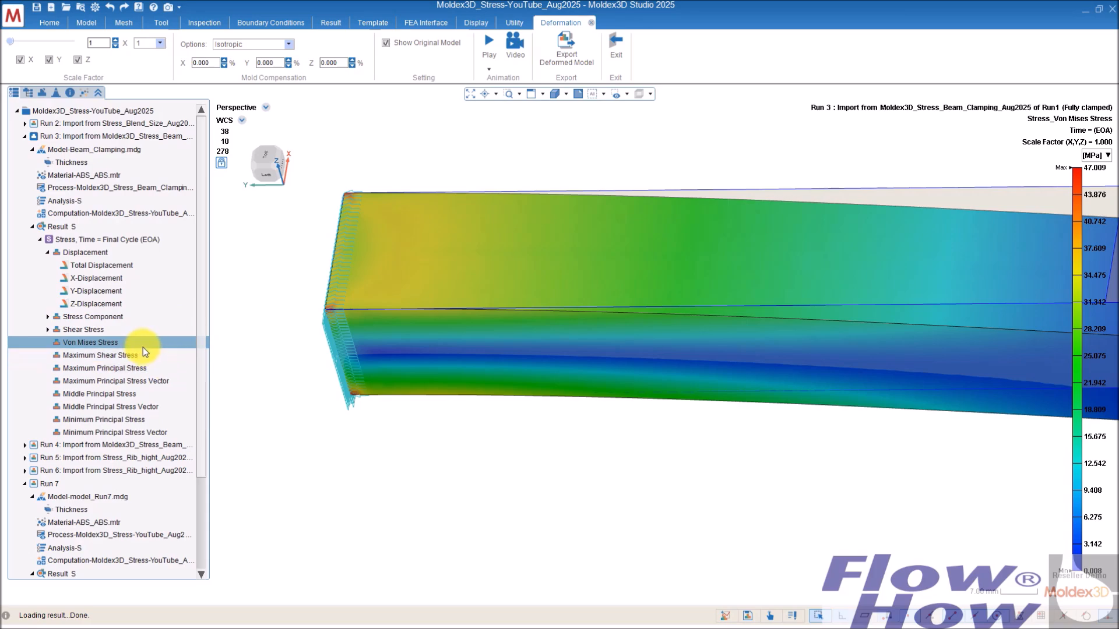
double_click(136, 445)
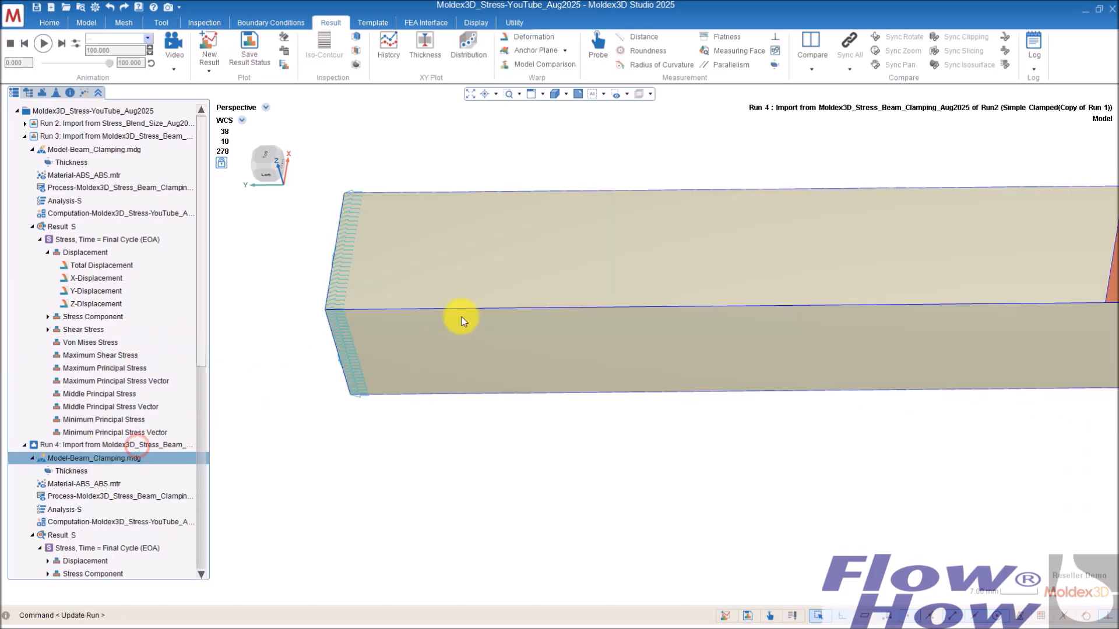
middle_drag(558, 390, 593, 347)
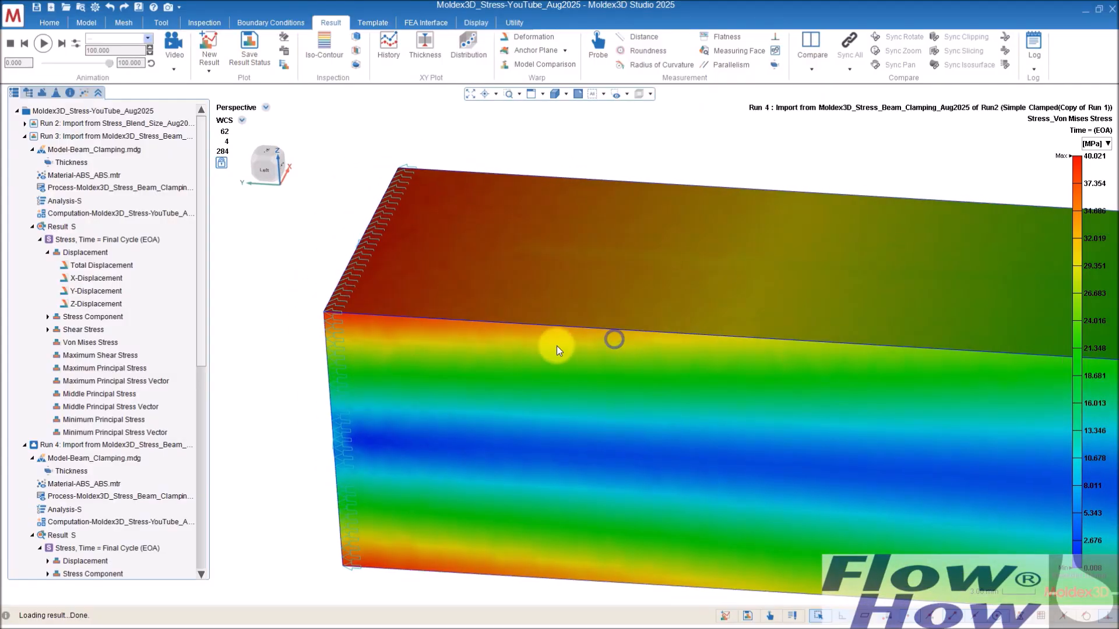
middle_drag(350, 303, 435, 220)
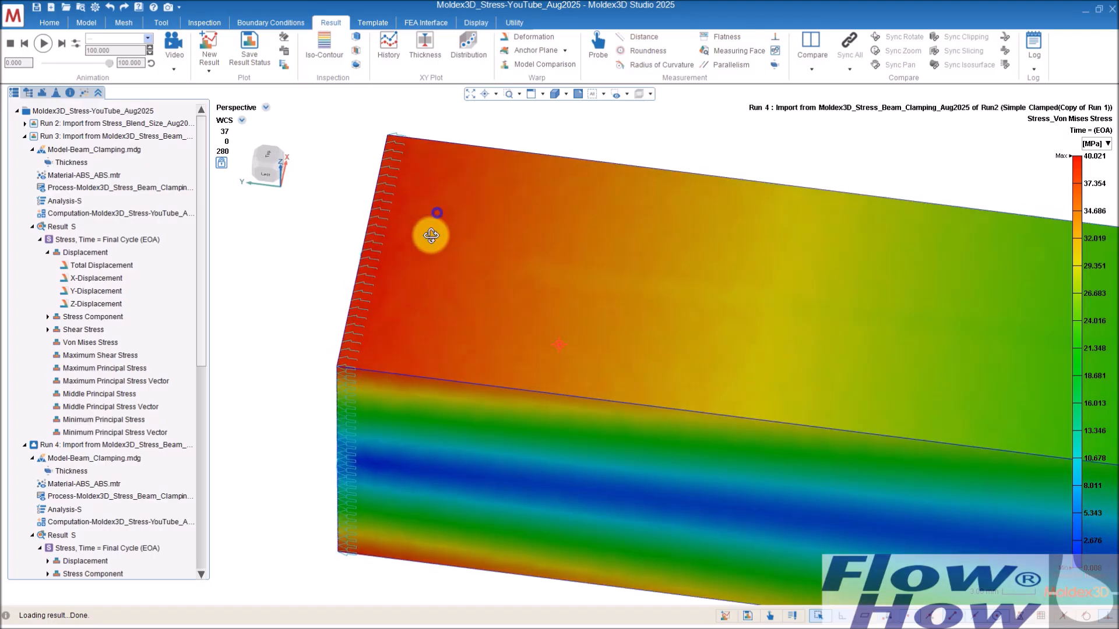
Step: Show Run 4's deformed shape with a deformation scale factor of 14
click(545, 37)
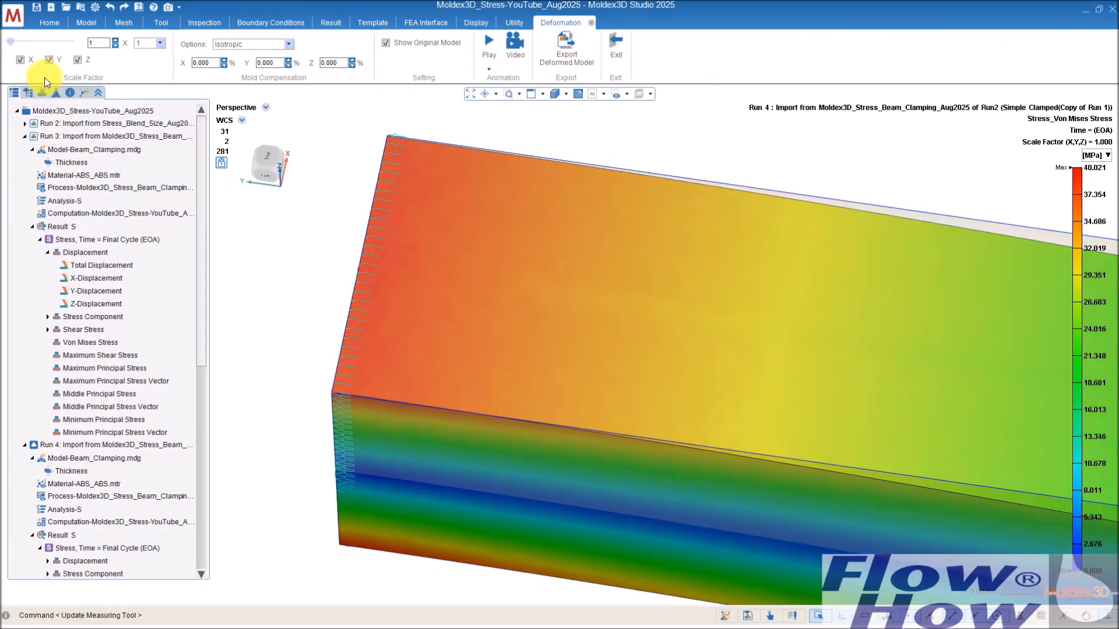
drag(9, 43, 16, 43)
middle_drag(449, 265, 729, 195)
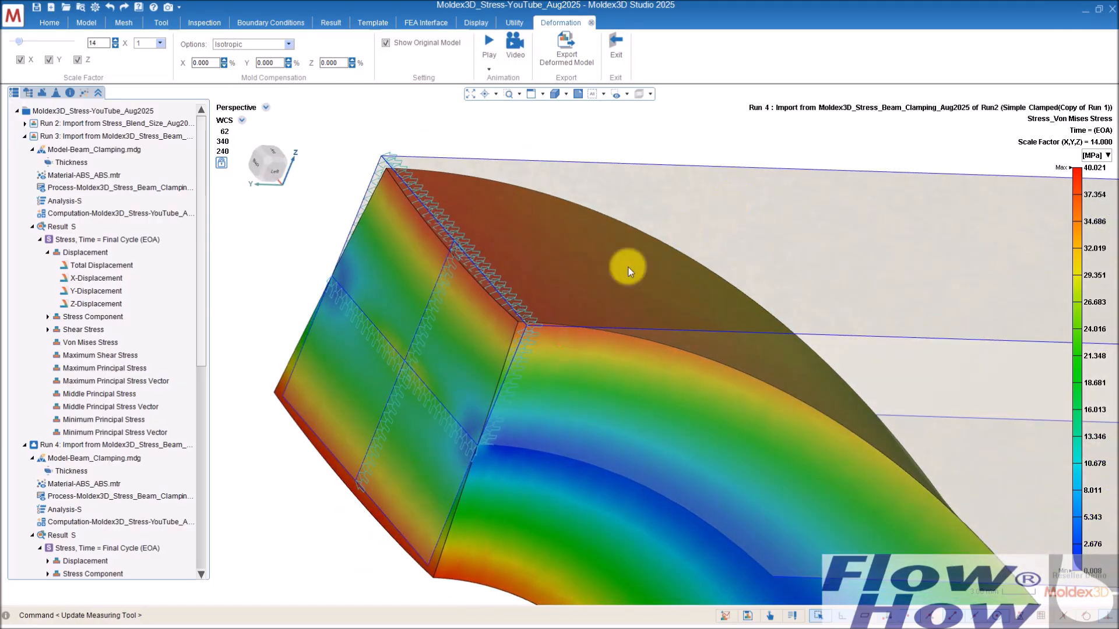
Step: Examine Run 4's bent beam from the side and near the clamped end
scroll(574, 319, down, 1)
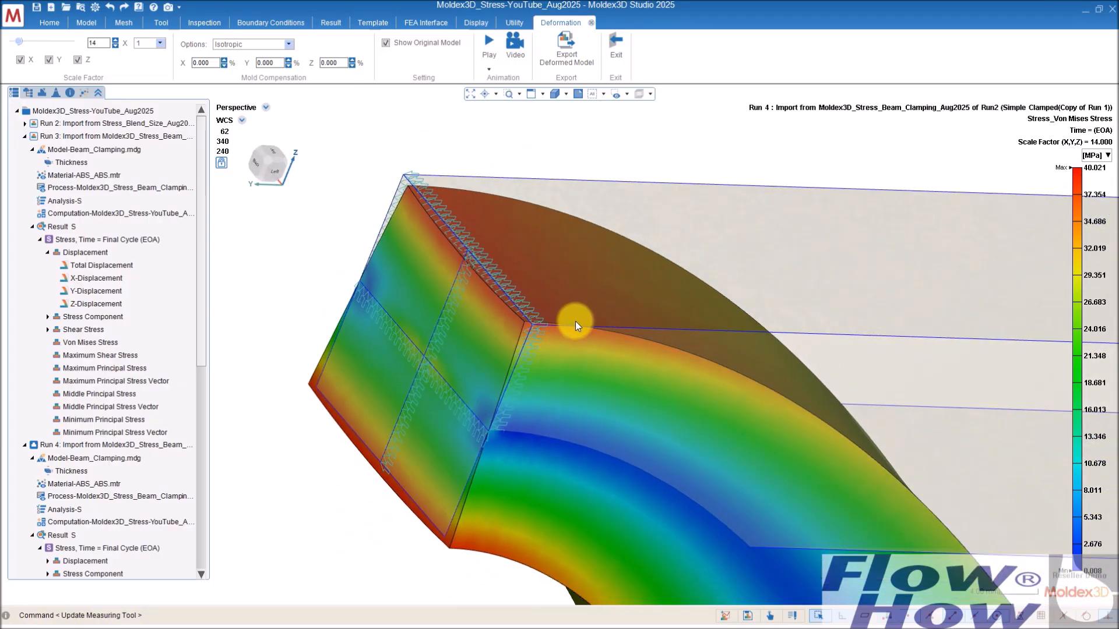
scroll(575, 321, down, 2)
scroll(705, 394, down, 3)
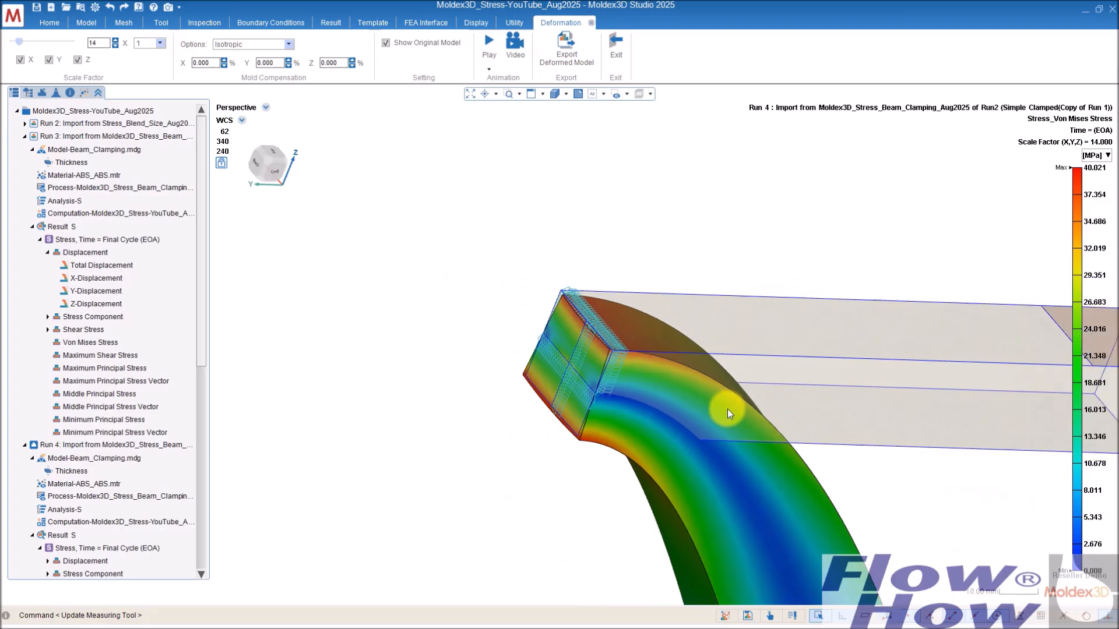
middle_drag(786, 476, 606, 282)
scroll(719, 394, down, 4)
middle_drag(761, 437, 509, 280)
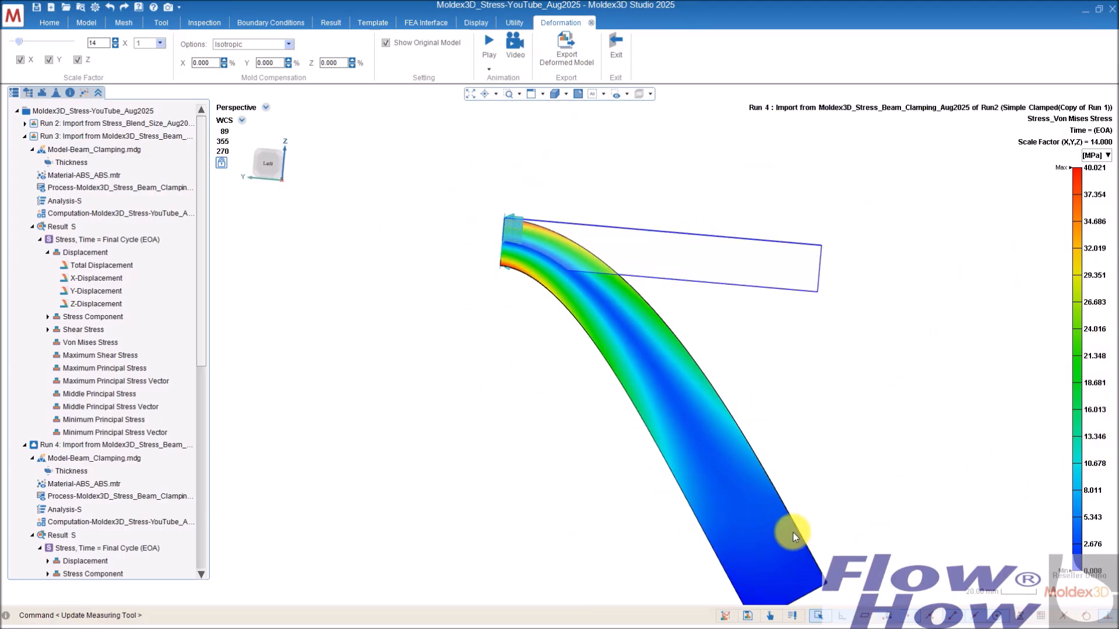
scroll(786, 501, down, 1)
scroll(788, 517, up, 4)
scroll(781, 512, down, 3)
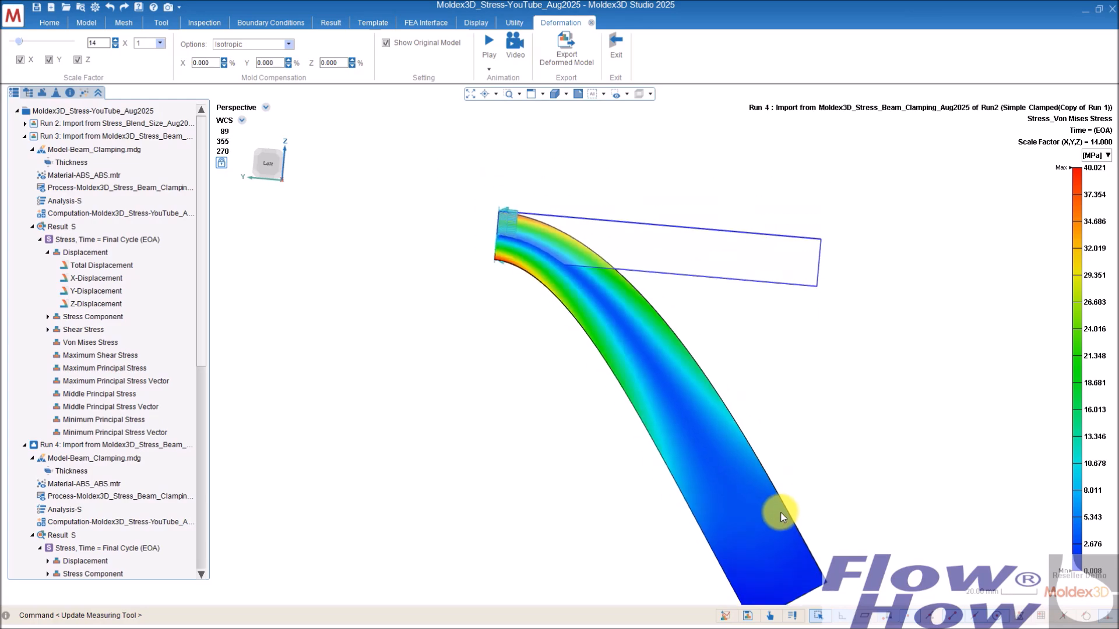
scroll(781, 512, down, 1)
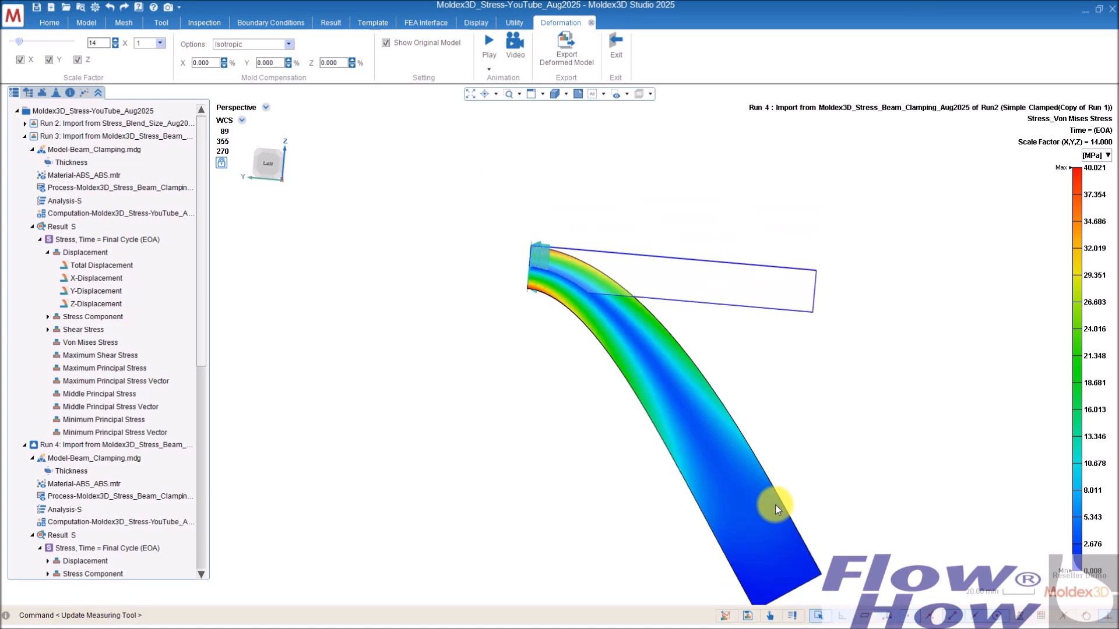
Step: Collapse Run 3 in the project tree and open Run 4's Total Displacement result
click(24, 136)
click(24, 149)
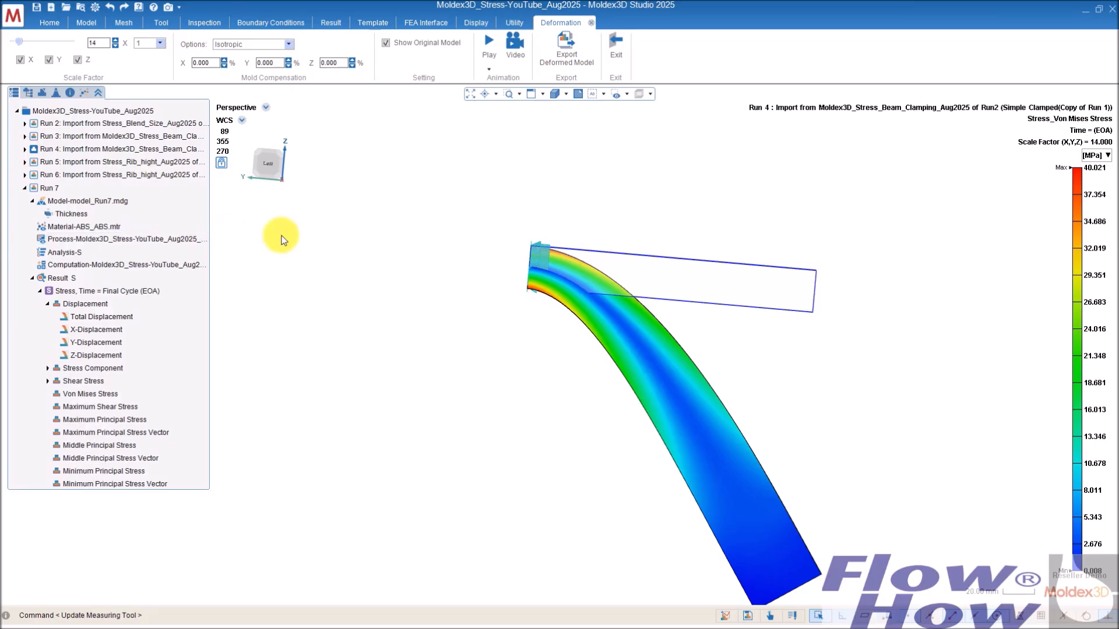
middle_drag(559, 344, 772, 356)
middle_drag(833, 455, 758, 430)
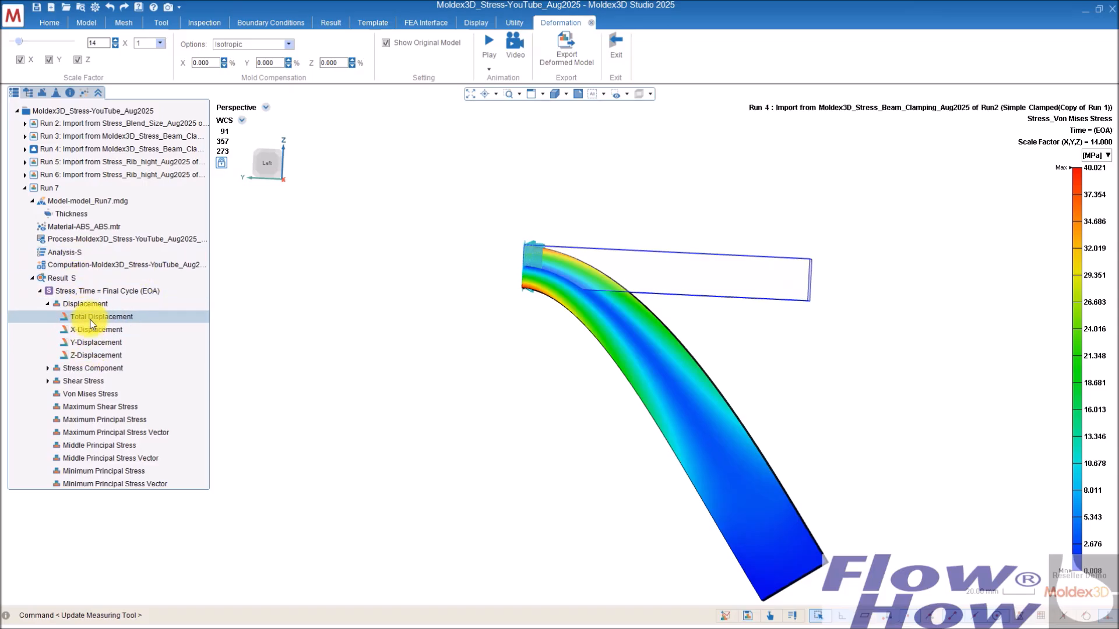
click(23, 148)
click(47, 251)
click(99, 264)
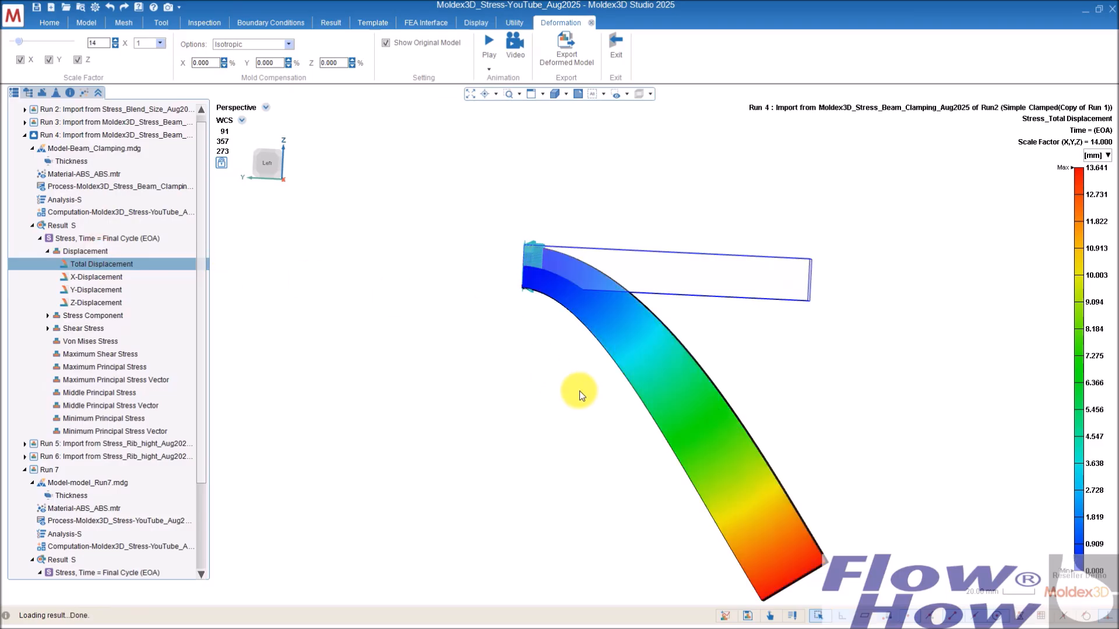
mouse_move(759, 477)
middle_down()
mouse_move(767, 392)
mouse_move(763, 418)
mouse_move(742, 407)
mouse_move(781, 379)
mouse_move(768, 416)
middle_up()
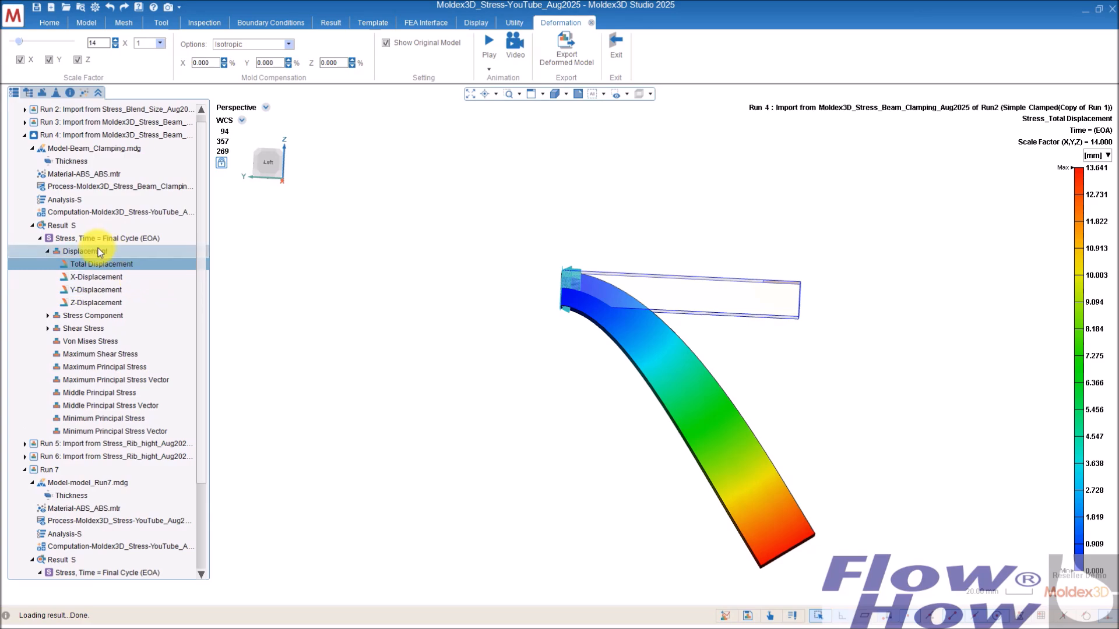
Step: Open Run 5's Total Displacement result (T-profile) and show its deformed shape
double_click(153, 445)
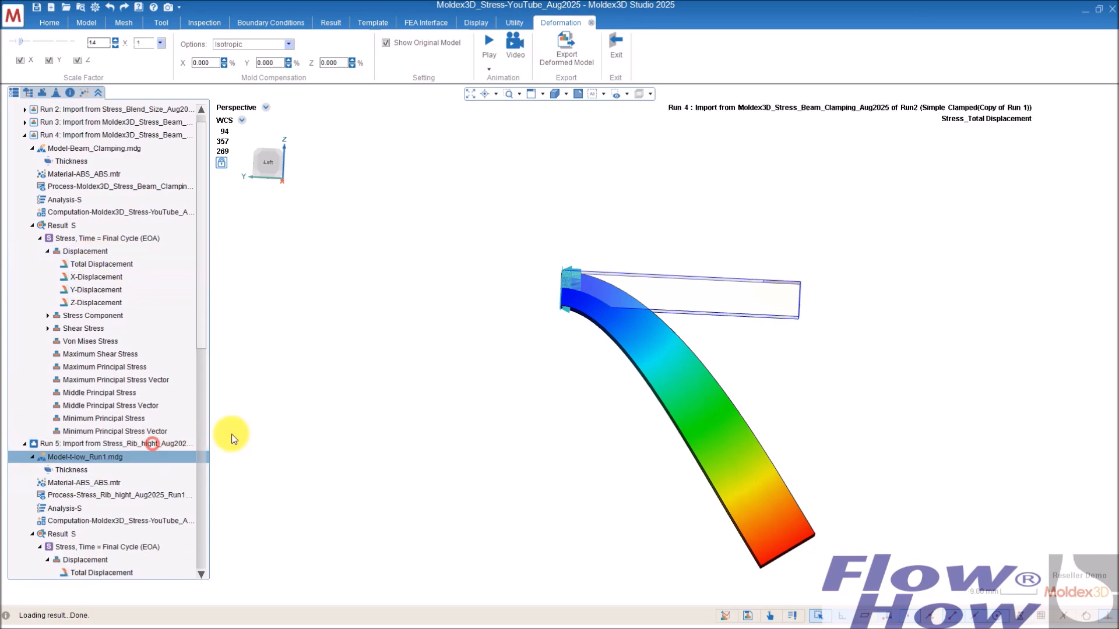
middle_drag(792, 357, 840, 393)
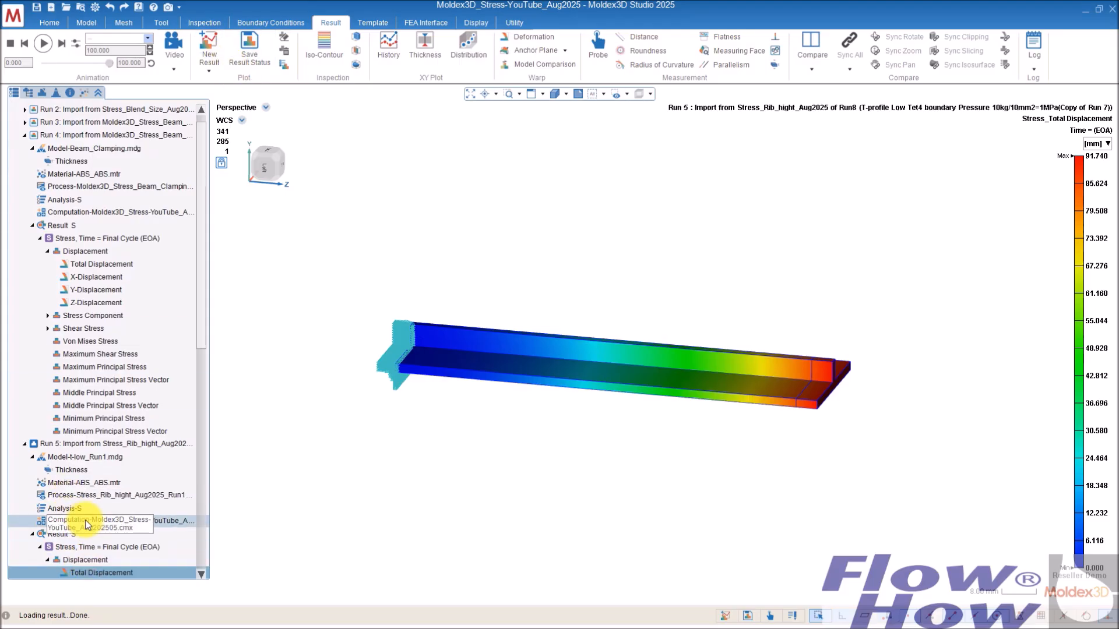
scroll(88, 519, down, 3)
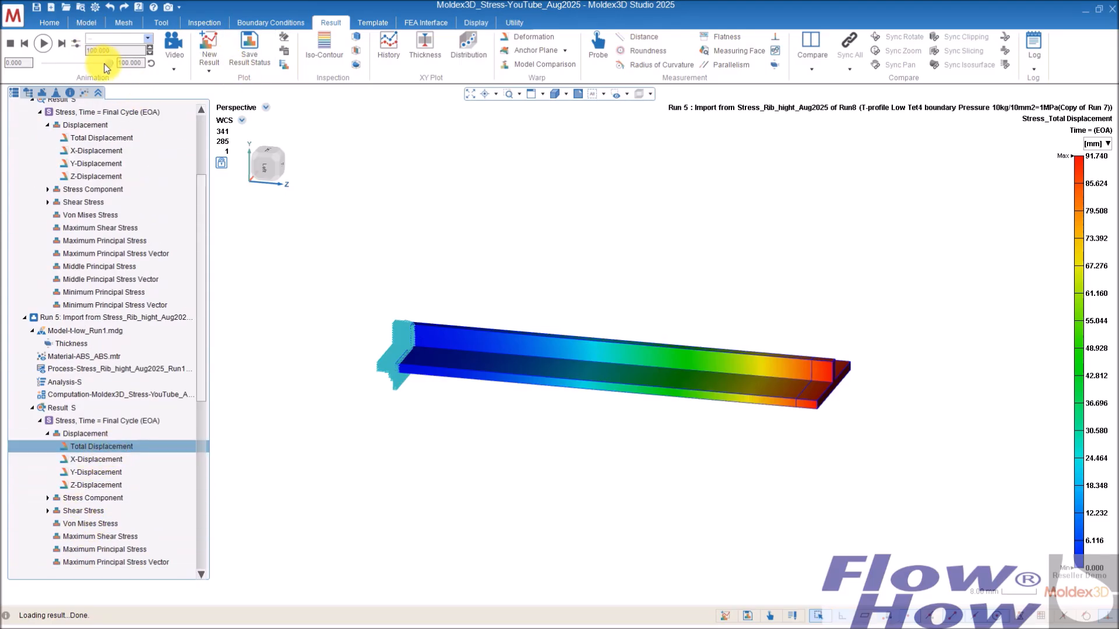
click(538, 37)
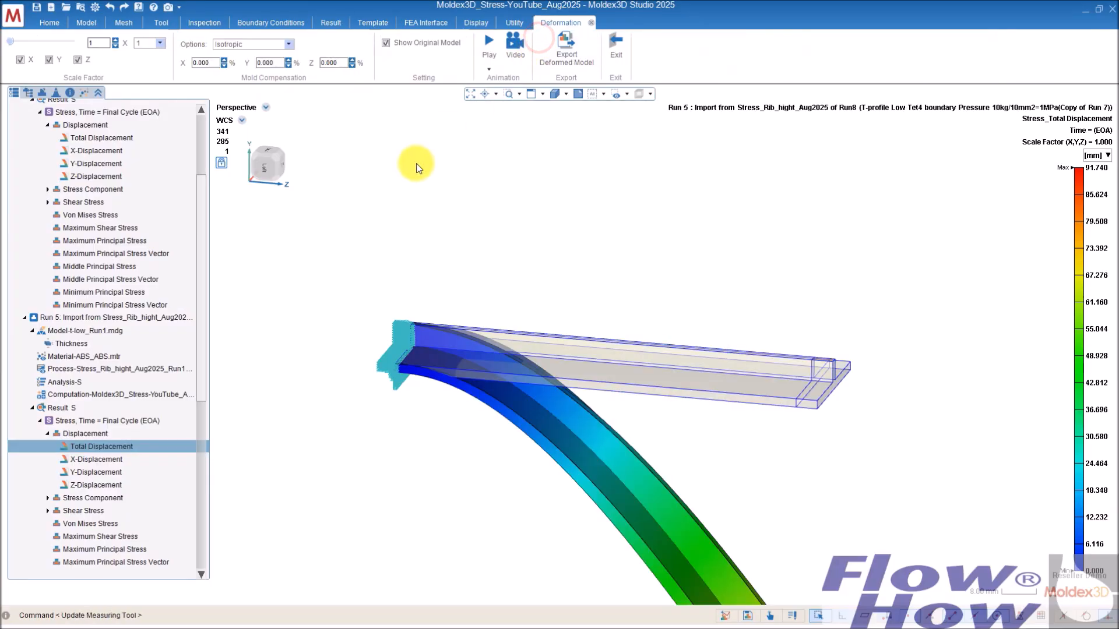
middle_drag(670, 449, 702, 393)
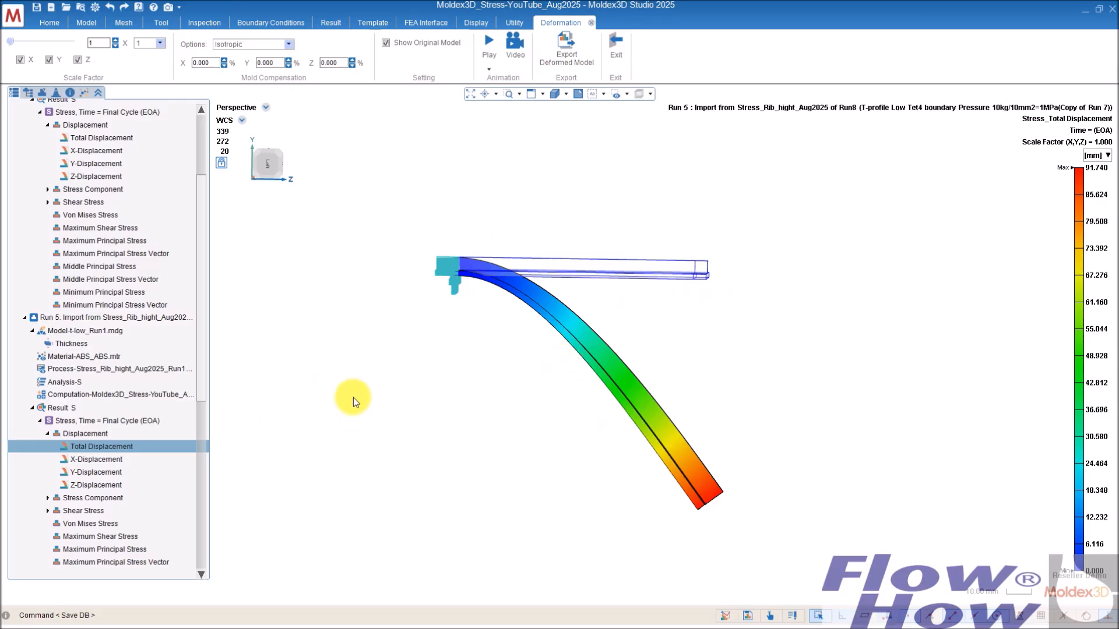
mouse_move(600, 470)
middle_down()
mouse_move(606, 432)
mouse_move(590, 430)
mouse_move(539, 323)
mouse_move(509, 320)
middle_up()
Step: Open Run 6's Total Displacement result (non-linear T-profile) and show its deformed shape
drag(202, 347, 197, 480)
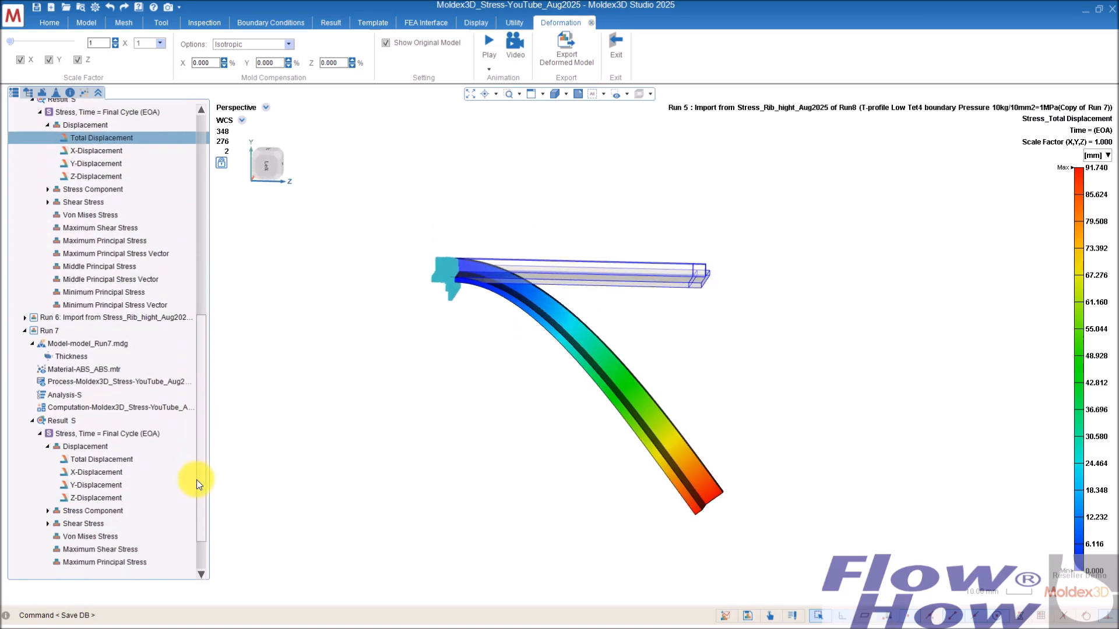
double_click(129, 319)
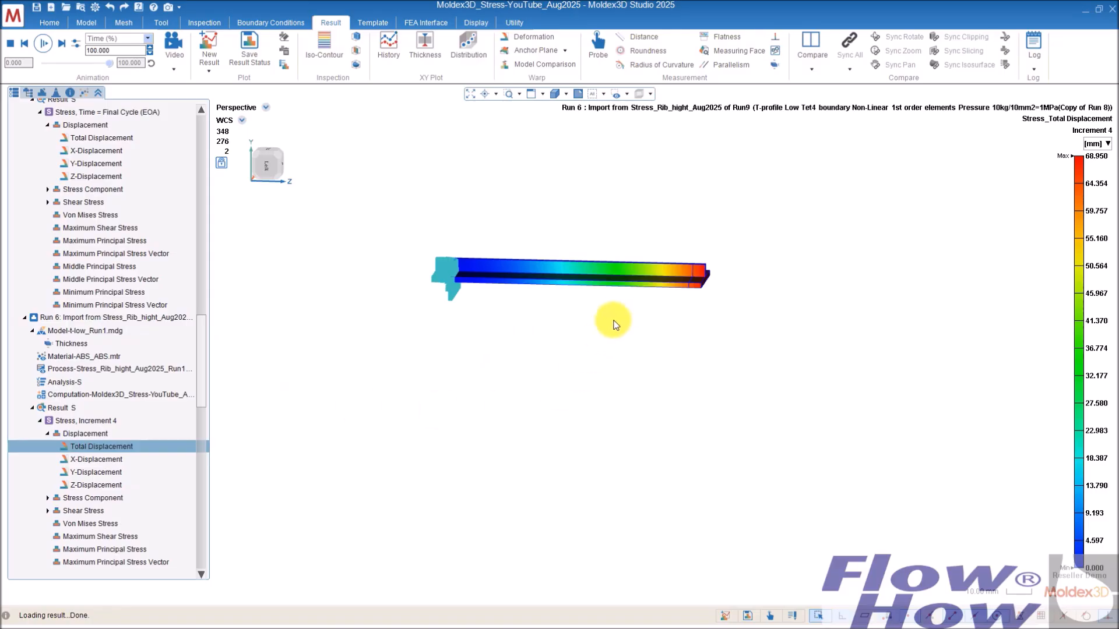
middle_drag(613, 325, 587, 317)
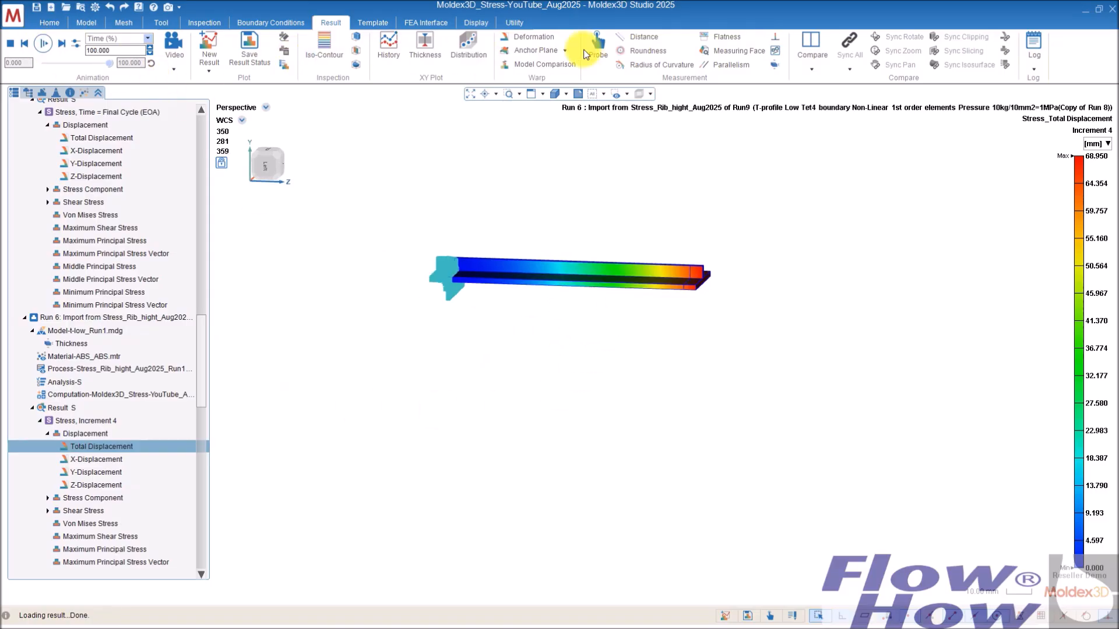
click(533, 36)
middle_drag(425, 268, 570, 324)
scroll(612, 250, up, 4)
scroll(641, 408, up, 2)
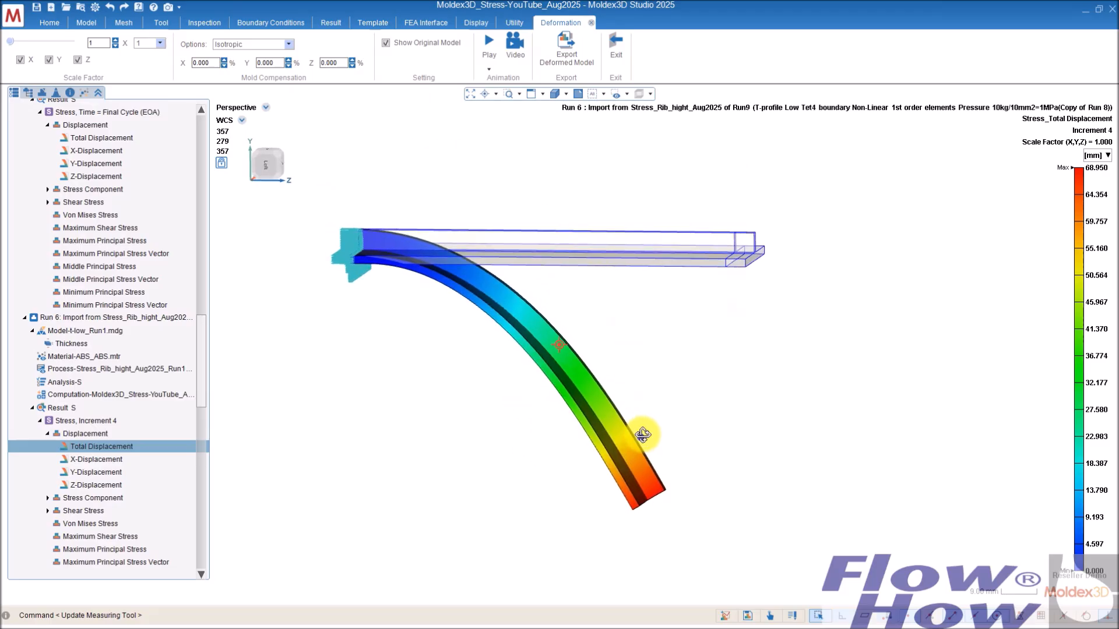
middle_drag(642, 434, 704, 352)
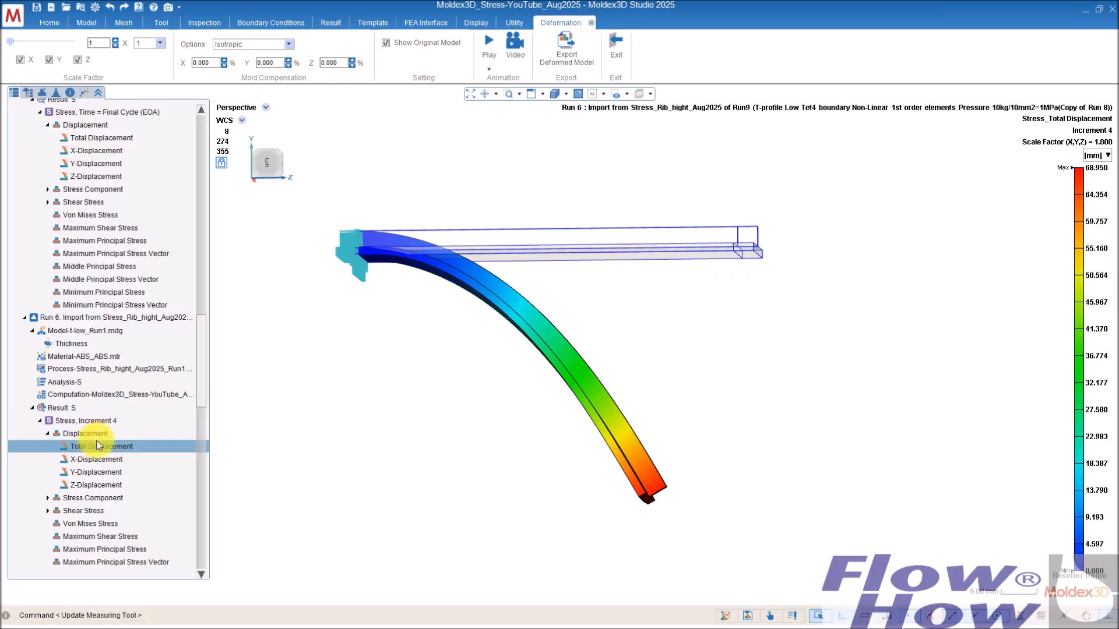
Step: Switch Run 6's Total Displacement to Increment 1
right_click(117, 446)
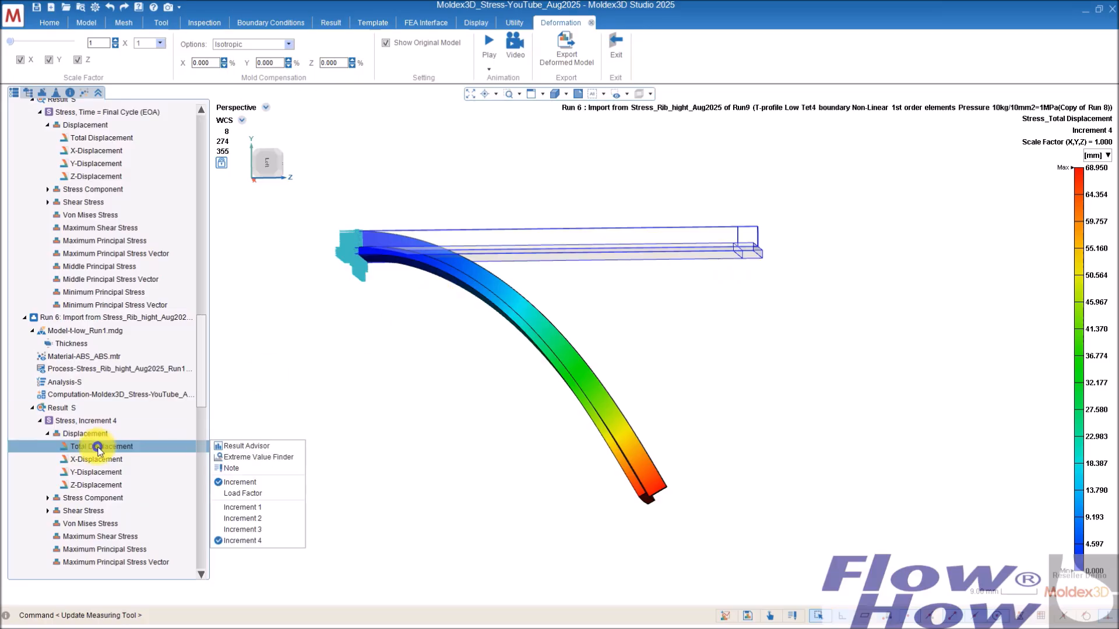
click(247, 513)
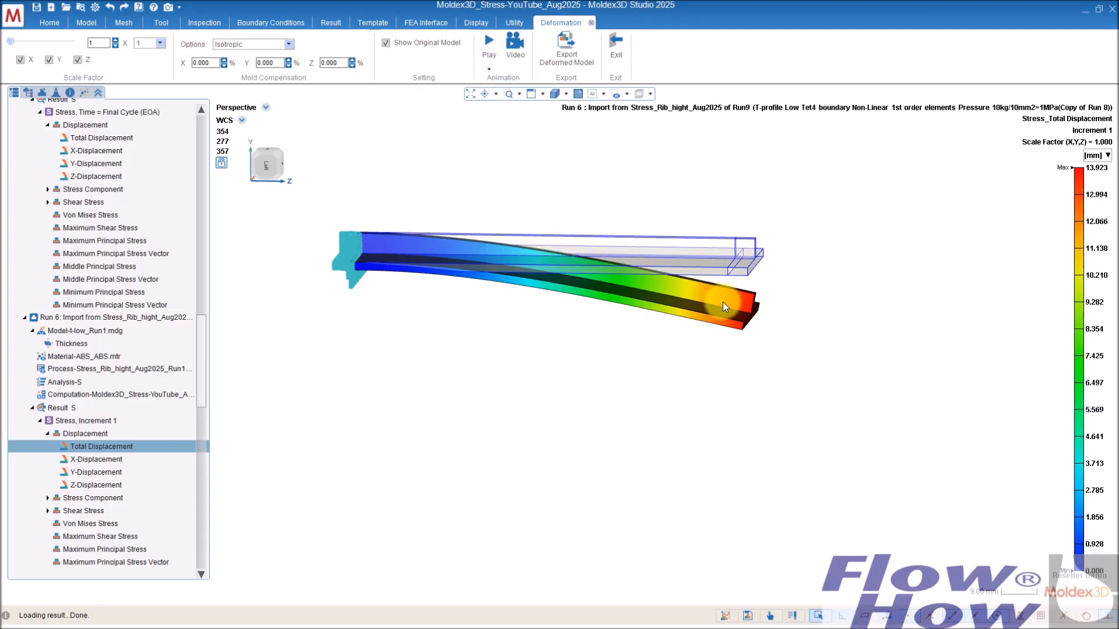
right_drag(737, 290, 769, 261)
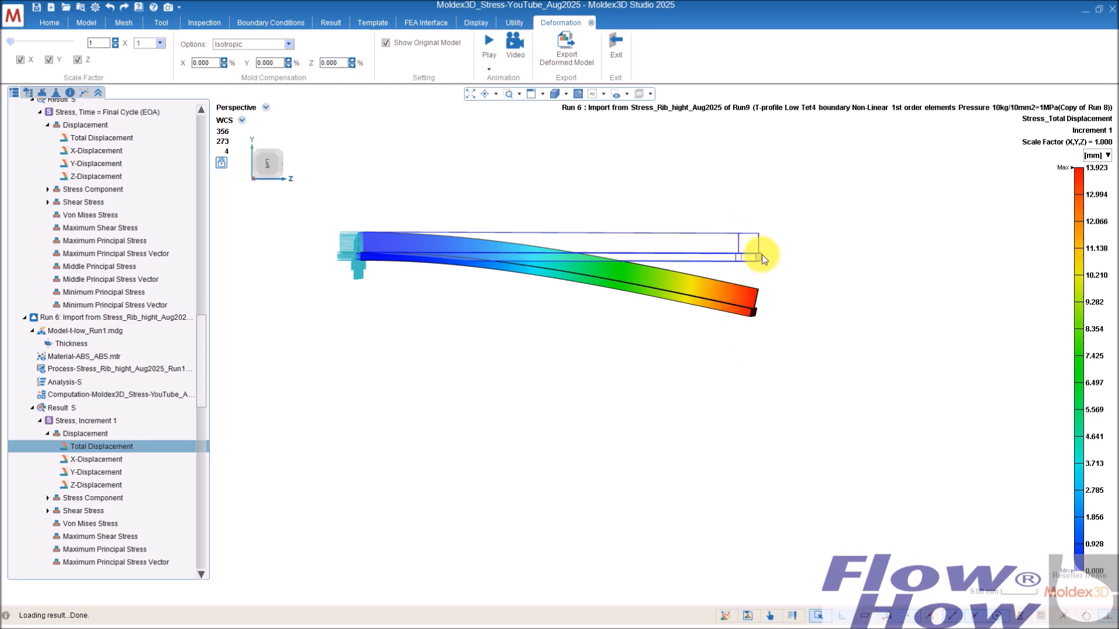
Step: Switch Run 6's Total Displacement back to Increment 4 and inspect the bent T-profile
right_click(94, 447)
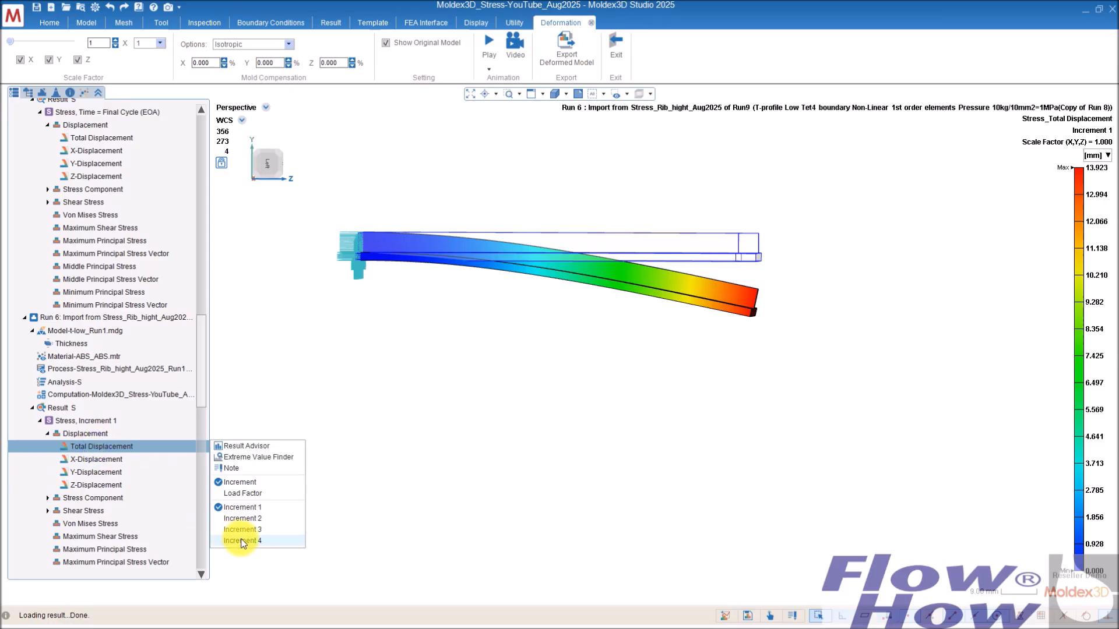
click(243, 541)
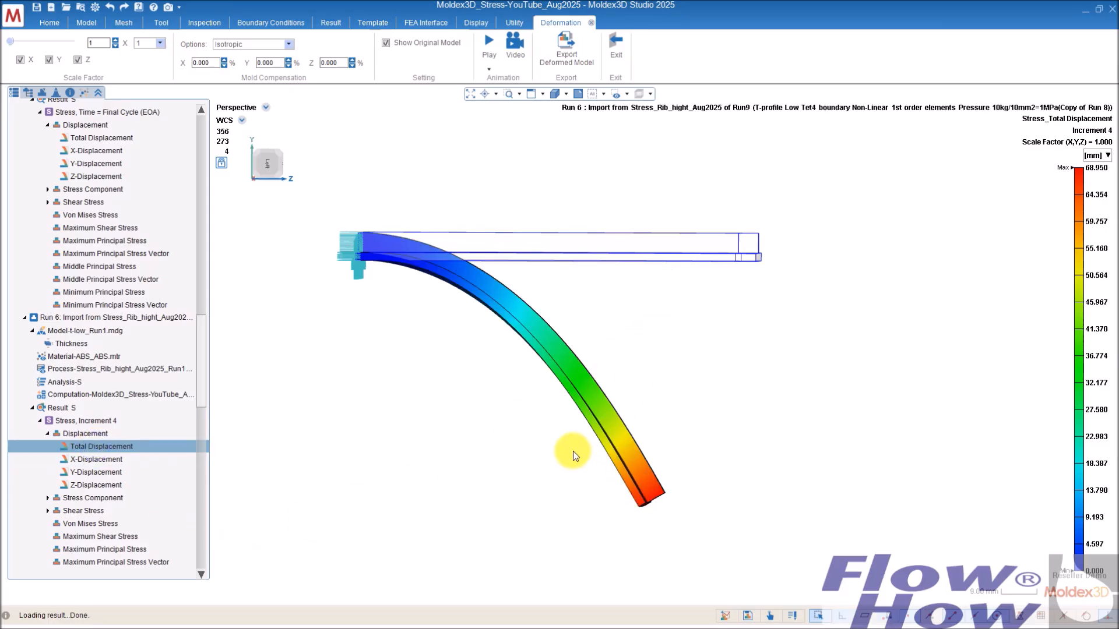
mouse_move(575, 443)
middle_down()
mouse_move(554, 317)
mouse_move(537, 433)
mouse_move(490, 379)
mouse_move(576, 337)
mouse_move(492, 404)
mouse_move(456, 344)
middle_up()
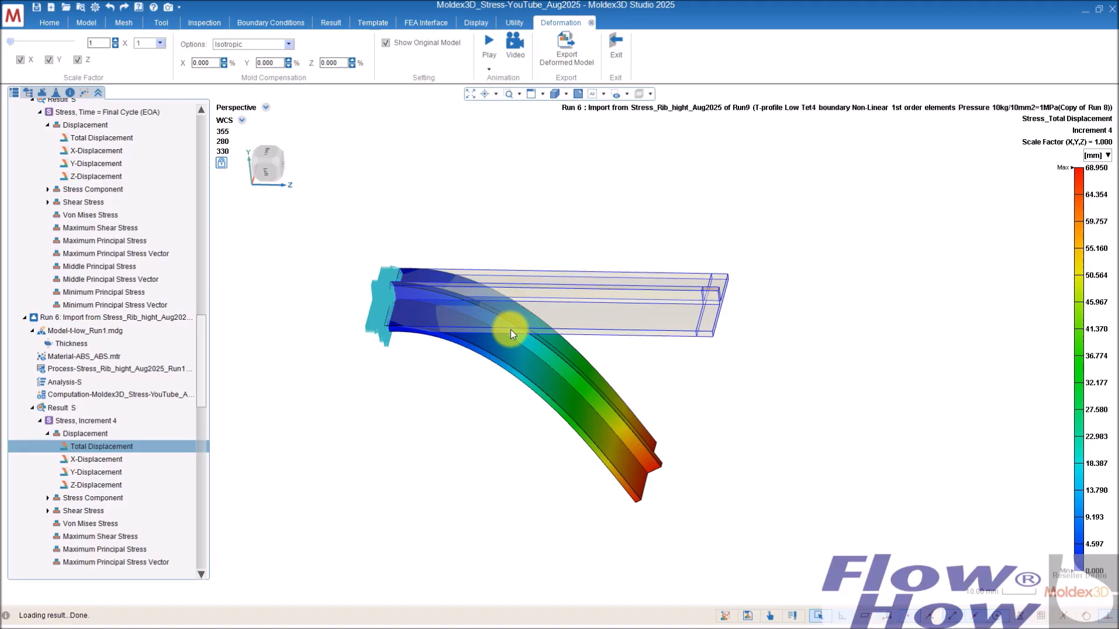
mouse_move(512, 349)
middle_down()
mouse_move(574, 233)
mouse_move(594, 302)
mouse_move(554, 362)
mouse_move(562, 350)
mouse_move(539, 327)
mouse_move(517, 345)
mouse_move(533, 323)
middle_up()
scroll(438, 266, up, 4)
scroll(437, 268, down, 1)
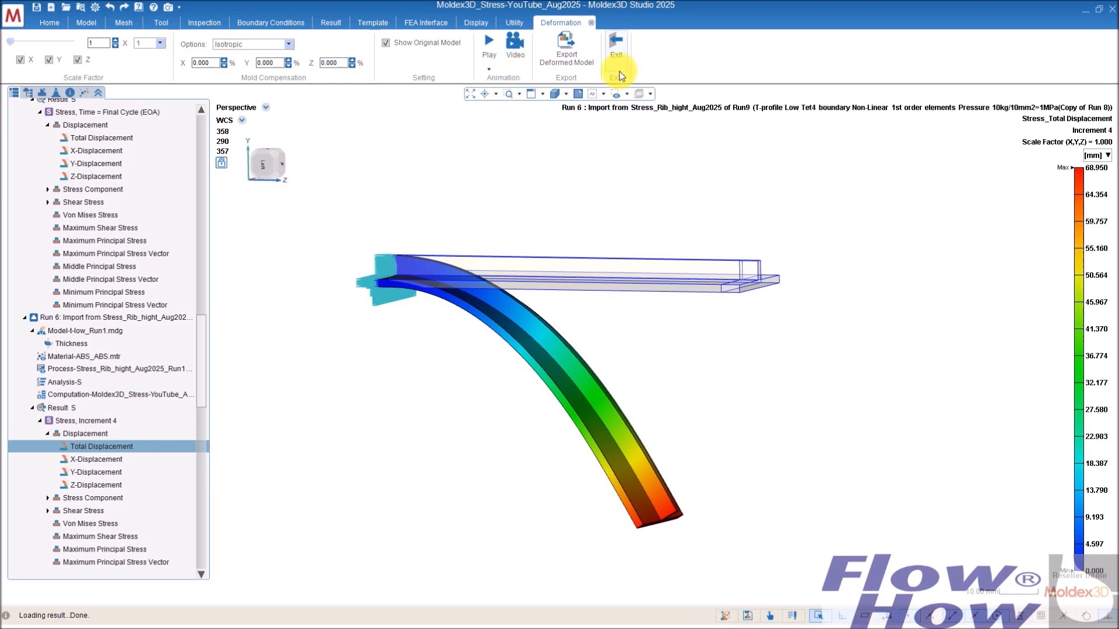
Step: Open Run 2's Total Displacement result (blend size) and show its deformed shape
drag(201, 345, 204, 149)
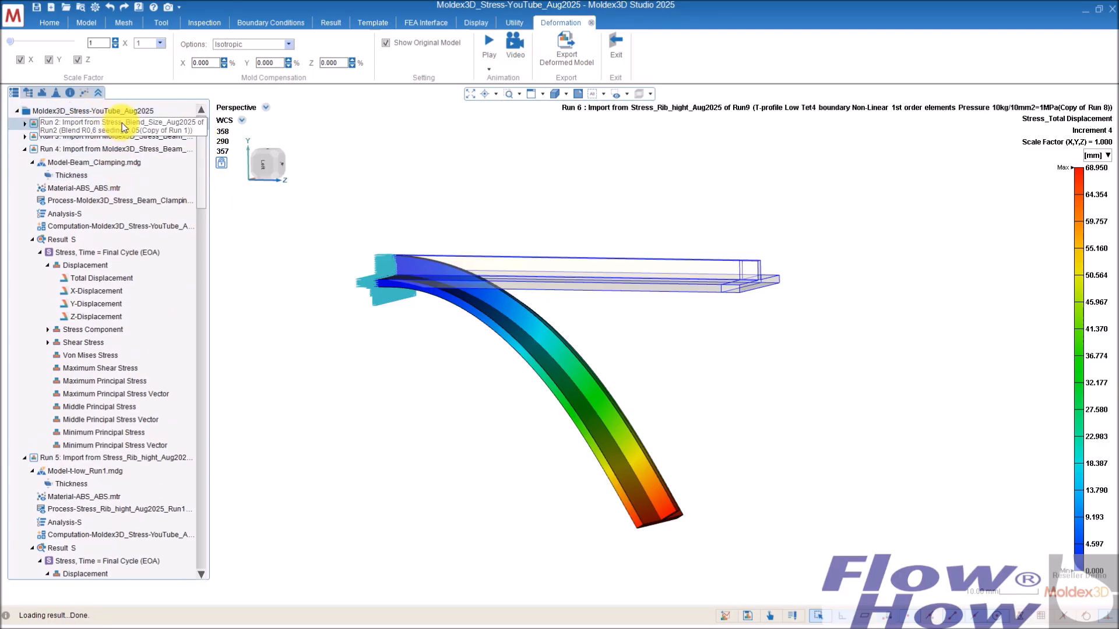
double_click(123, 128)
mouse_move(598, 268)
middle_down()
mouse_move(732, 379)
mouse_move(767, 364)
mouse_move(594, 317)
mouse_move(577, 279)
mouse_move(575, 327)
mouse_move(565, 274)
middle_up()
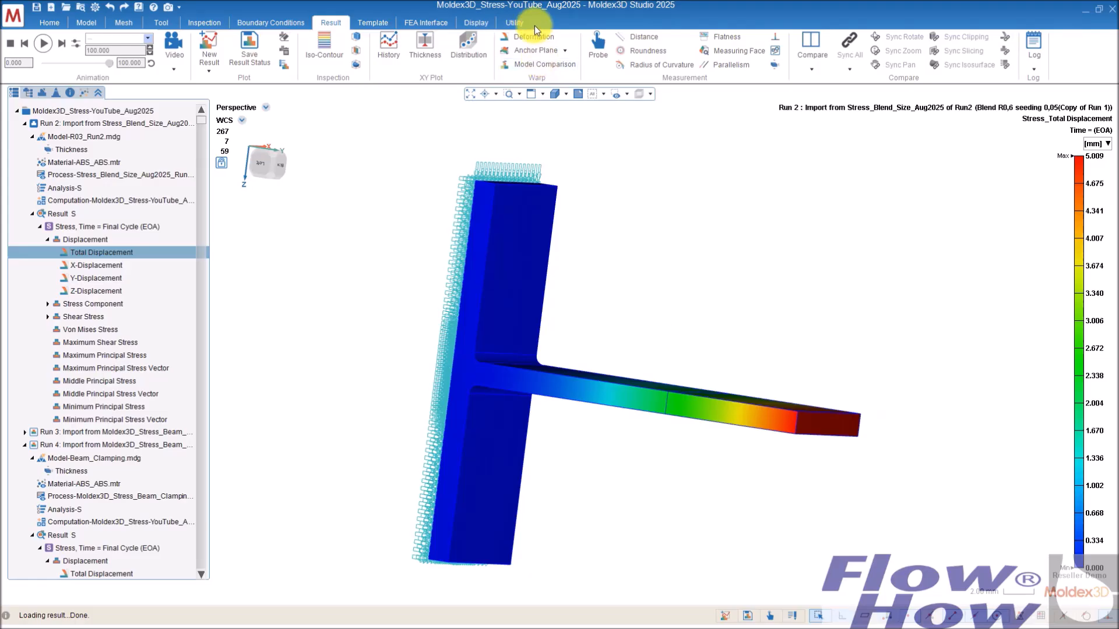
click(532, 36)
middle_drag(540, 317, 595, 359)
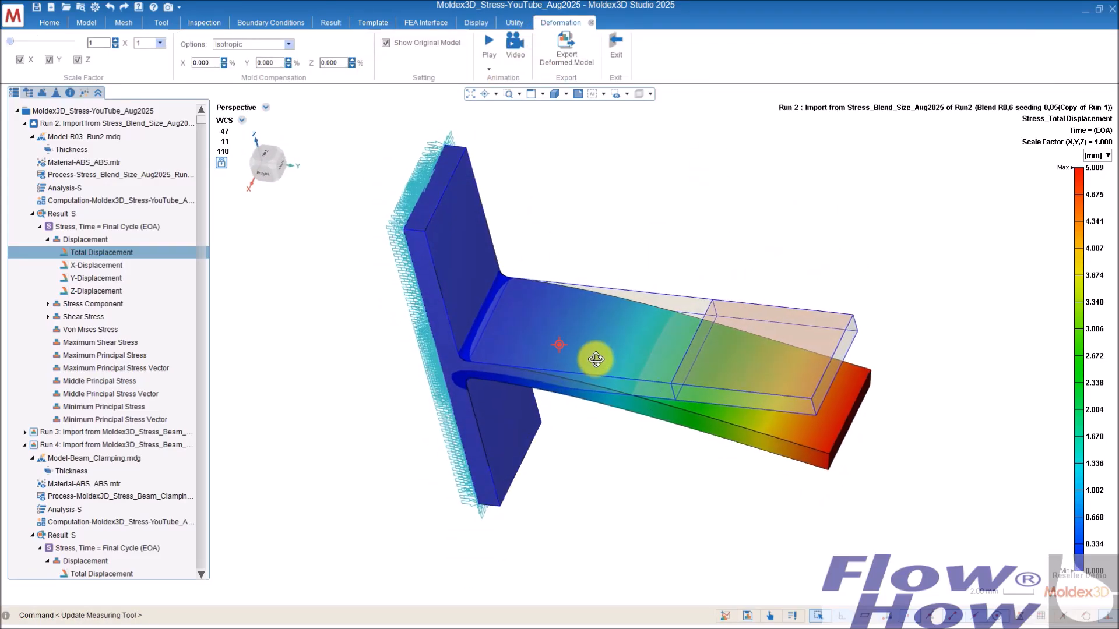
Step: Open Run 2's Von Mises Stress result while zoomed in on the T-junction fillet
scroll(472, 331, up, 3)
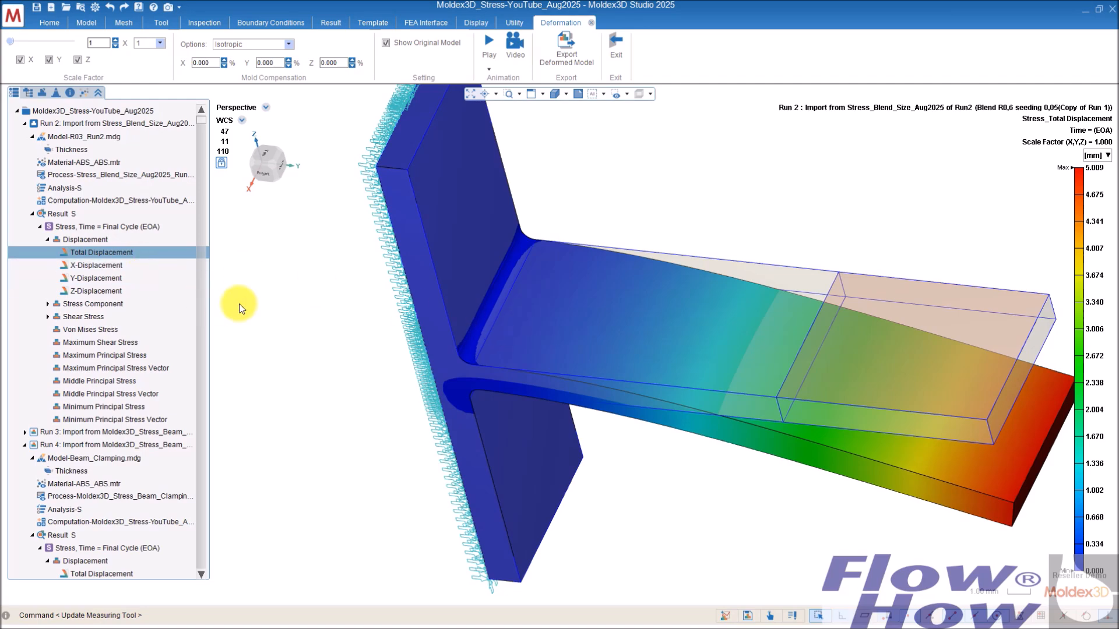
mouse_move(559, 345)
middle_down()
mouse_move(680, 286)
mouse_move(661, 282)
mouse_move(680, 337)
mouse_move(724, 287)
mouse_move(748, 336)
middle_up()
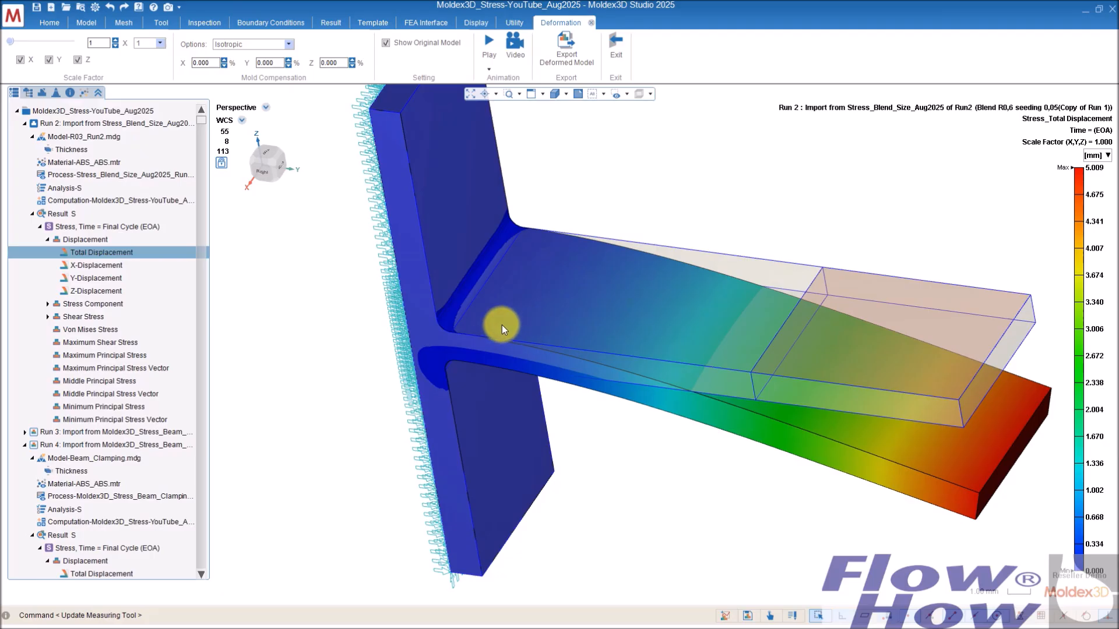
scroll(460, 307, up, 2)
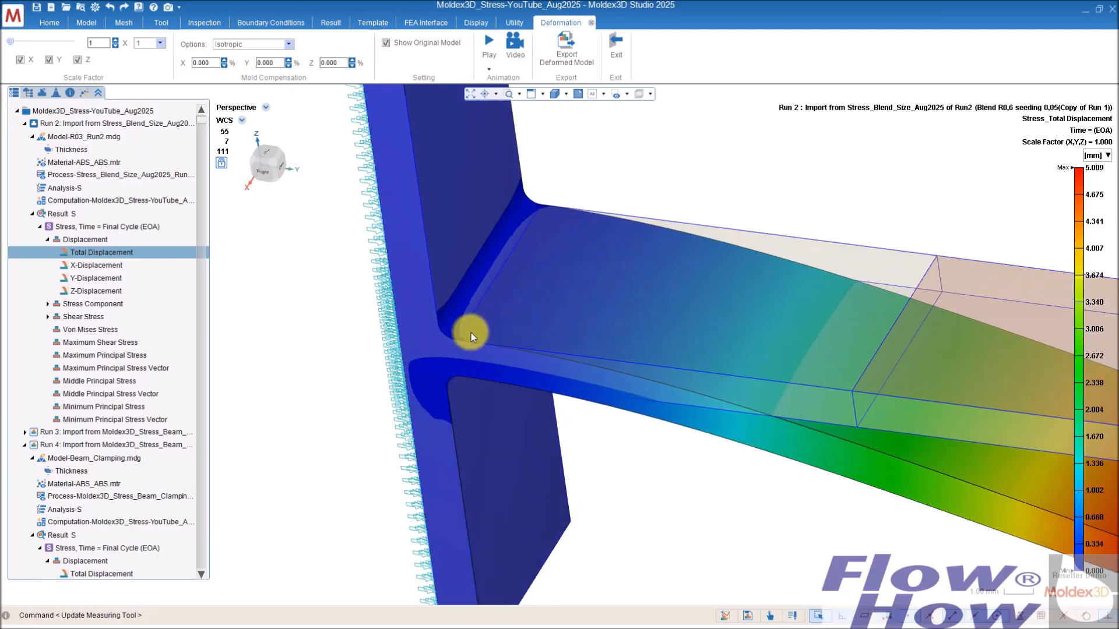
scroll(469, 332, up, 2)
scroll(460, 323, down, 1)
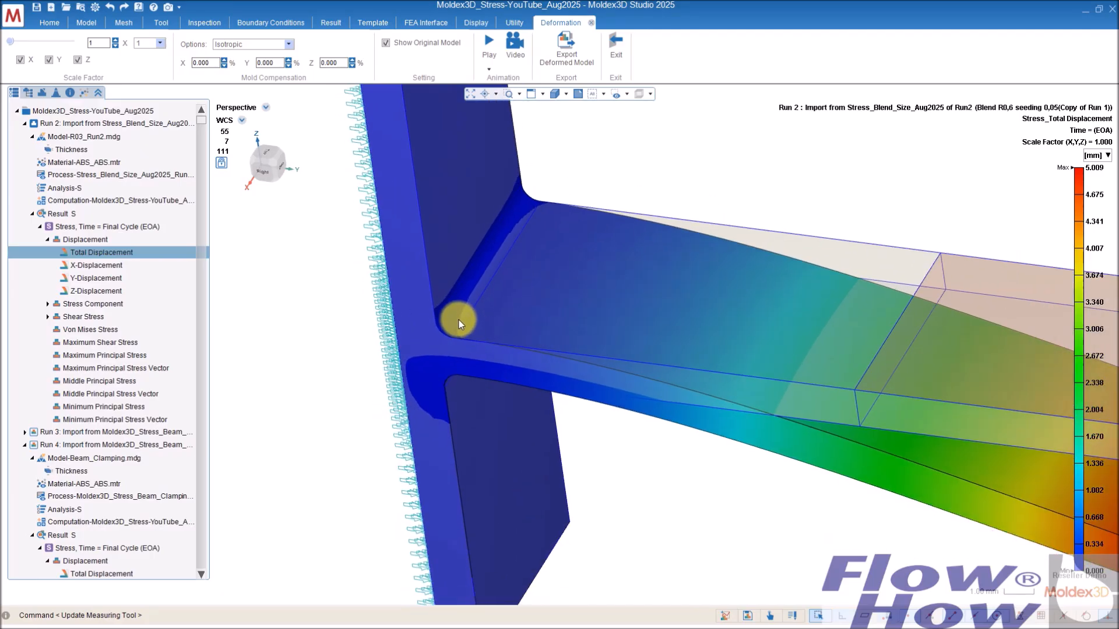
click(108, 330)
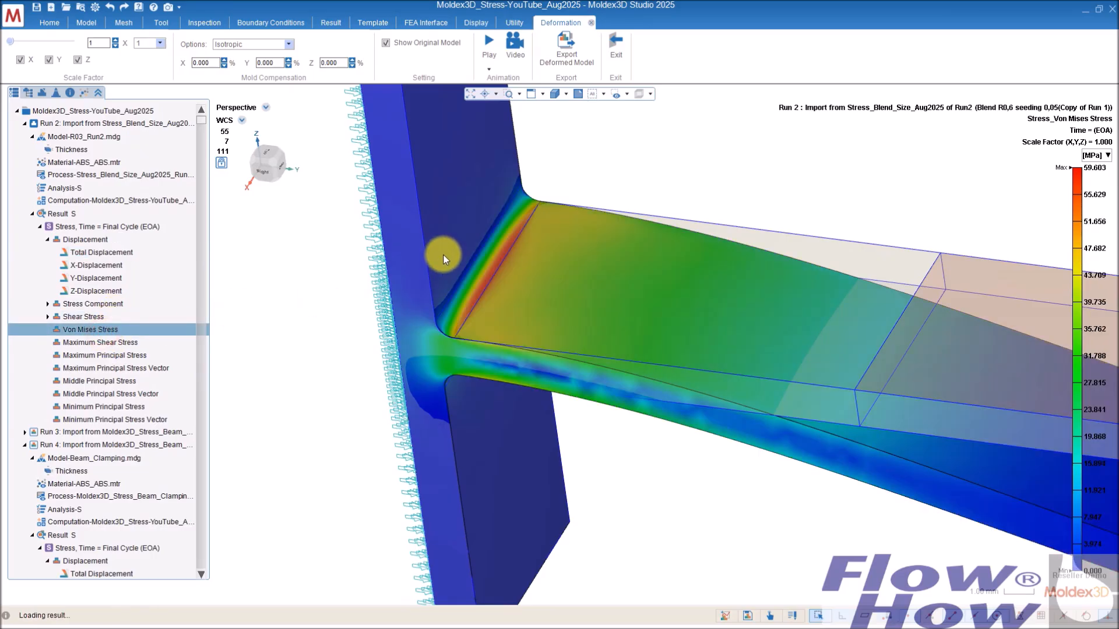
Step: Inspect the Von Mises stress concentration along the fillet between the flange and the web
scroll(521, 313, down, 1)
scroll(521, 313, down, 2)
mouse_move(560, 302)
right_down()
mouse_move(659, 310)
mouse_move(545, 300)
right_up()
scroll(495, 295, up, 3)
scroll(495, 295, up, 3)
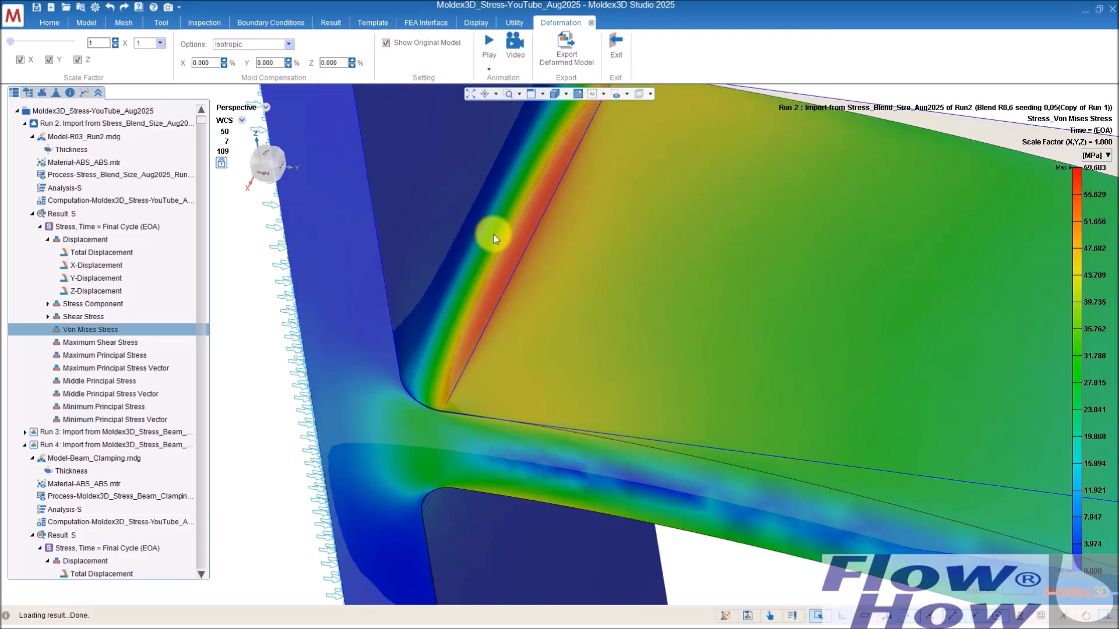
mouse_move(498, 243)
right_down()
mouse_move(527, 212)
mouse_move(532, 160)
mouse_move(530, 236)
right_up()
scroll(533, 240, down, 4)
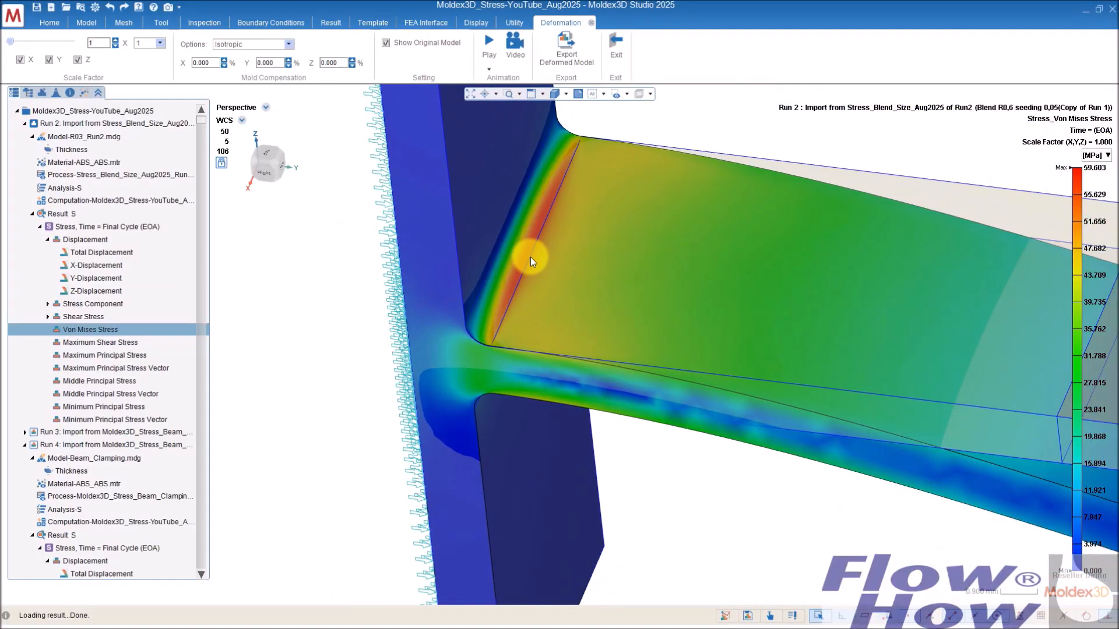
scroll(530, 257, up, 3)
right_drag(530, 257, 522, 243)
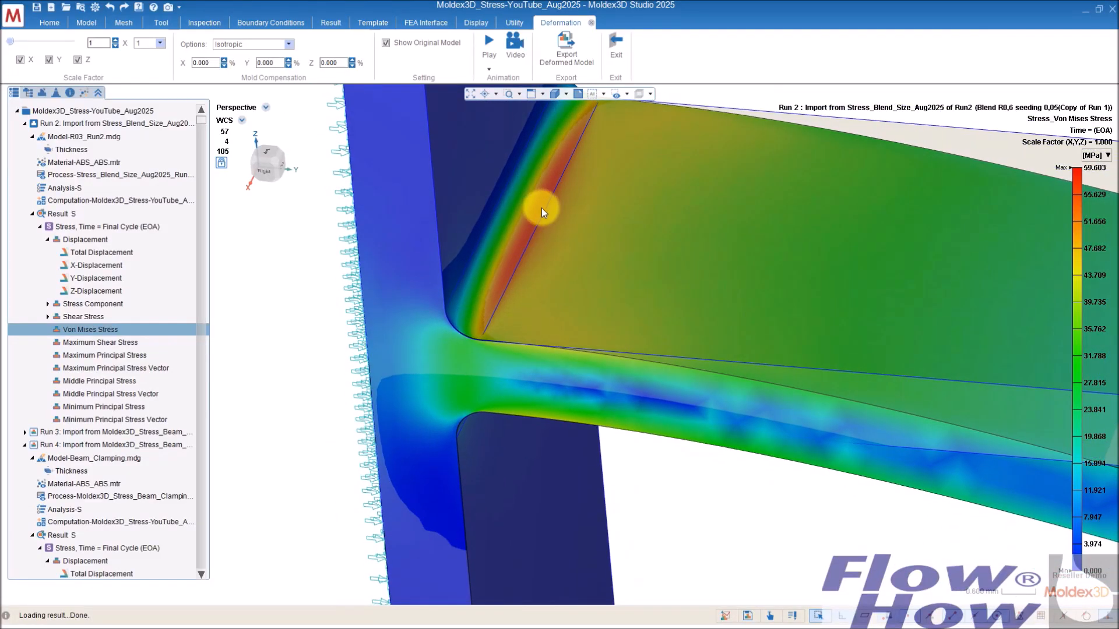
scroll(557, 156, up, 1)
mouse_move(523, 223)
right_down()
mouse_move(541, 264)
mouse_move(547, 225)
mouse_move(561, 228)
right_up()
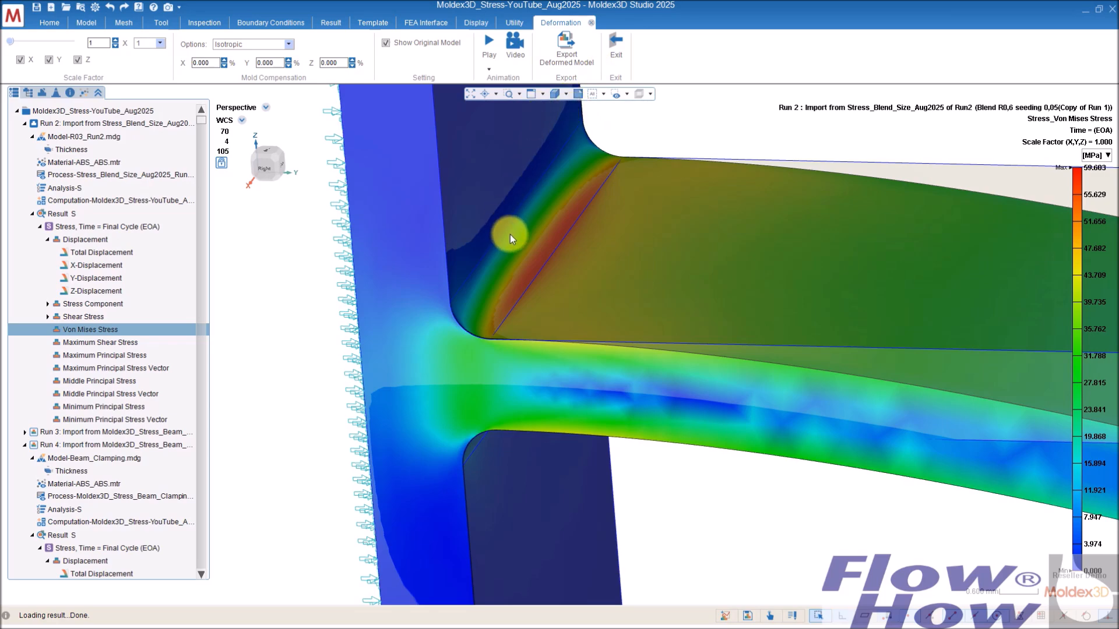
scroll(512, 239, down, 3)
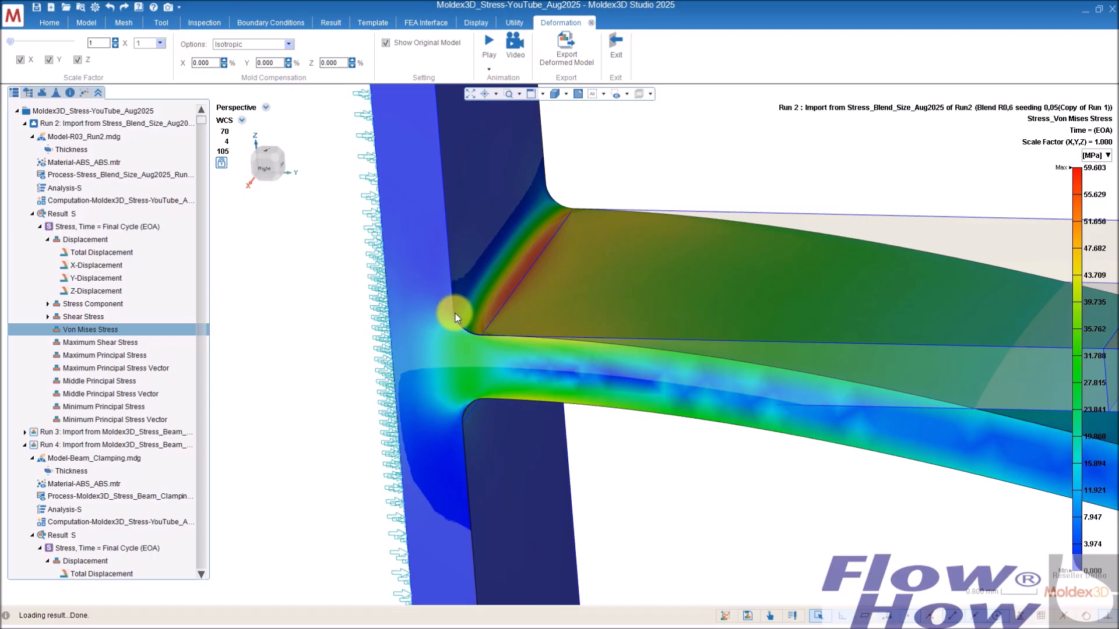
Step: Switch the display to shaded with mesh edges and zoom into the fillet's mesh
click(566, 93)
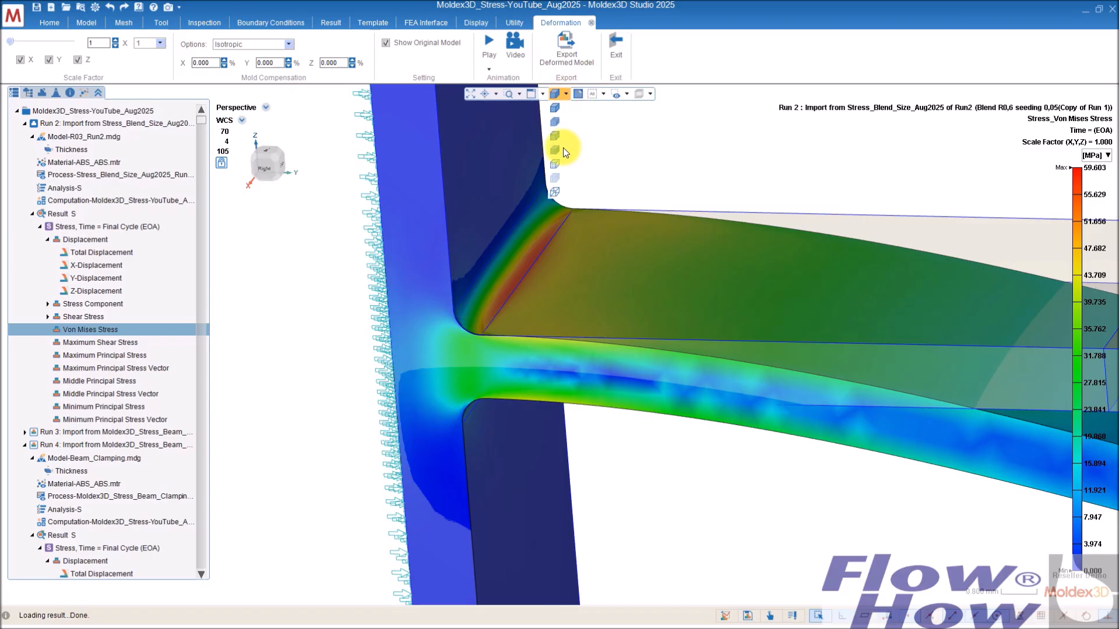
click(555, 122)
scroll(454, 359, up, 5)
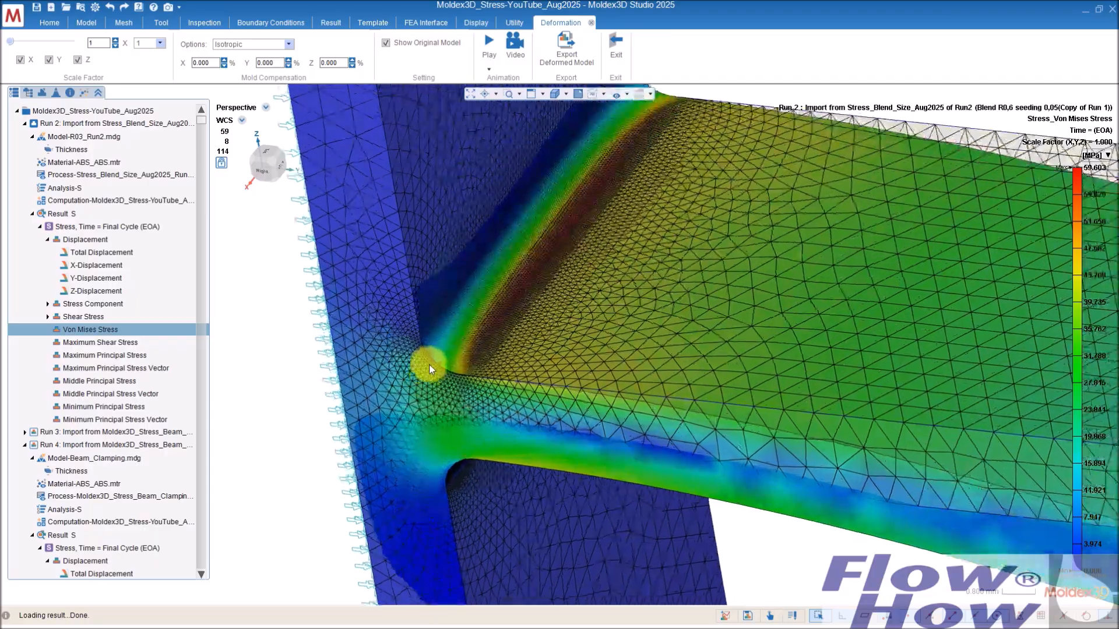
scroll(441, 365, up, 2)
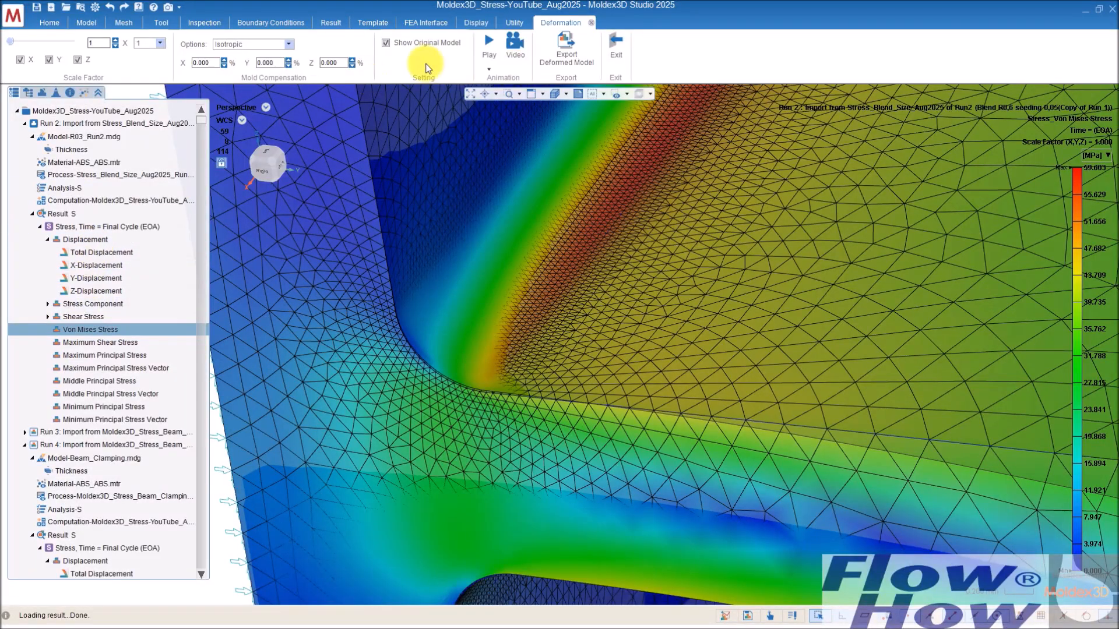
Step: Exit the deformed-shape view and inspect the refined fillet mesh on the undeformed T-profile
click(618, 44)
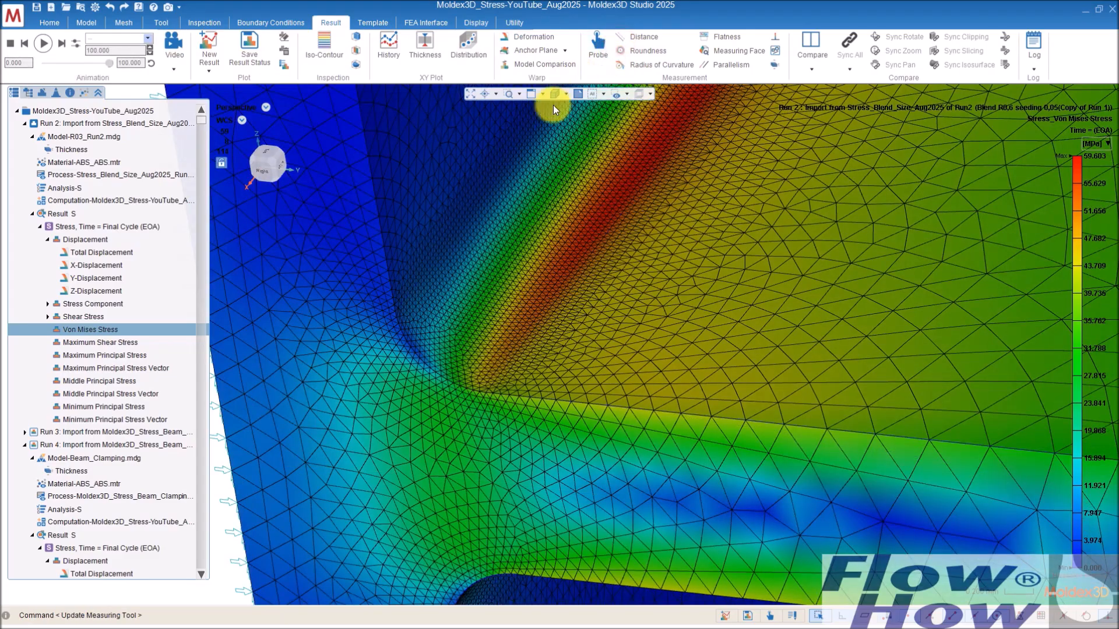
middle_drag(525, 376, 454, 354)
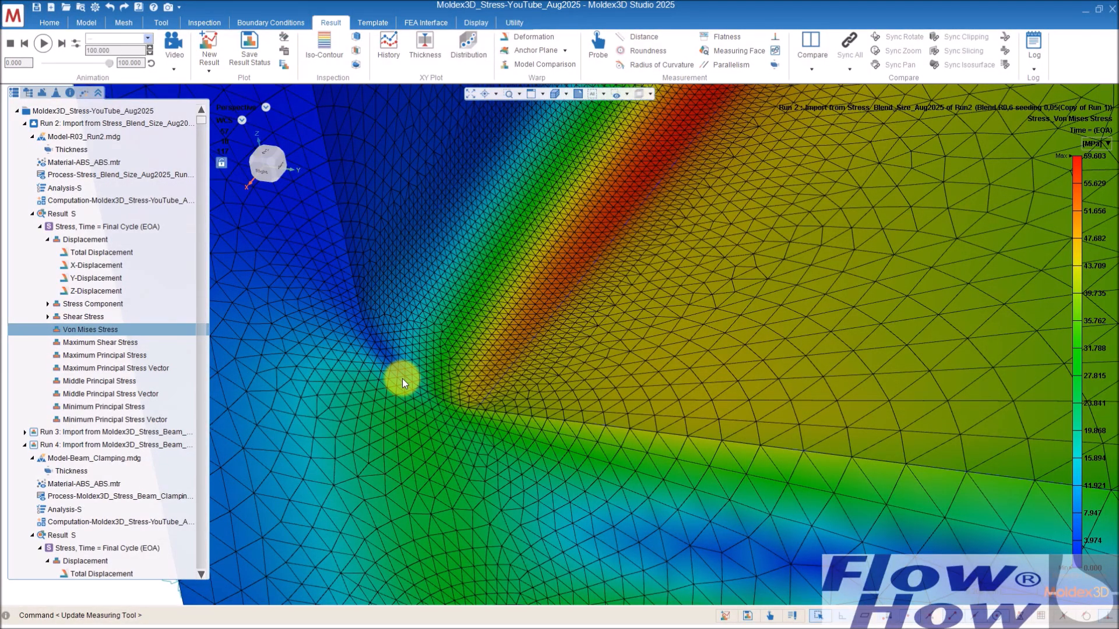
scroll(402, 373, down, 5)
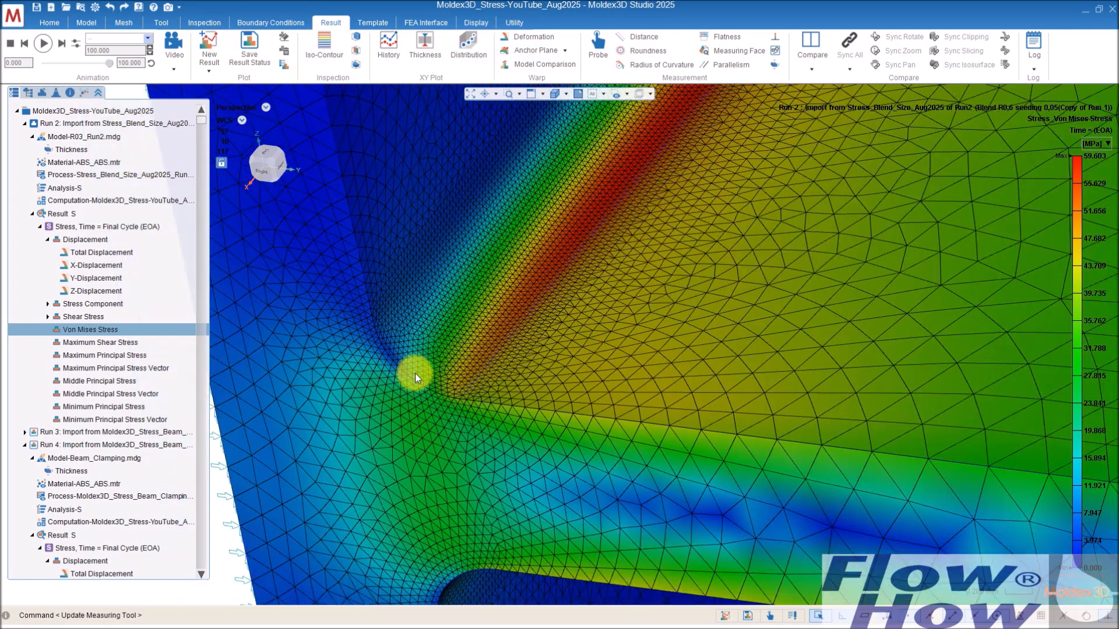
scroll(415, 373, down, 5)
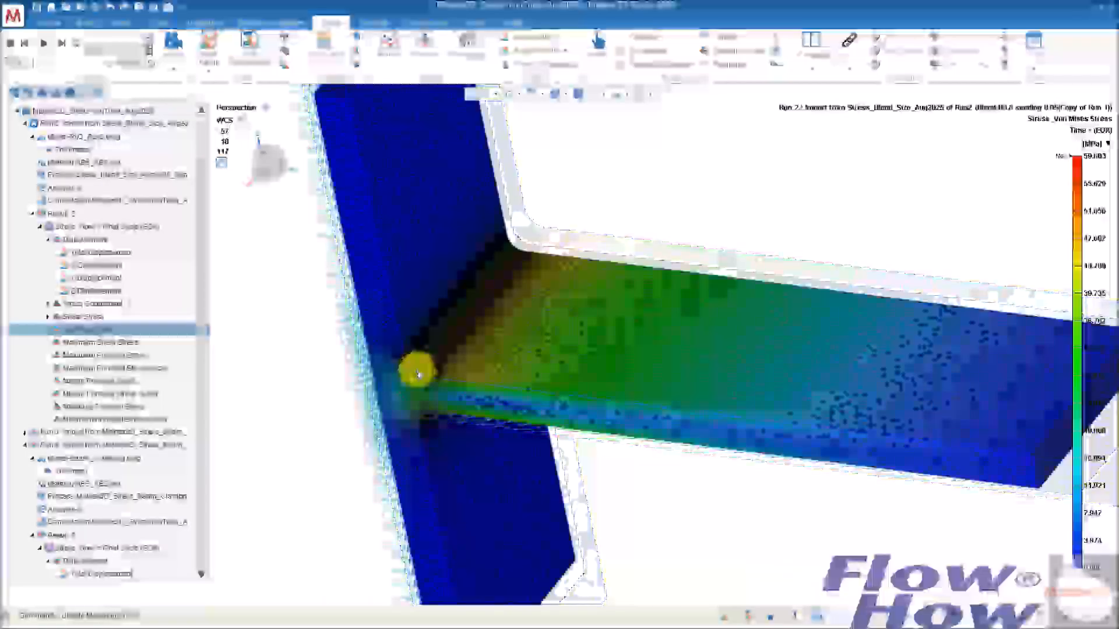
middle_drag(528, 352, 475, 373)
mouse_move(402, 357)
middle_down()
mouse_move(537, 270)
mouse_move(455, 355)
mouse_move(418, 355)
middle_up()
scroll(422, 352, up, 3)
scroll(421, 352, up, 3)
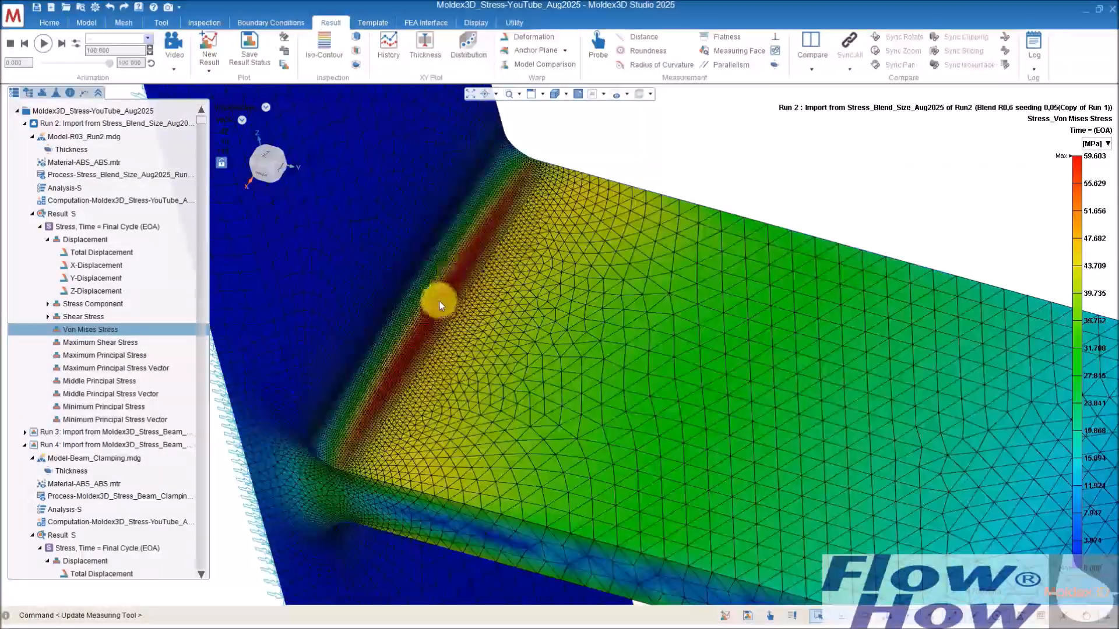
scroll(427, 334, down, 4)
scroll(427, 333, down, 4)
middle_drag(431, 337, 535, 279)
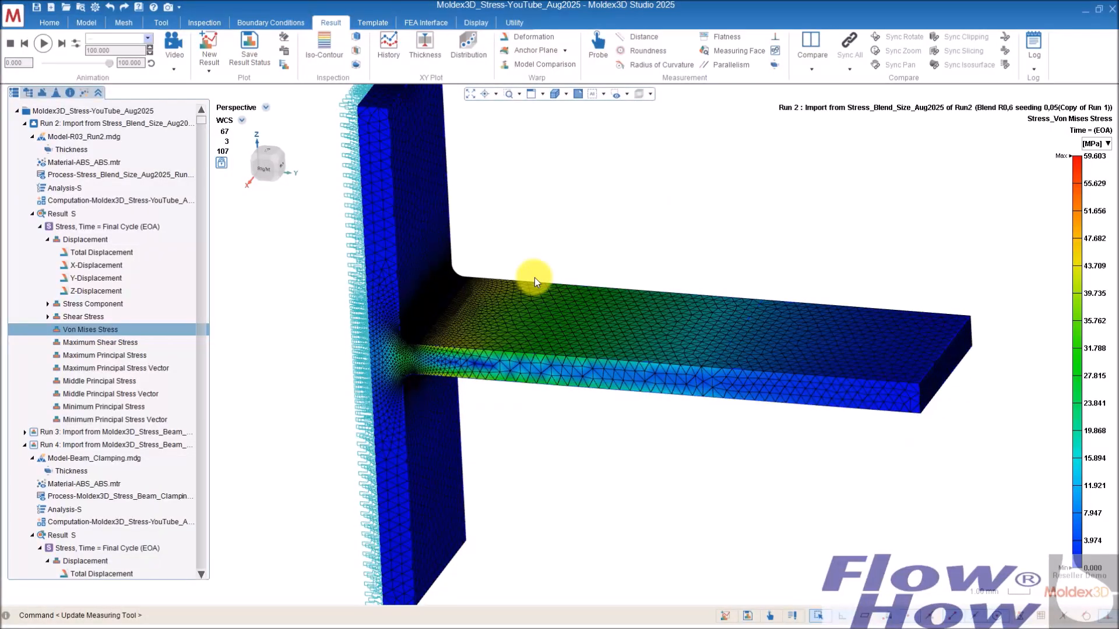